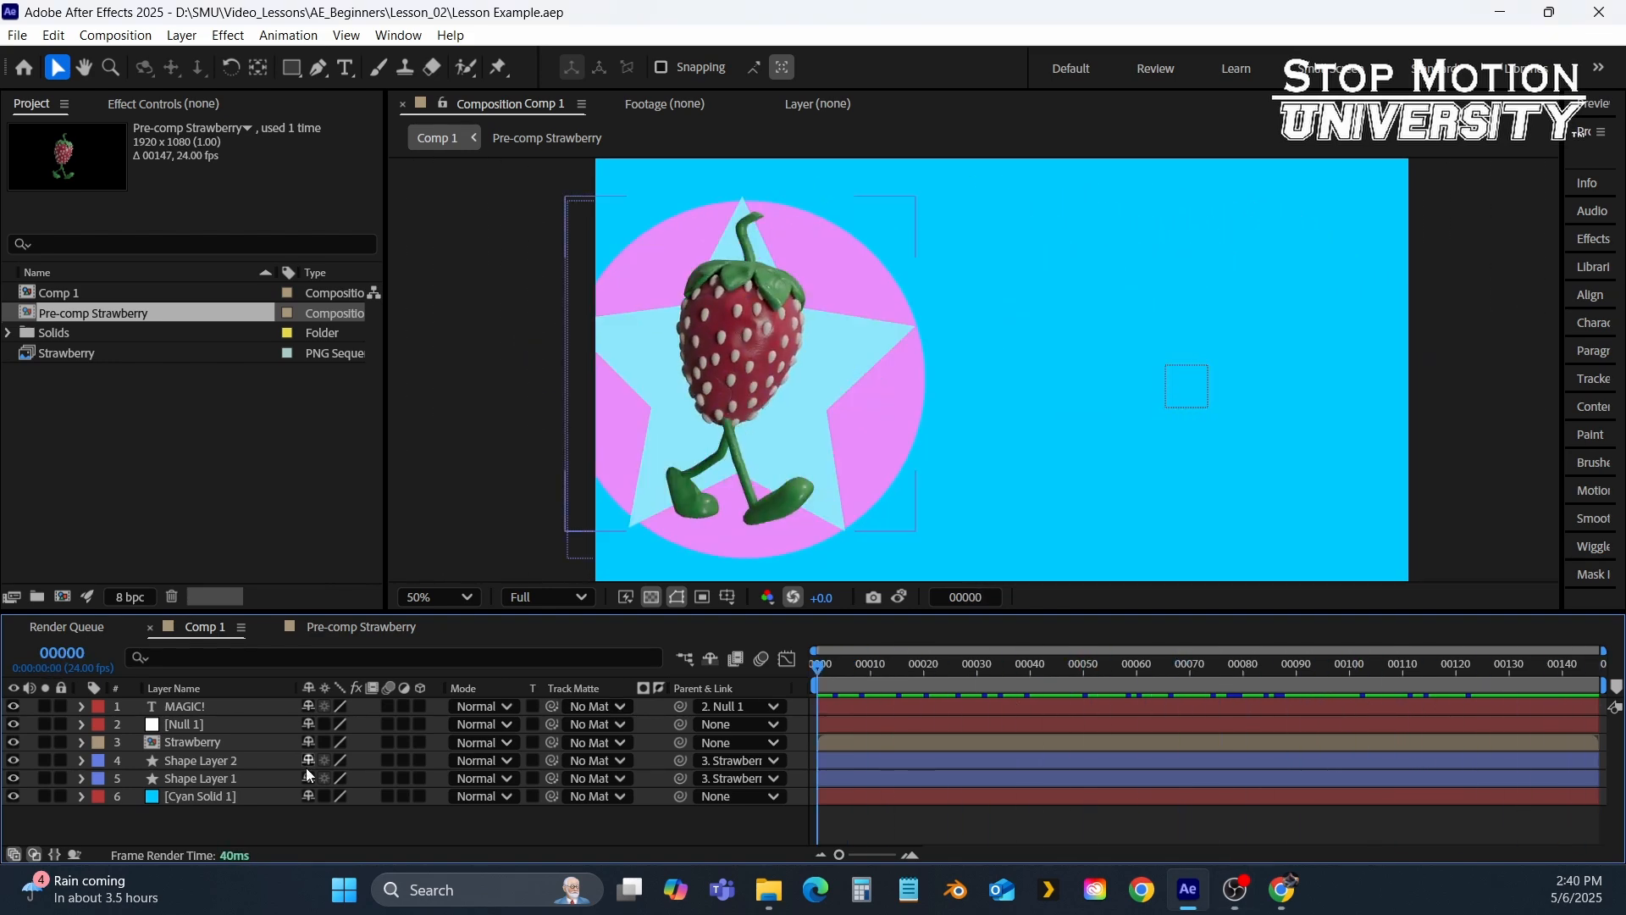
# Delete the MAGIC! text layer and the Null 1 layer from Comp 1.
pyautogui.click(183, 708)
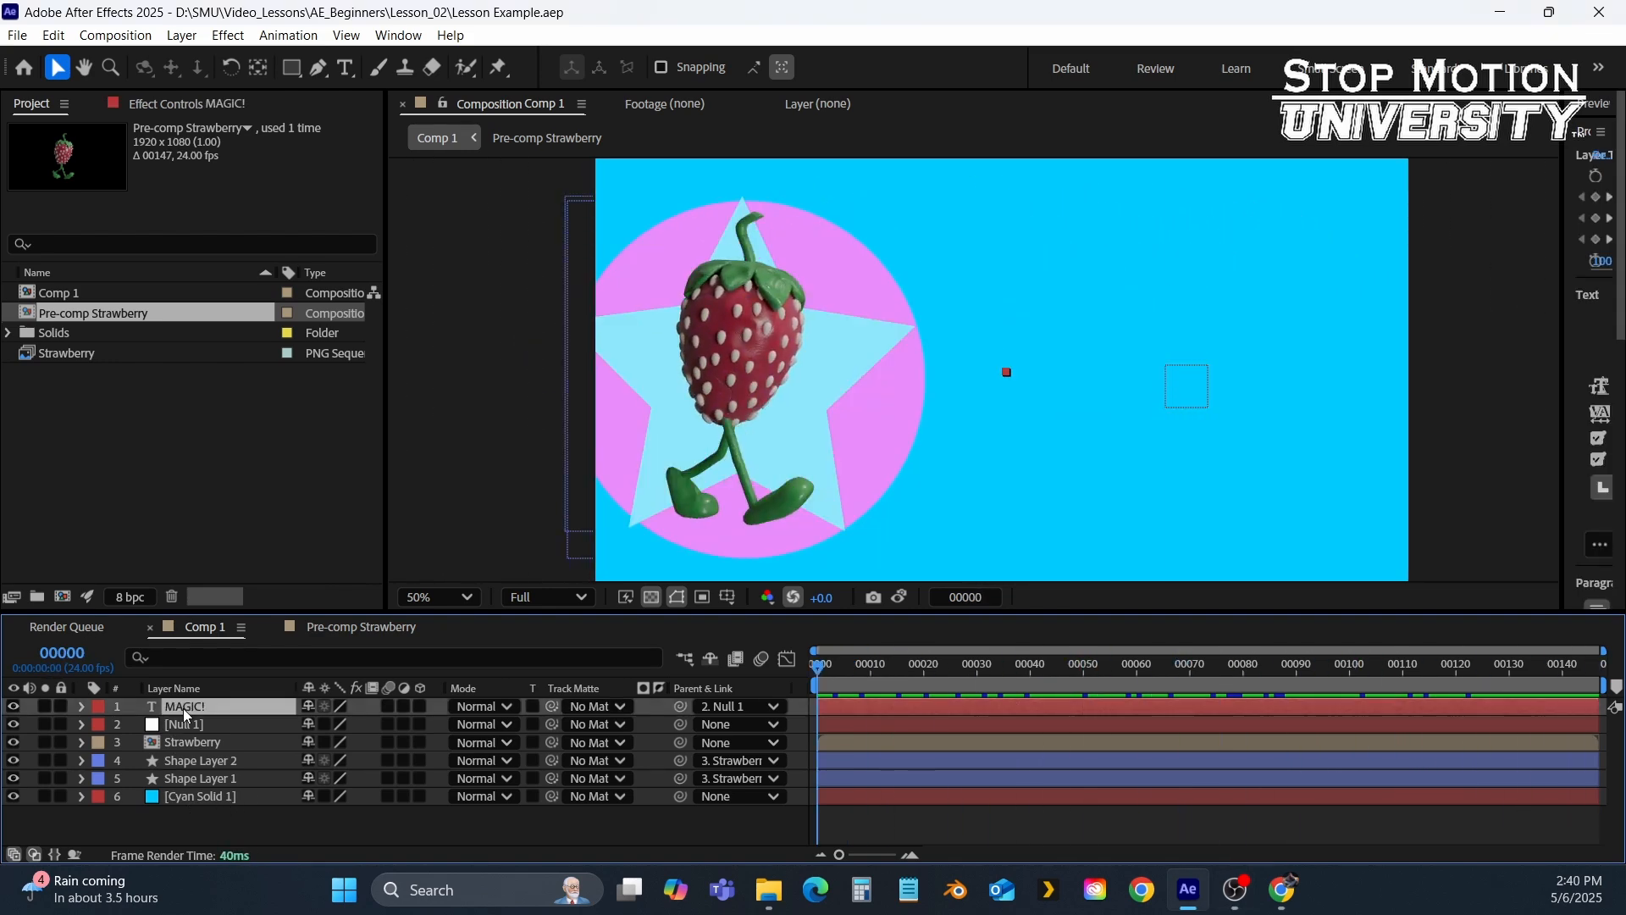
pyautogui.press('Delete')
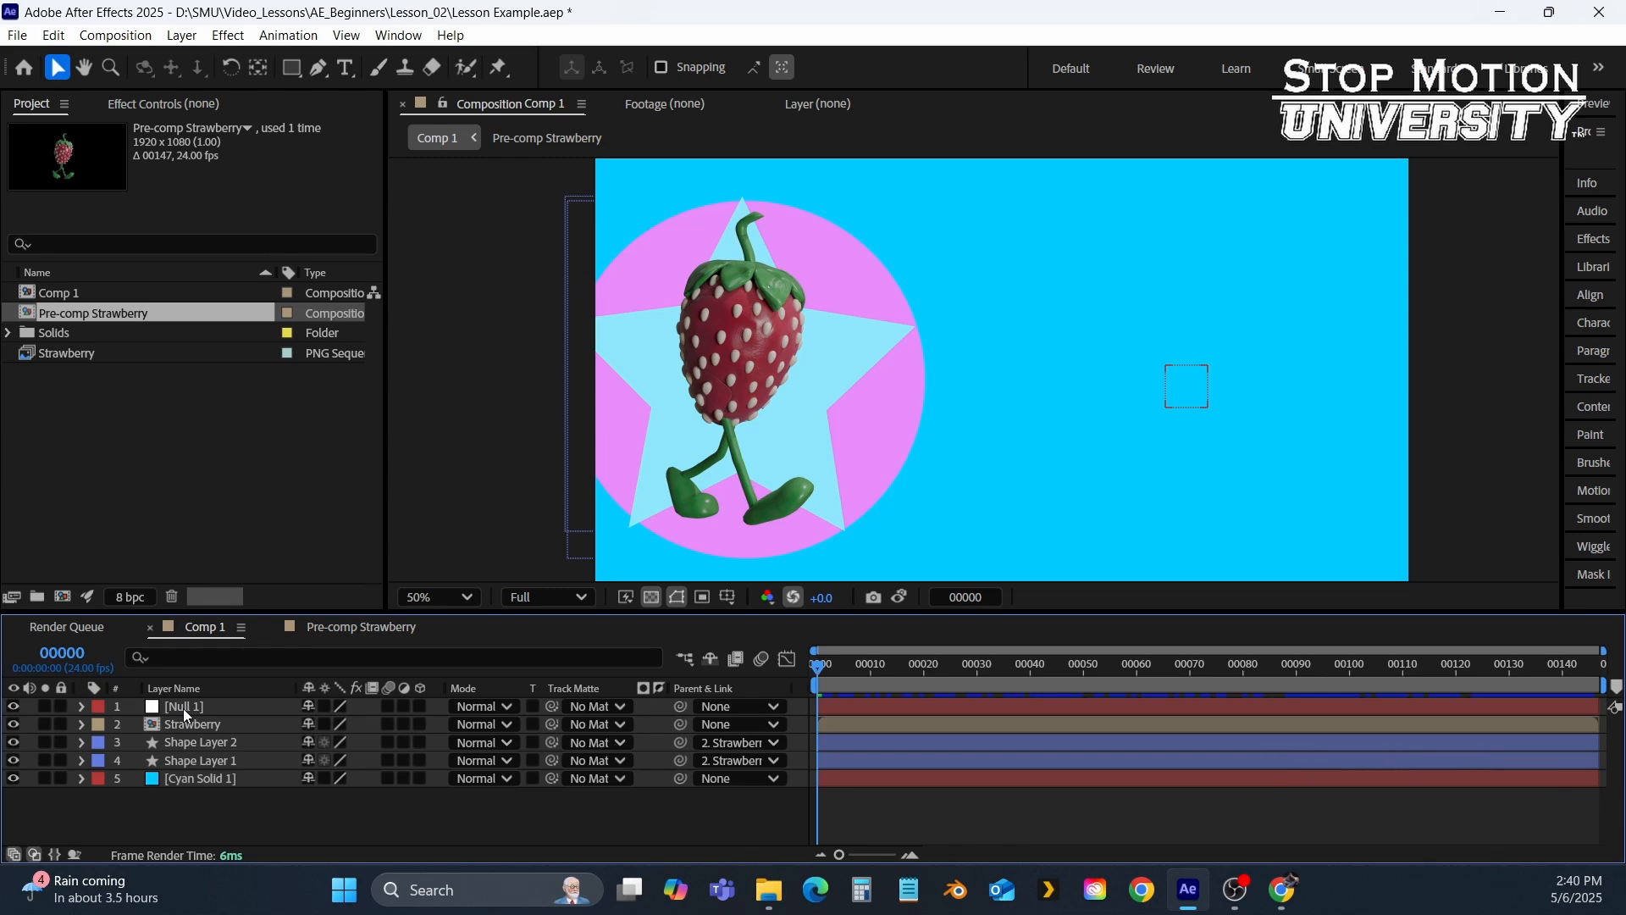
pyautogui.press('Delete')
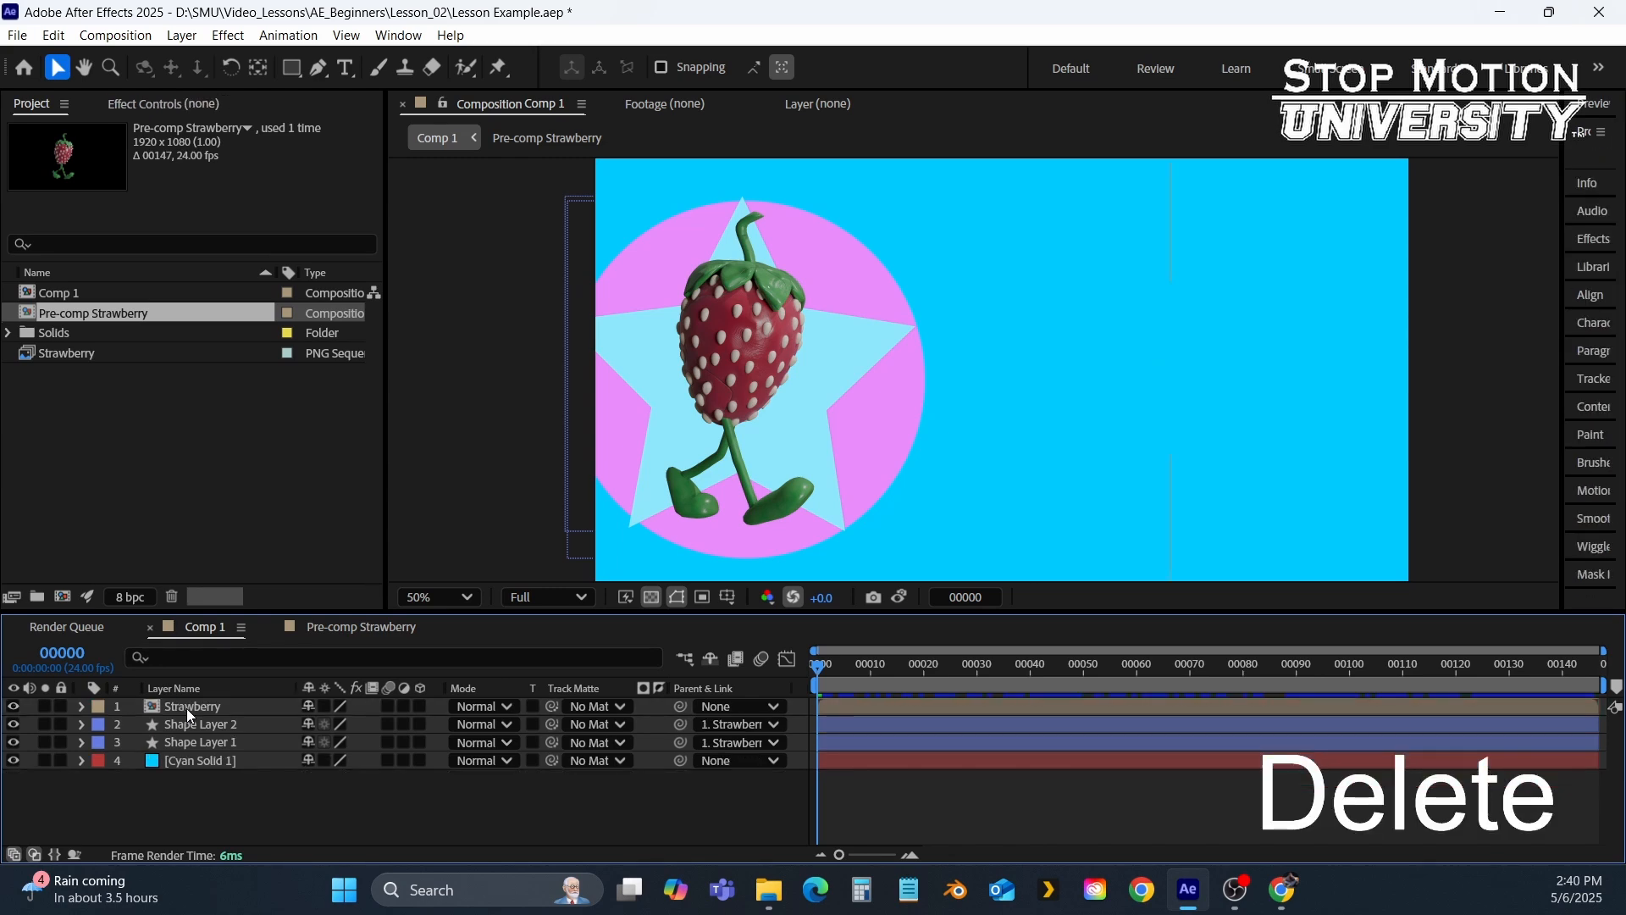
pyautogui.moveTo(836, 661); pyautogui.dragTo(761, 729)
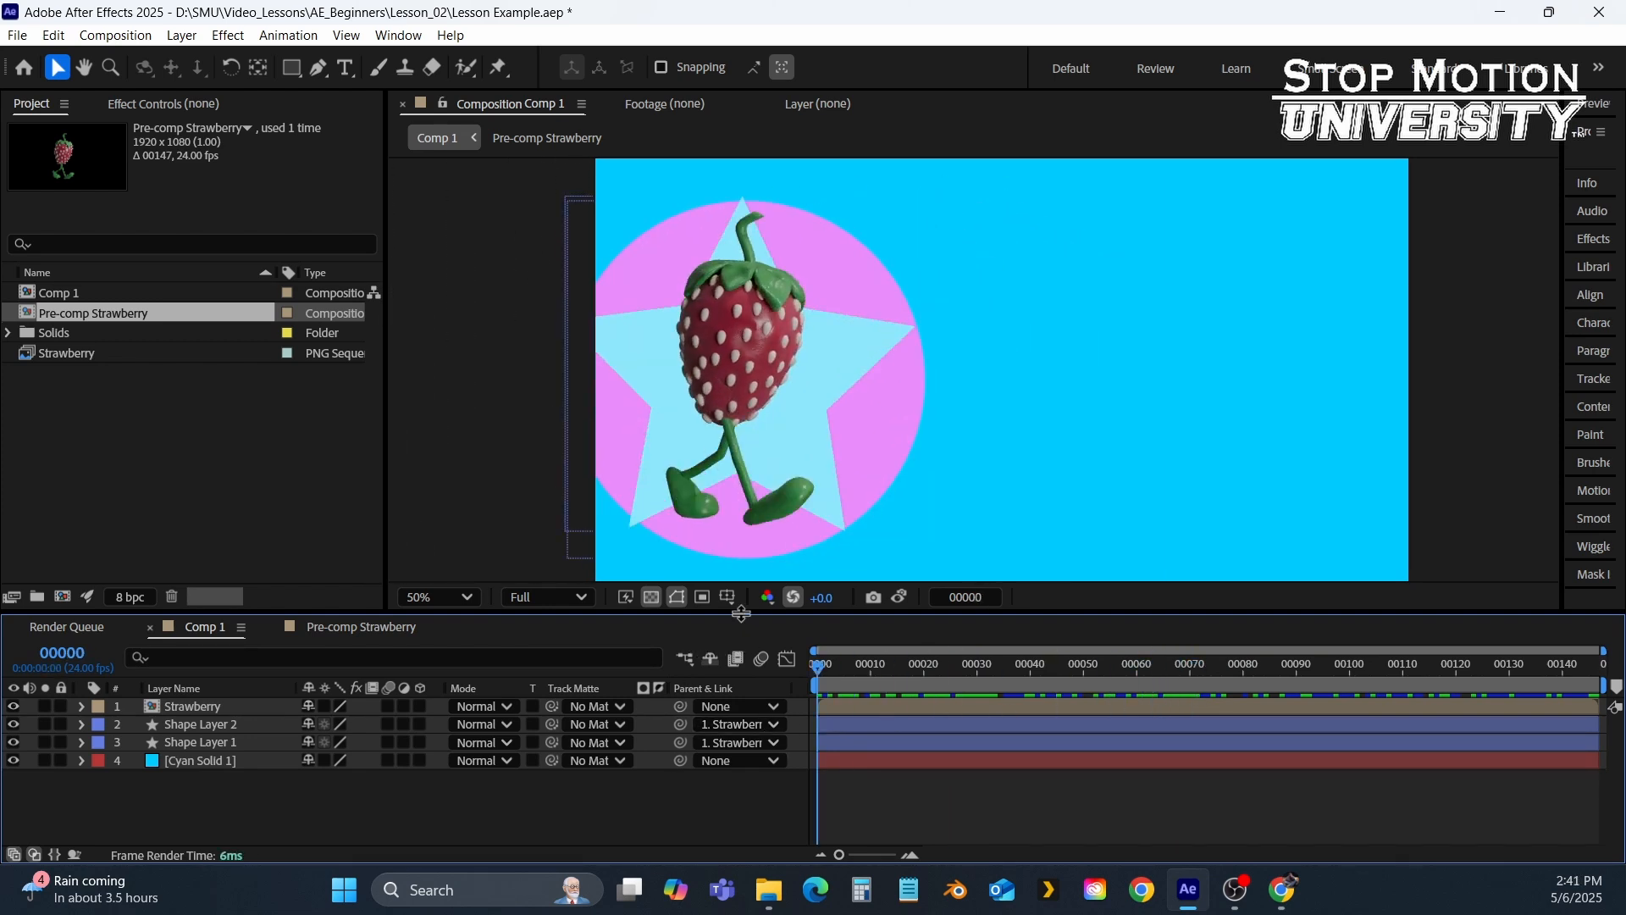
# Turn the Strawberry, Shape Layer 2, Shape Layer 1 and Cyan Solid 1 layers into 3D layers.
pyautogui.click(193, 705)
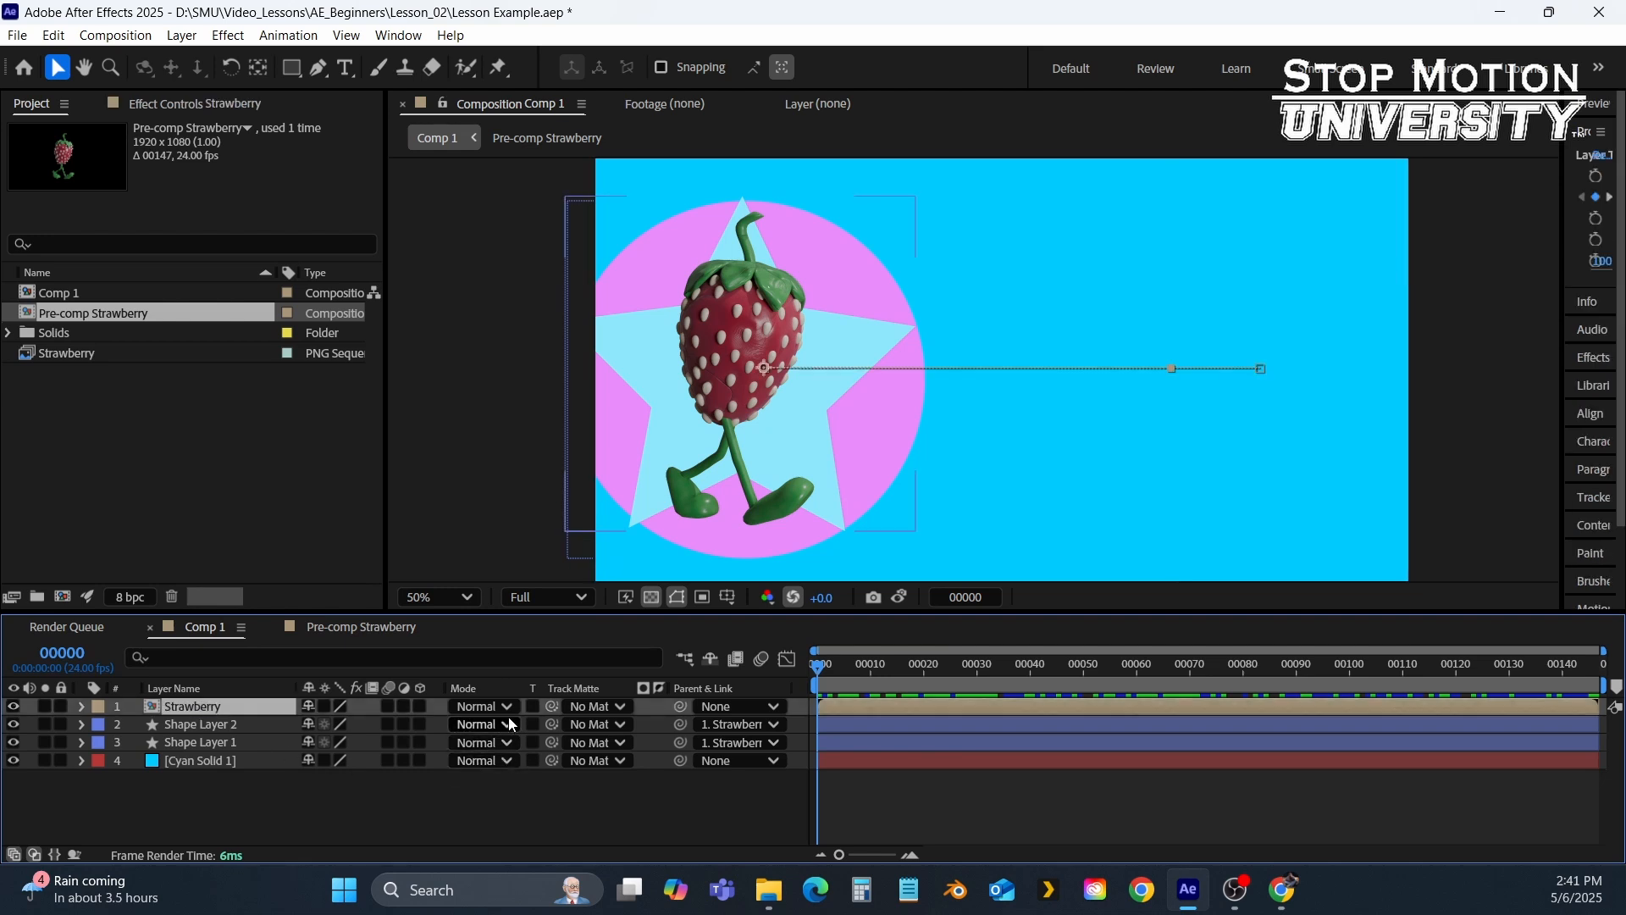
pyautogui.click(419, 707)
pyautogui.click(421, 741)
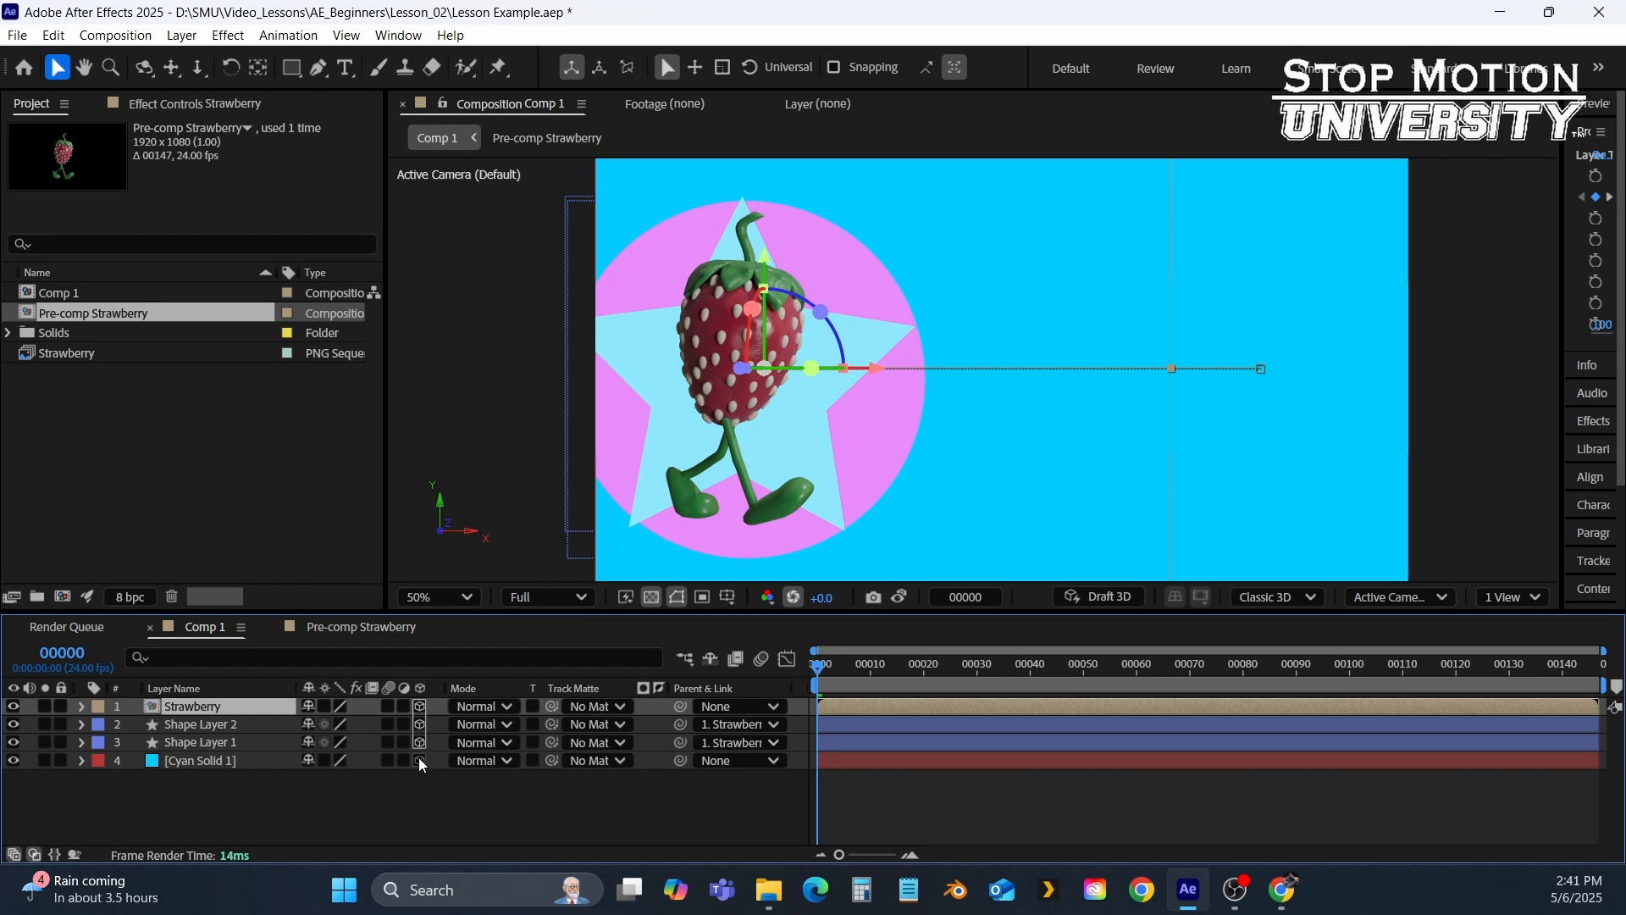
pyautogui.click(419, 761)
pyautogui.click(483, 819)
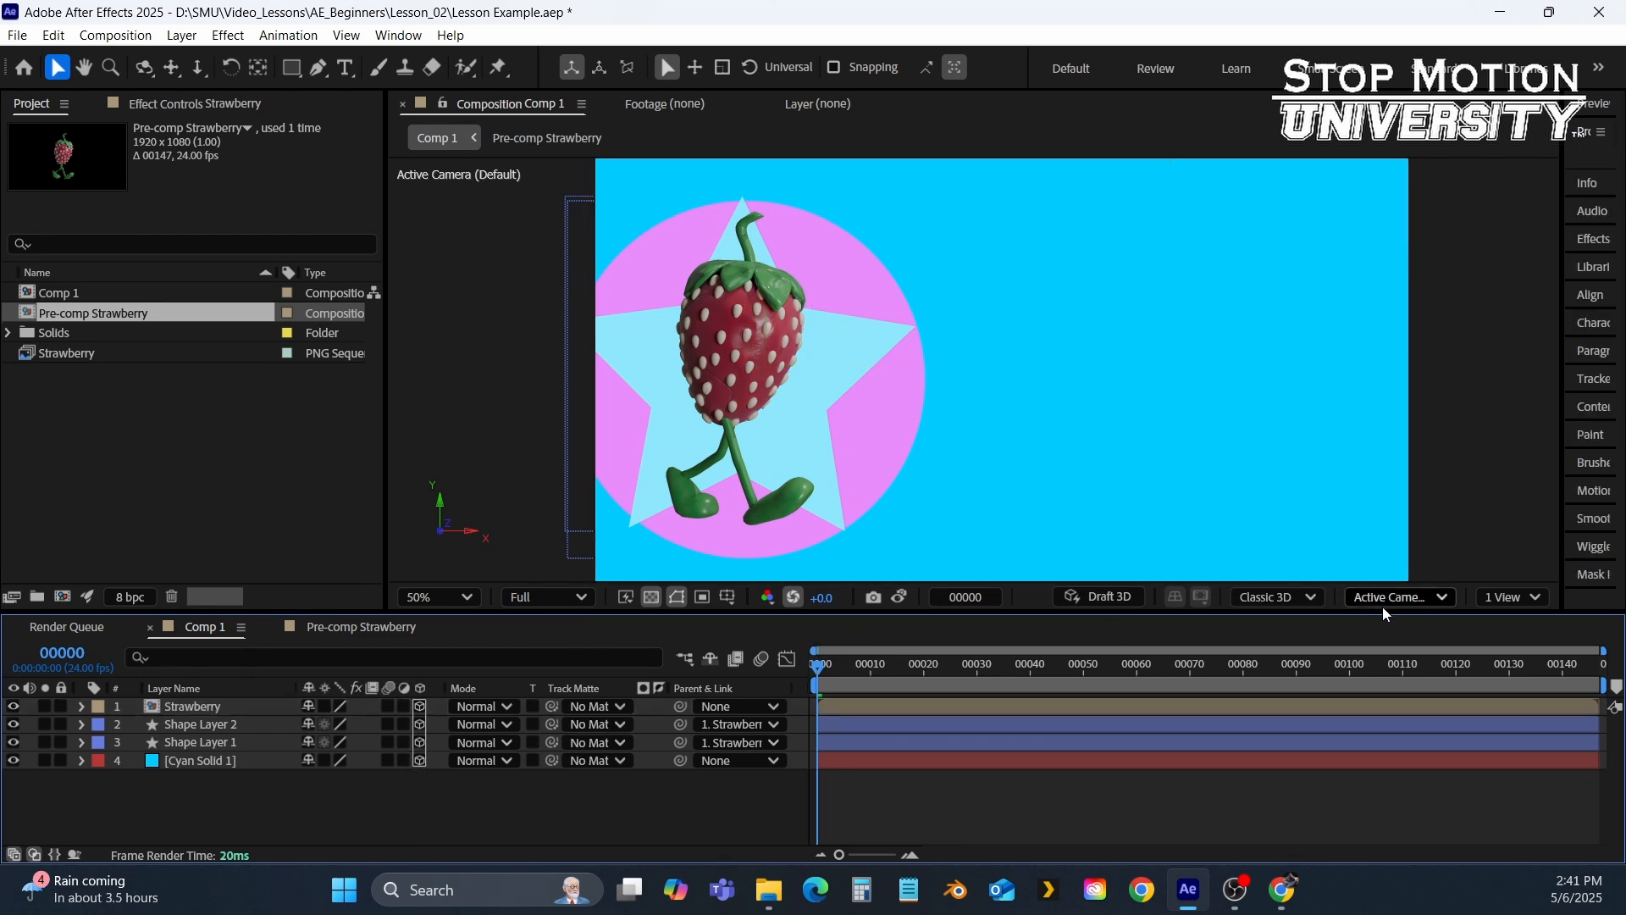
# Display the composition in 2 Views, with the Top view at 25% zoom and the Strawberry layer selected.
pyautogui.click(1504, 600)
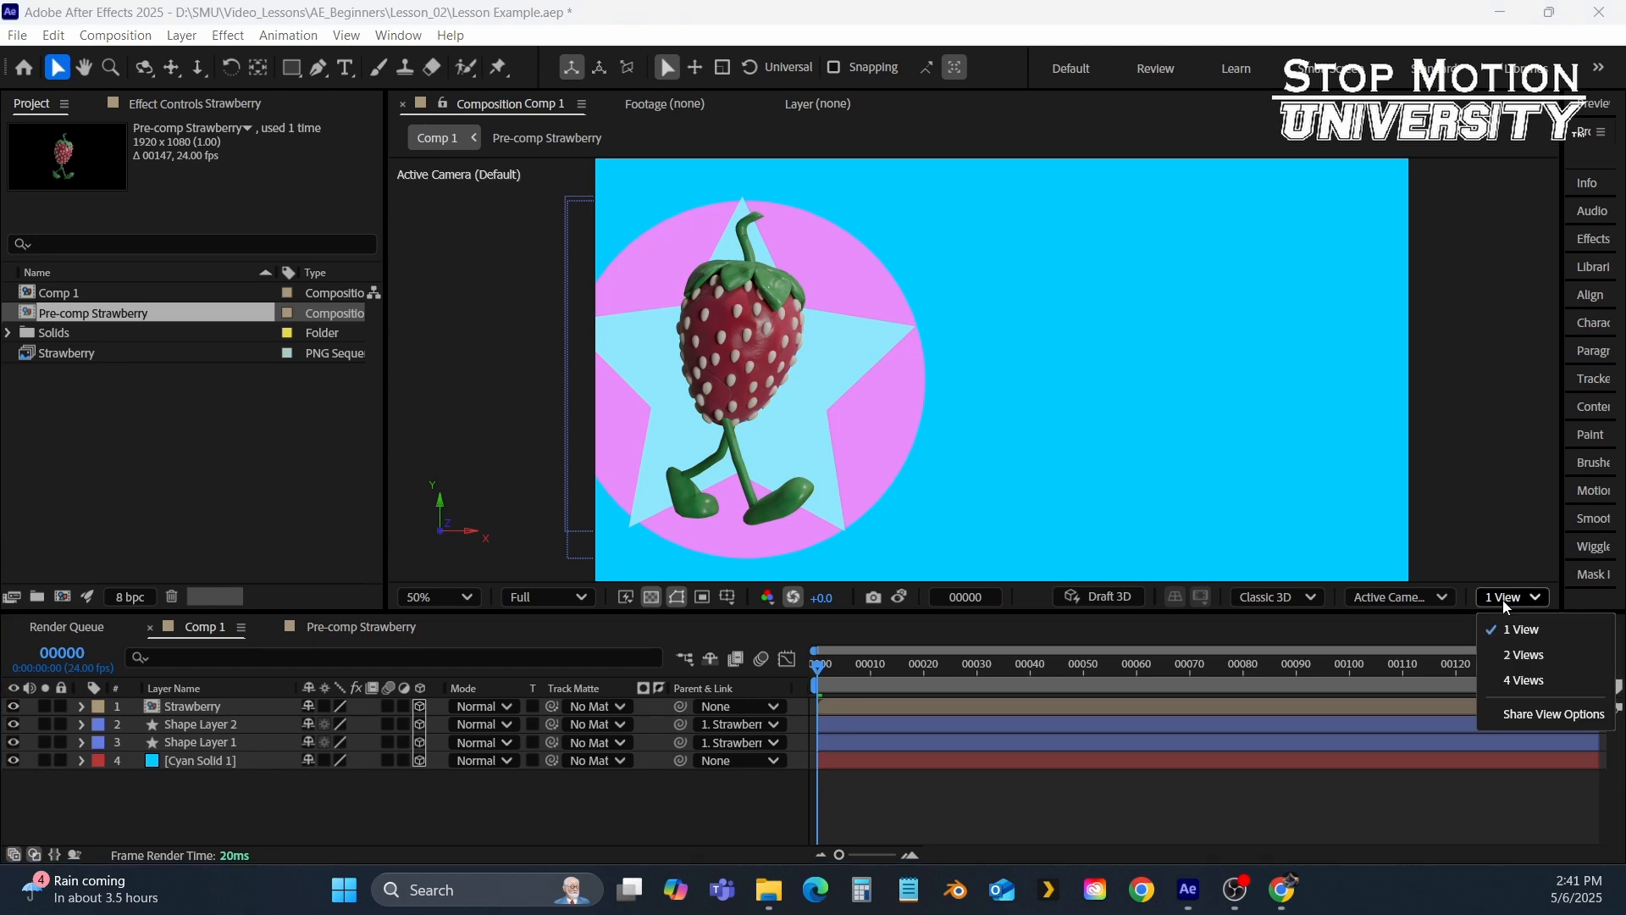
pyautogui.click(1524, 654)
pyautogui.scroll(-4, 1137, 379)
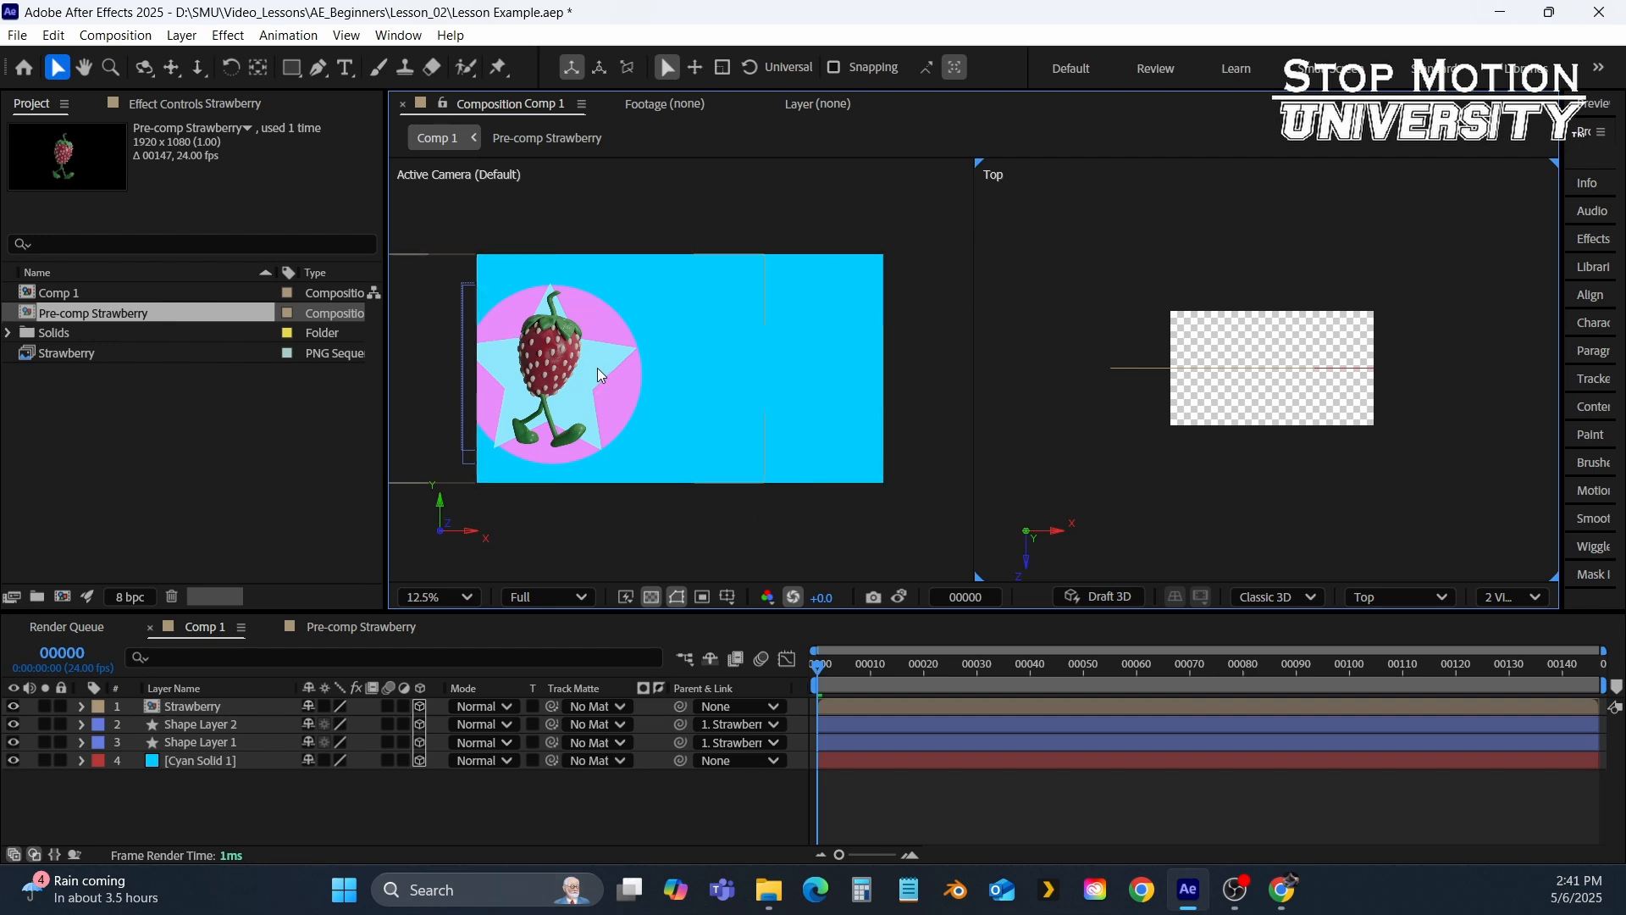
pyautogui.click(189, 710)
pyautogui.scroll(2, 1385, 442)
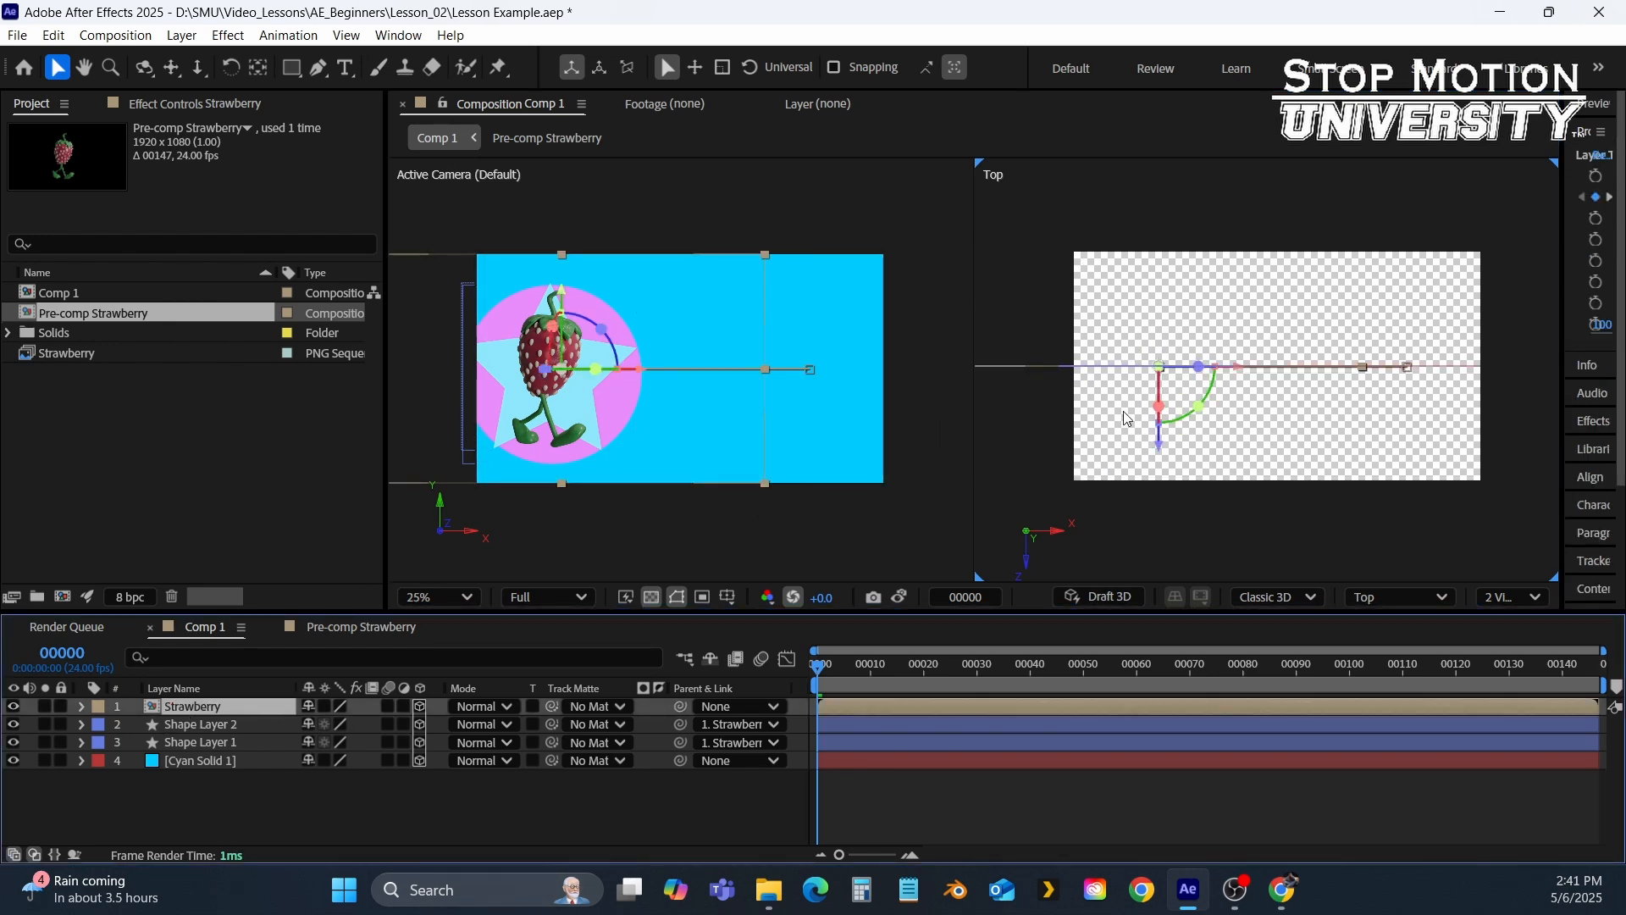
# Rename the Cyan Solid 1 layer as BG.
pyautogui.click(192, 762)
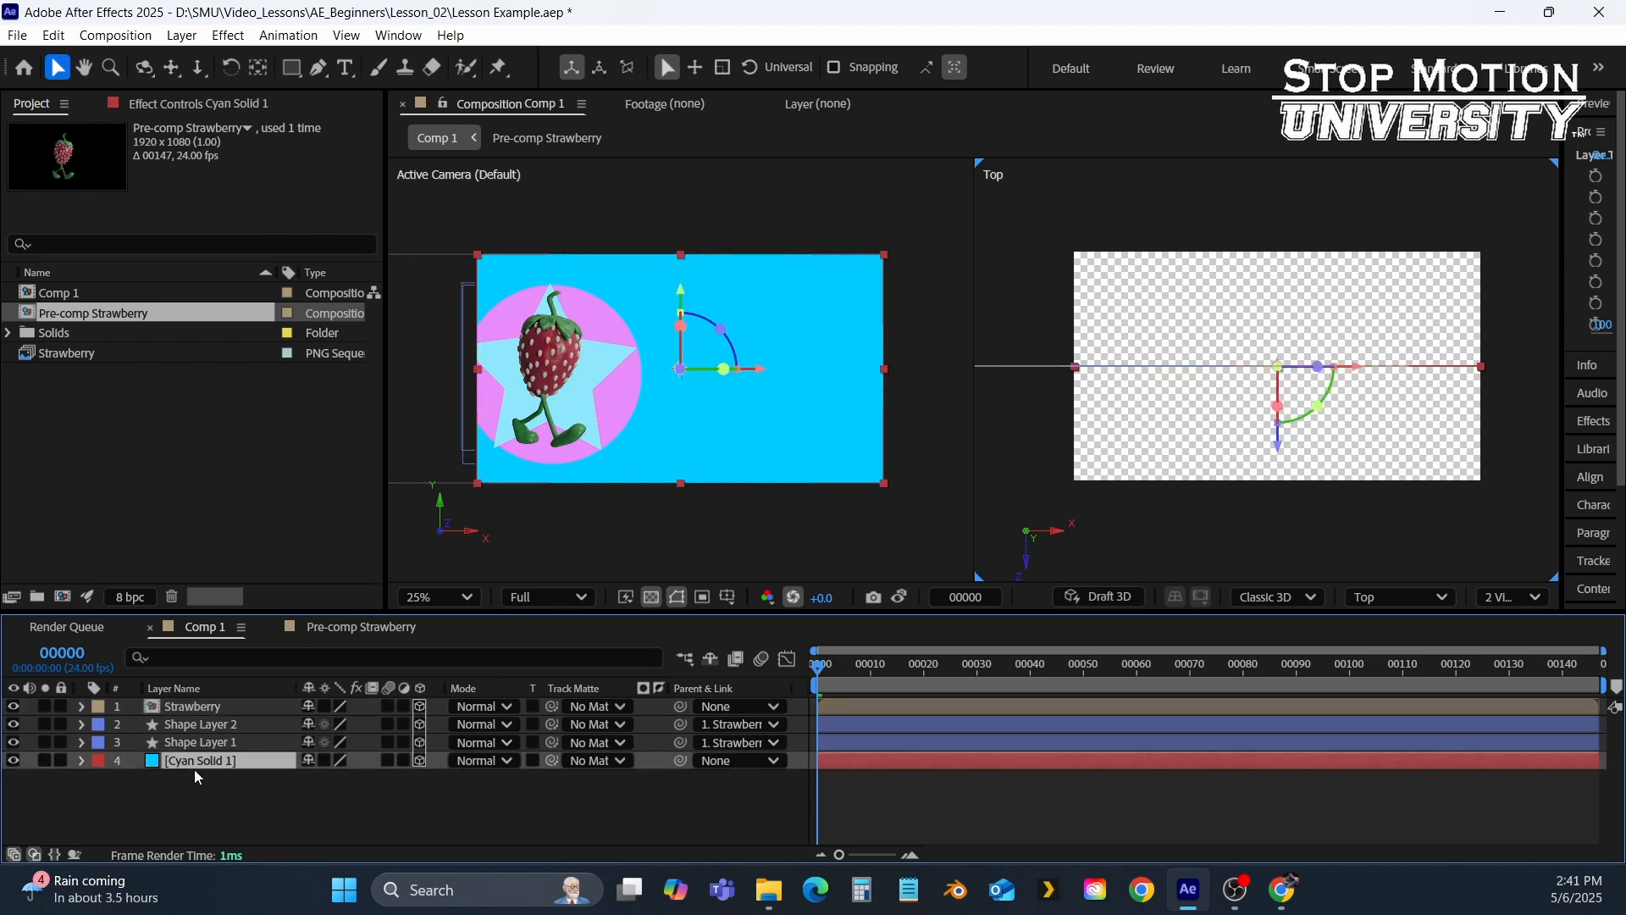
pyautogui.press('Return')
pyautogui.write('BG')
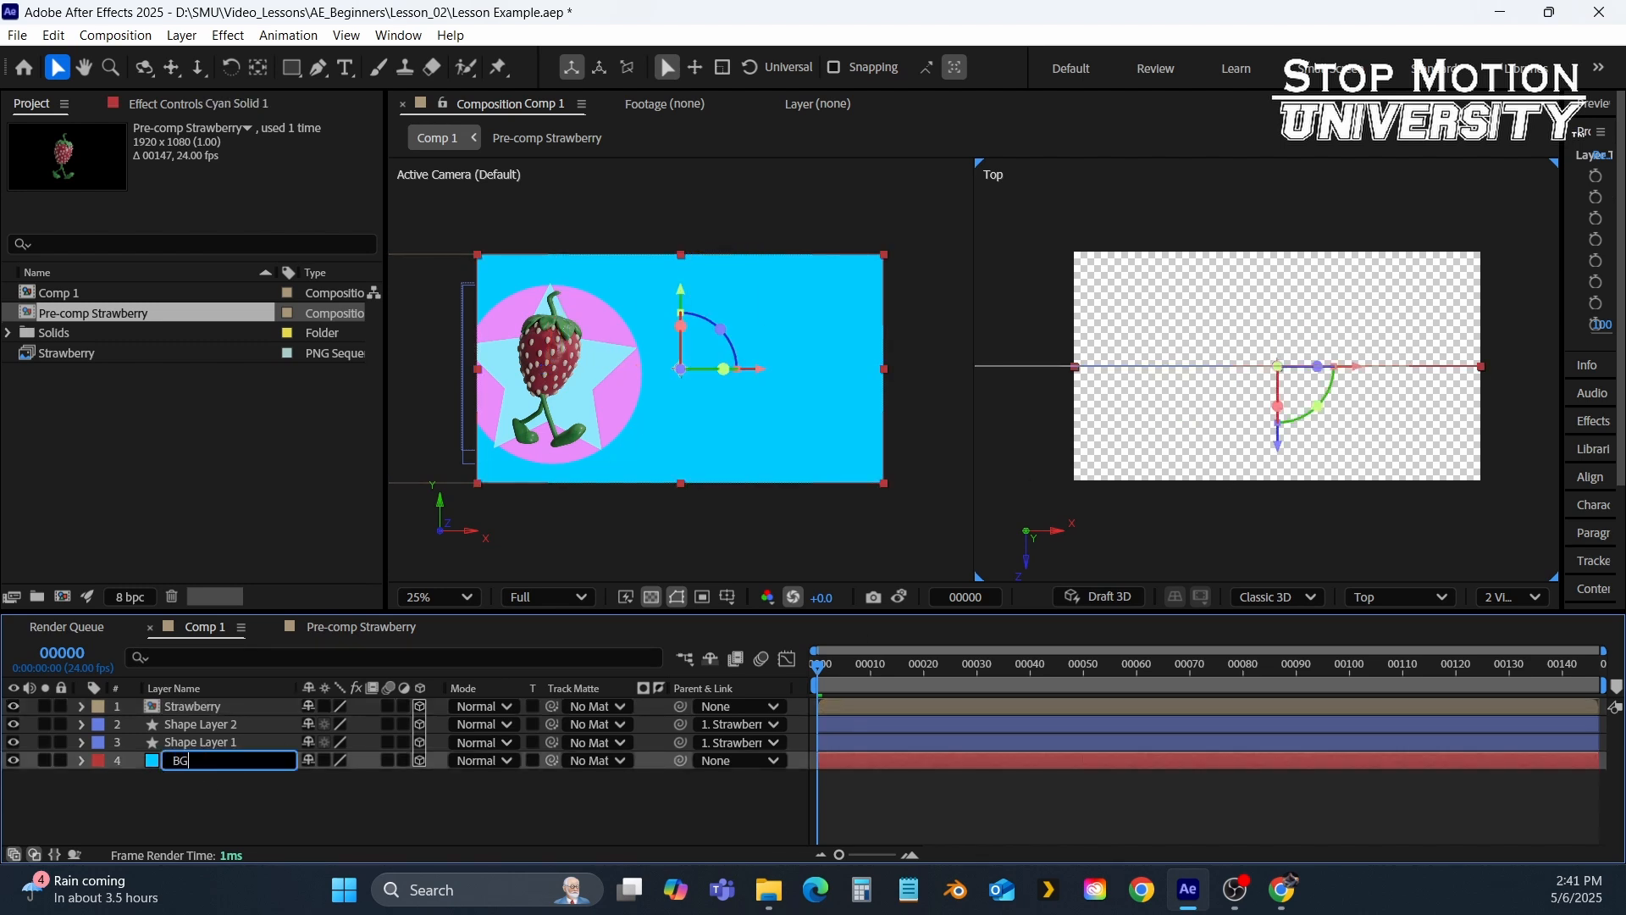
pyautogui.press('Return')
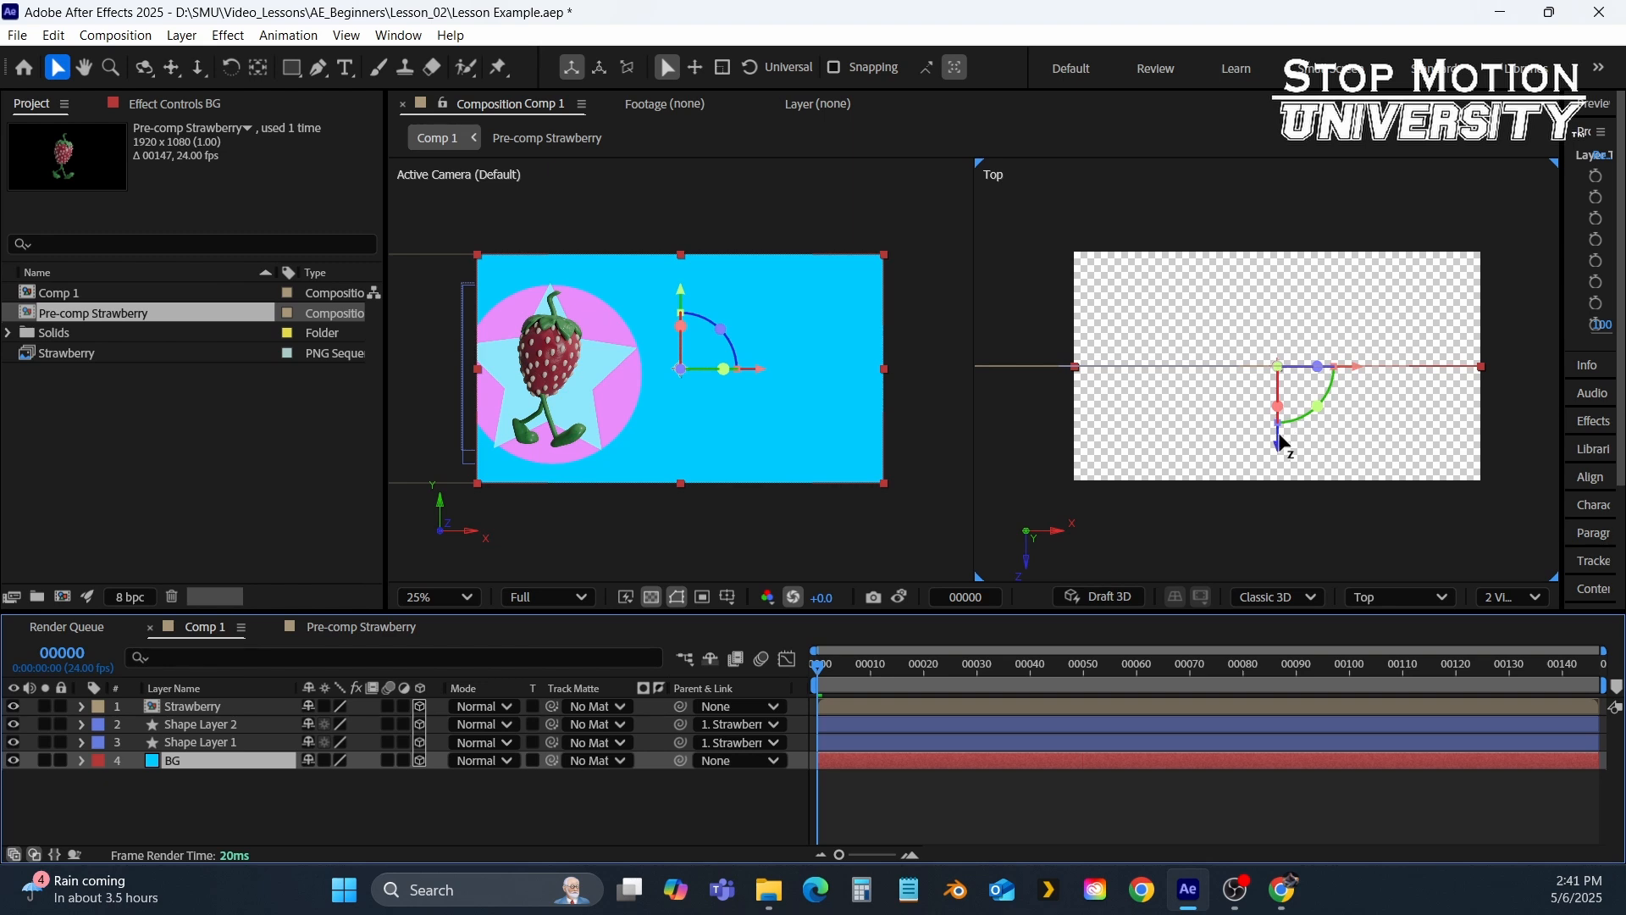
# Push the BG layer back in depth to a Z position of 1700 and scale it up to 252%.
pyautogui.moveTo(1278, 440); pyautogui.dragTo(1202, 75)
pyautogui.click(81, 761)
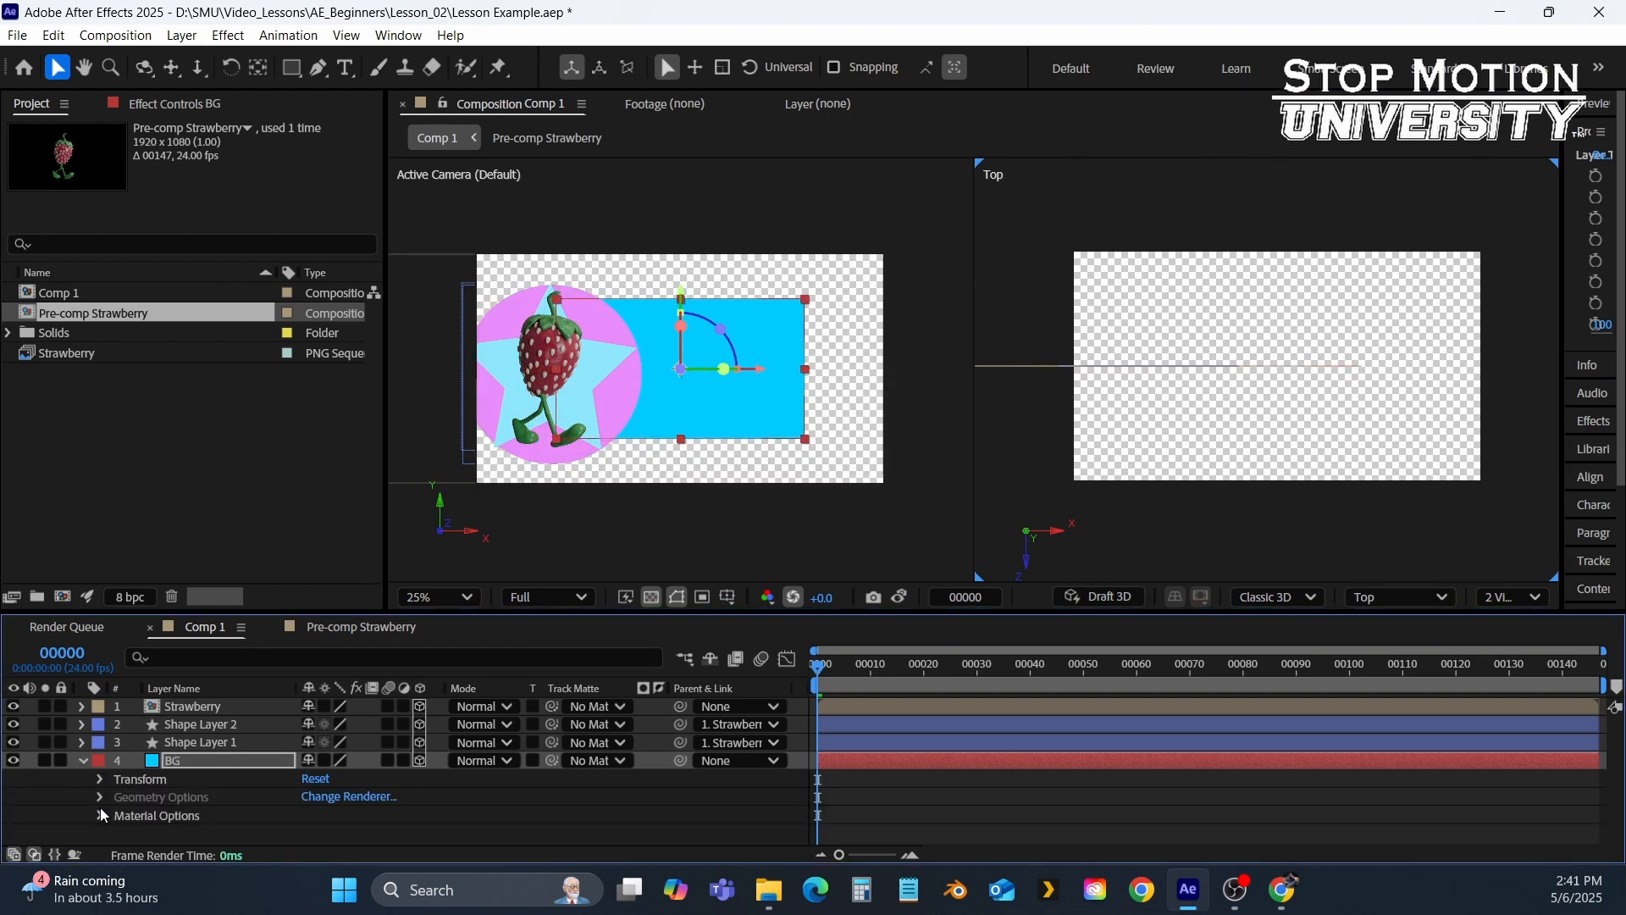
pyautogui.click(99, 779)
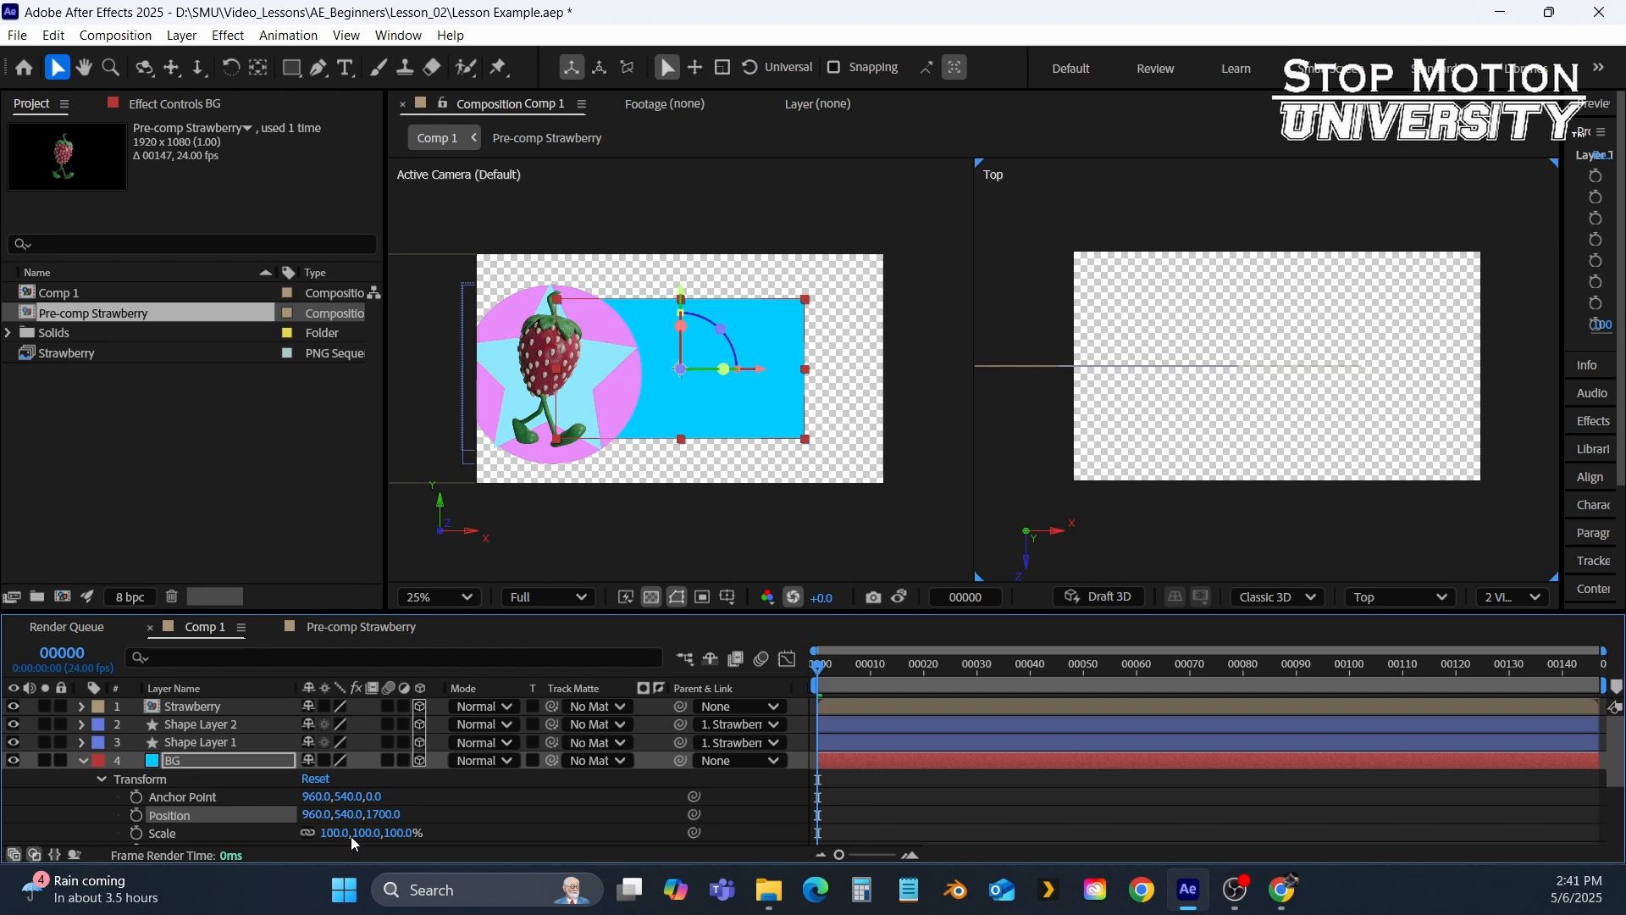
pyautogui.moveTo(350, 836); pyautogui.dragTo(613, 834)
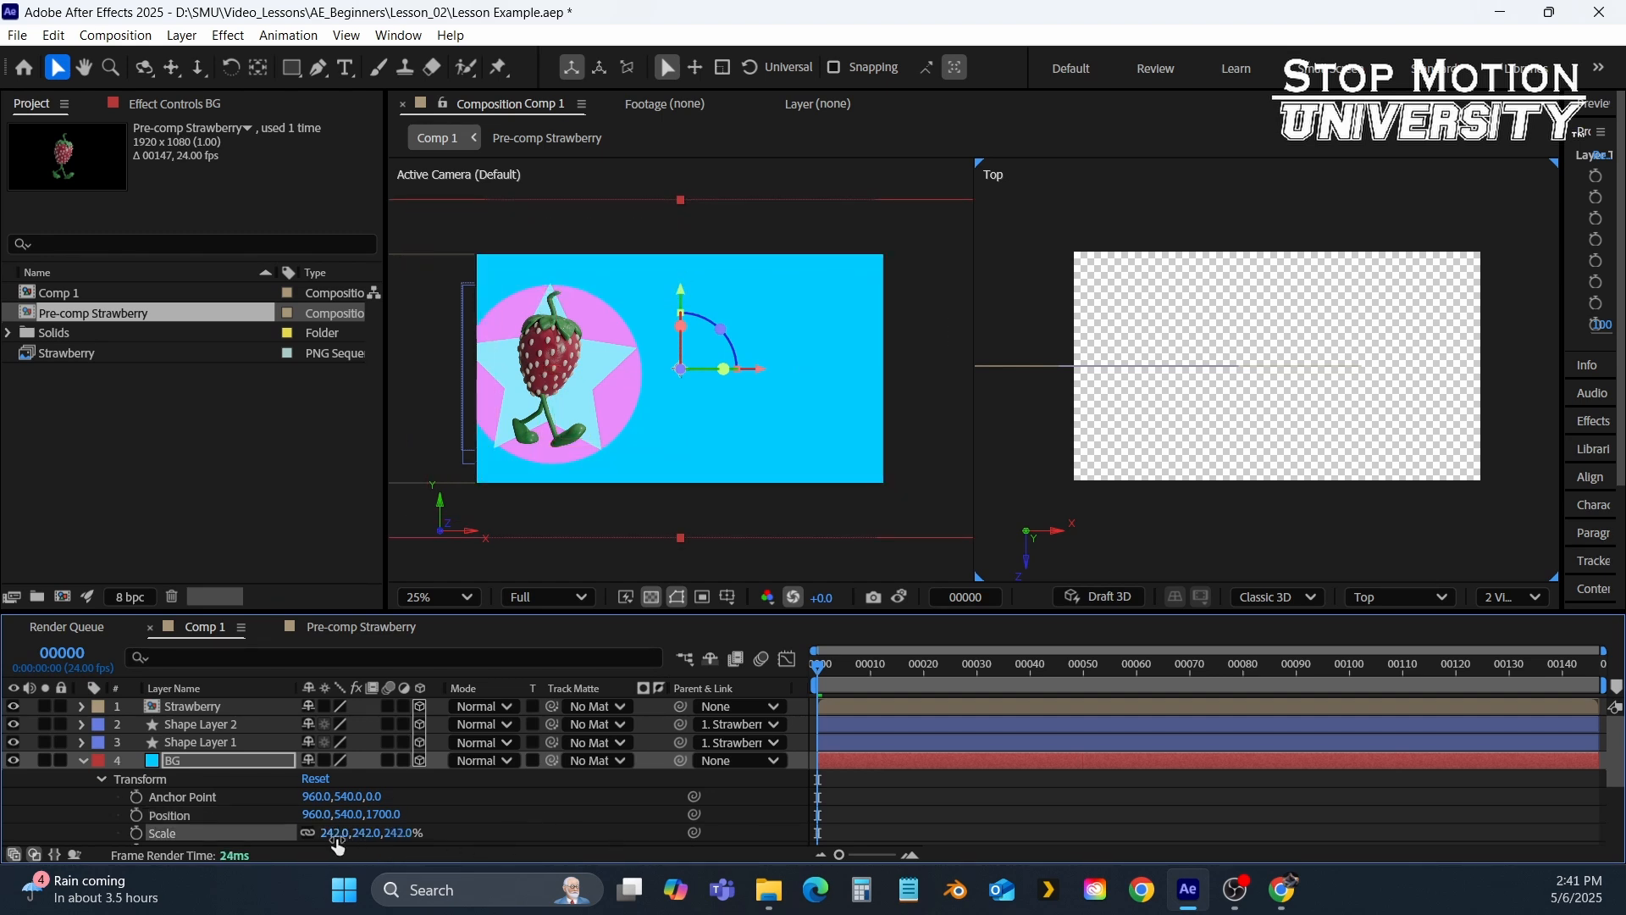
pyautogui.moveTo(337, 835); pyautogui.dragTo(356, 834)
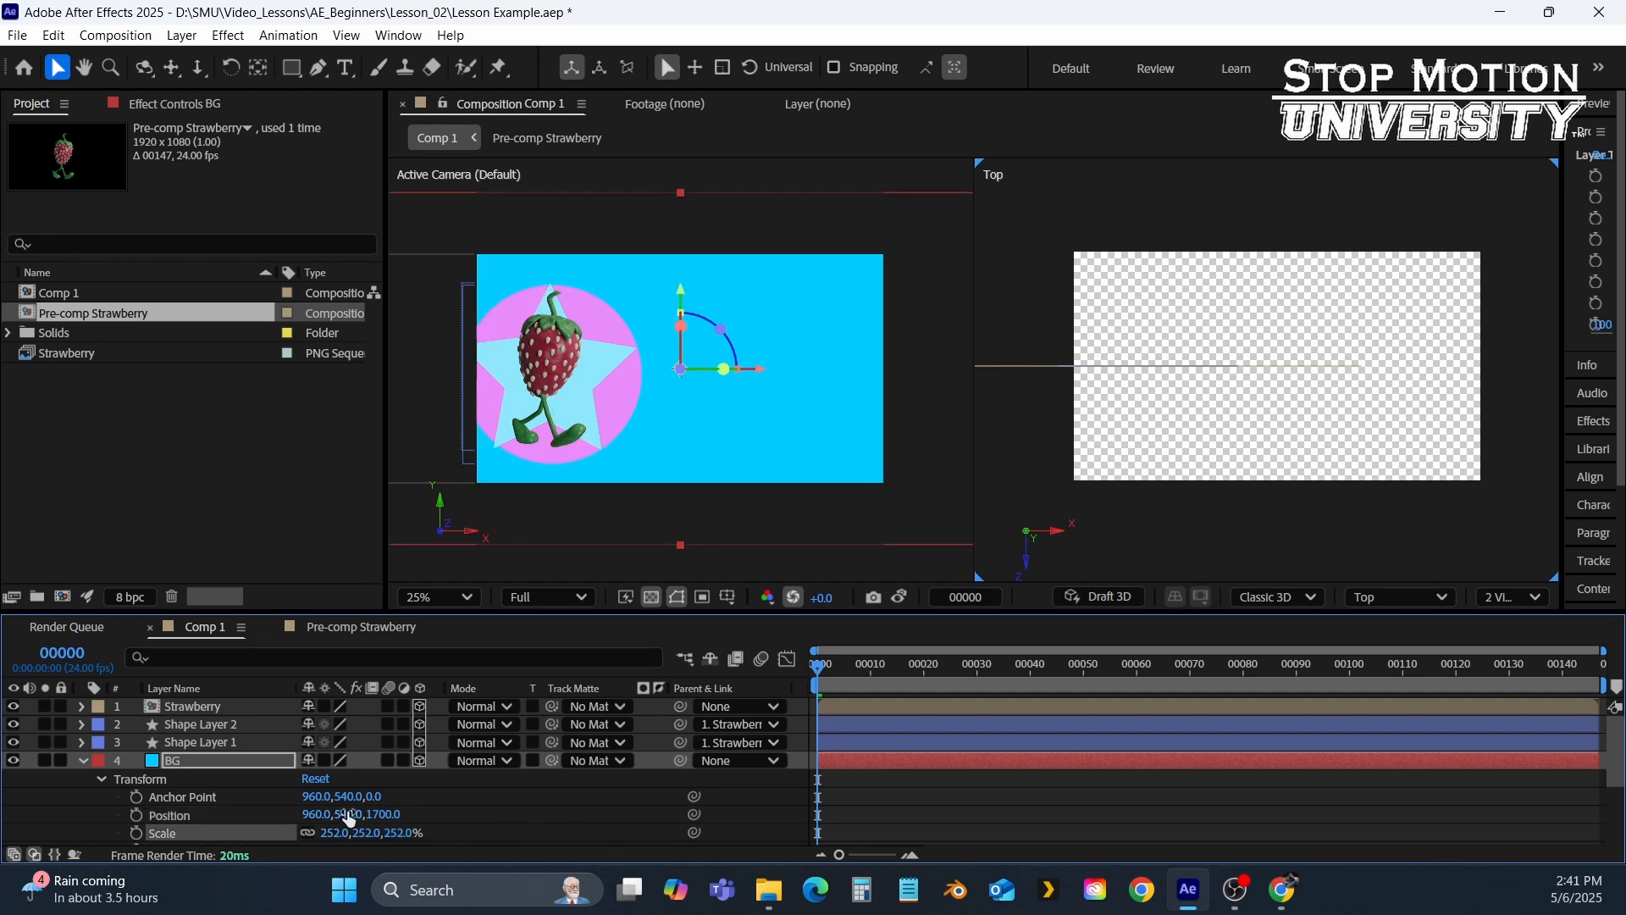
pyautogui.click(79, 765)
pyautogui.click(125, 786)
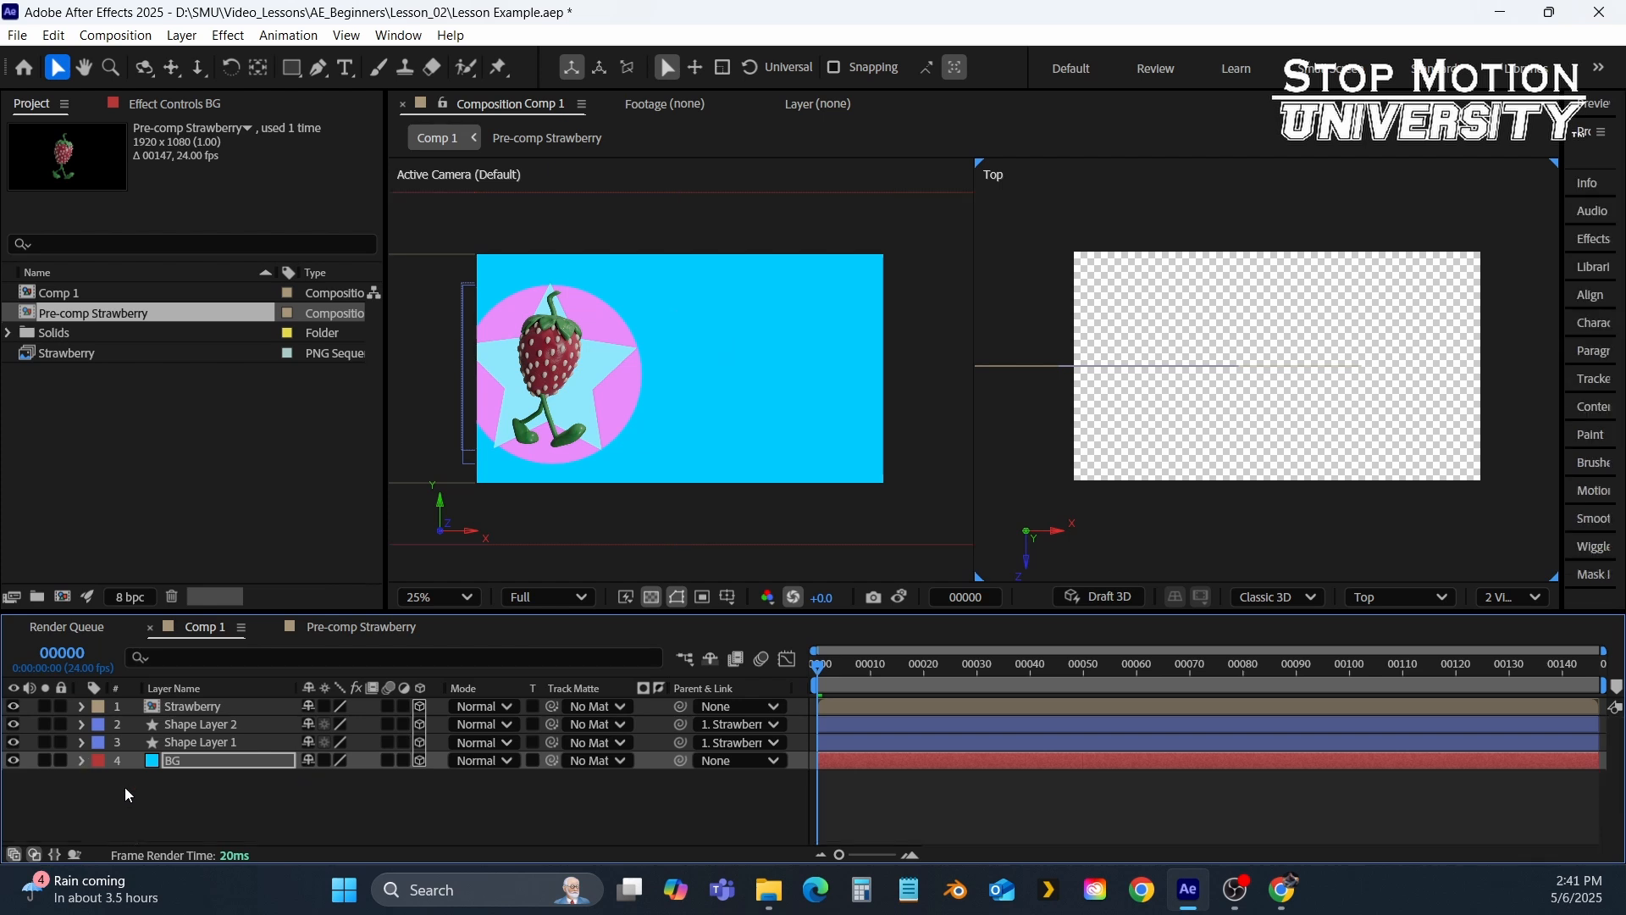
# Create a 1920 x 1080 px solid in blue 007EFF and place it directly above the BG layer in the stack.
pyautogui.click(203, 36)
pyautogui.moveTo(207, 61)
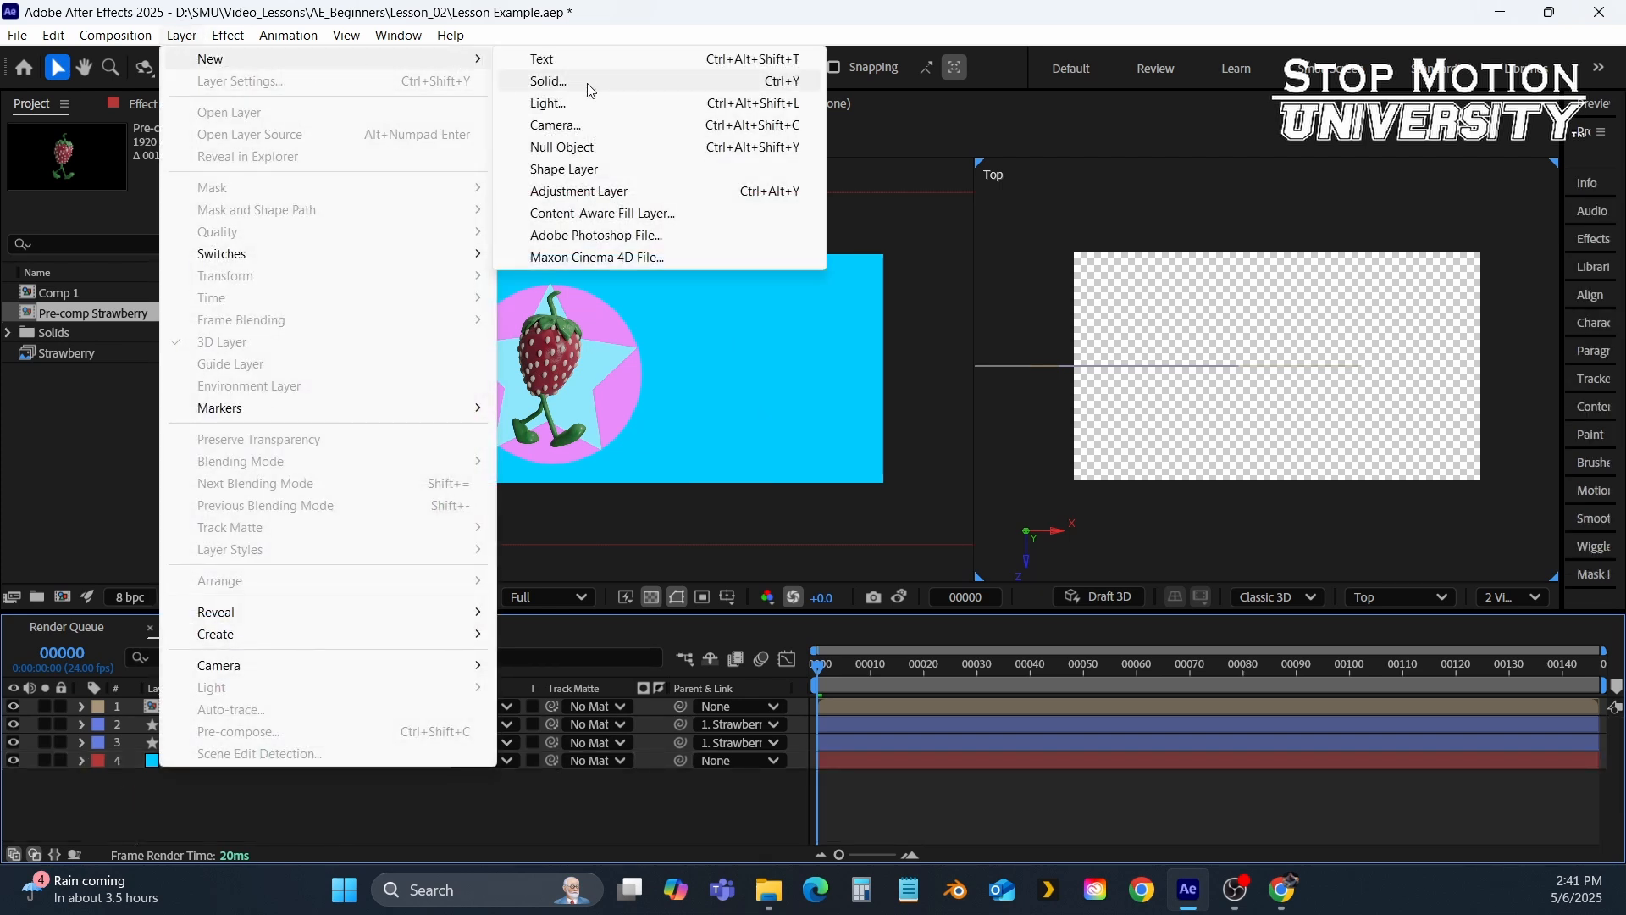
pyautogui.click(590, 82)
pyautogui.click(798, 604)
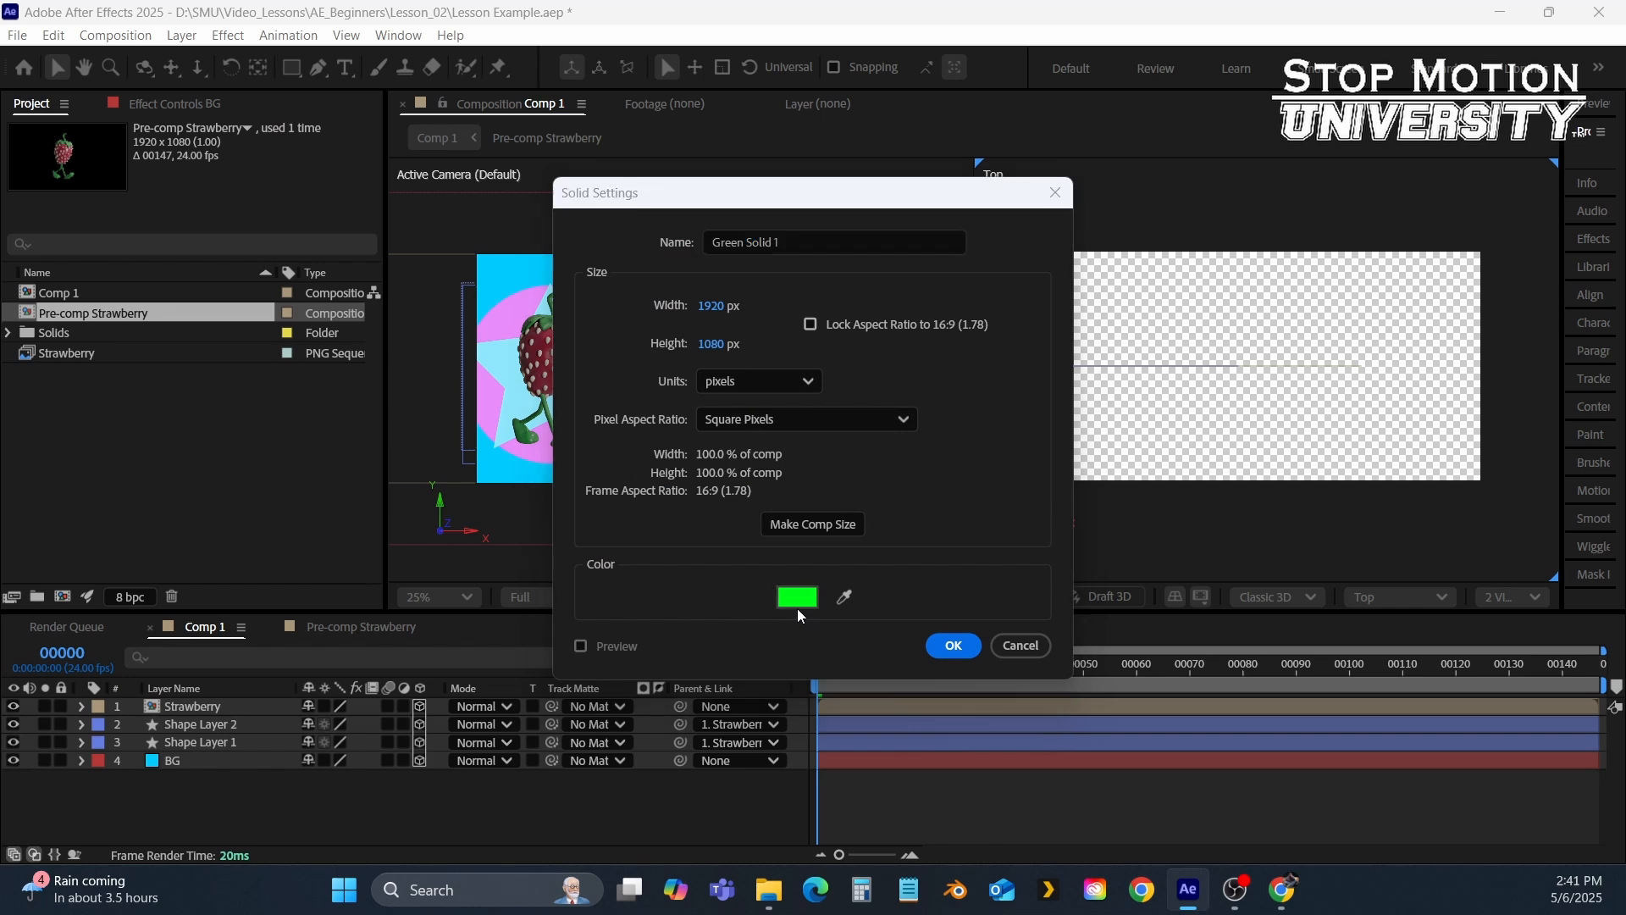
pyautogui.click(868, 422)
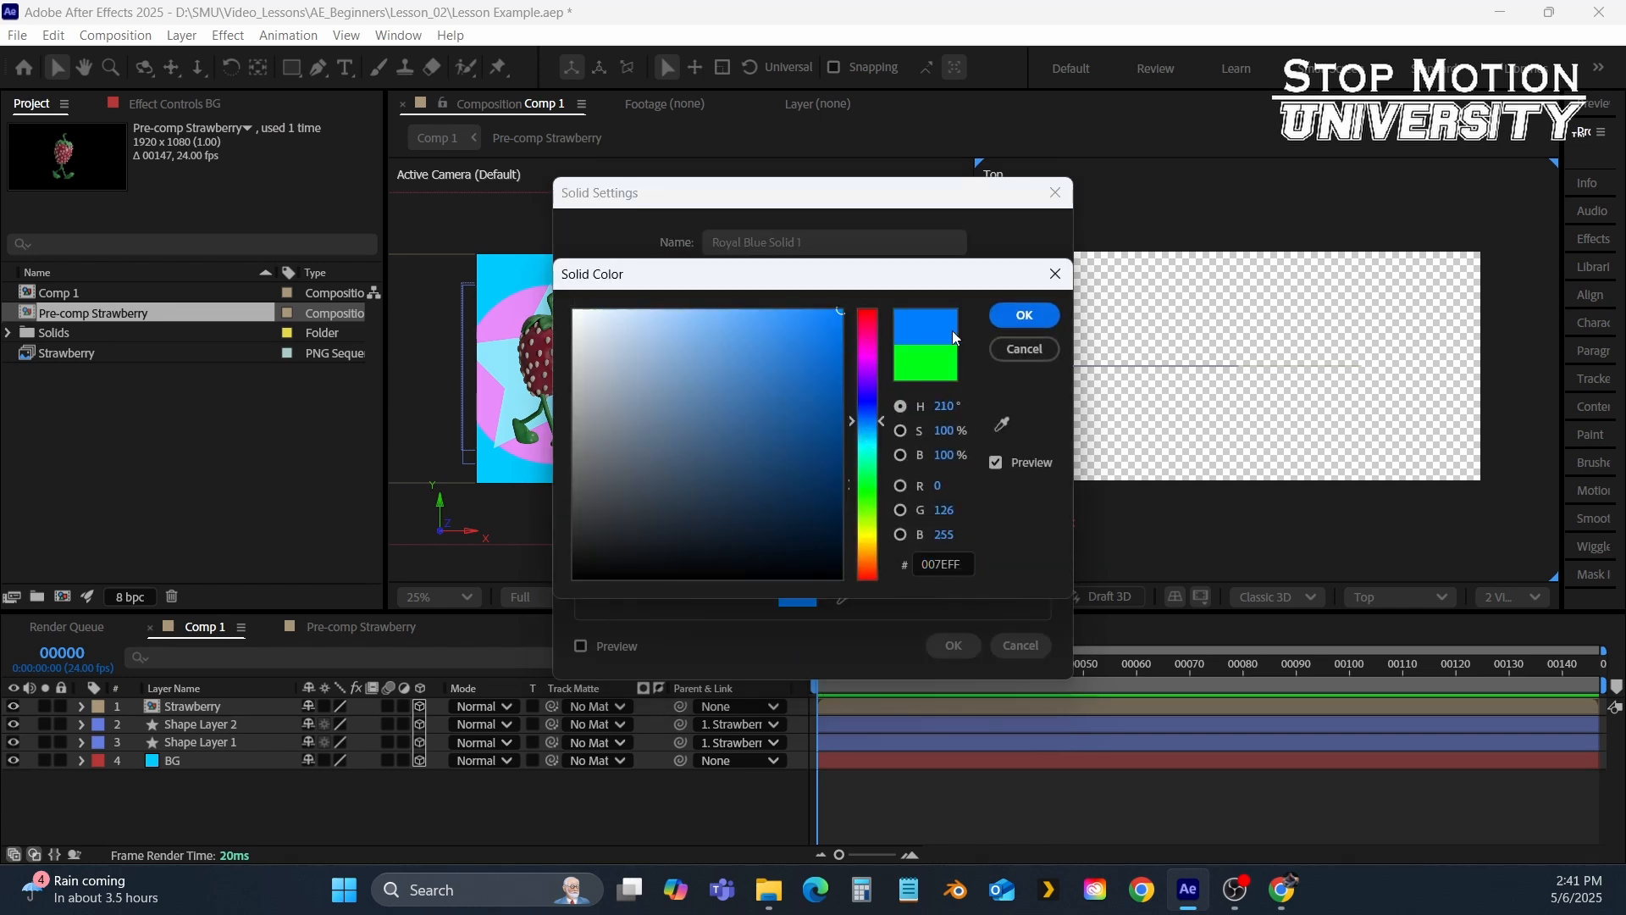
pyautogui.click(1015, 319)
pyautogui.click(949, 646)
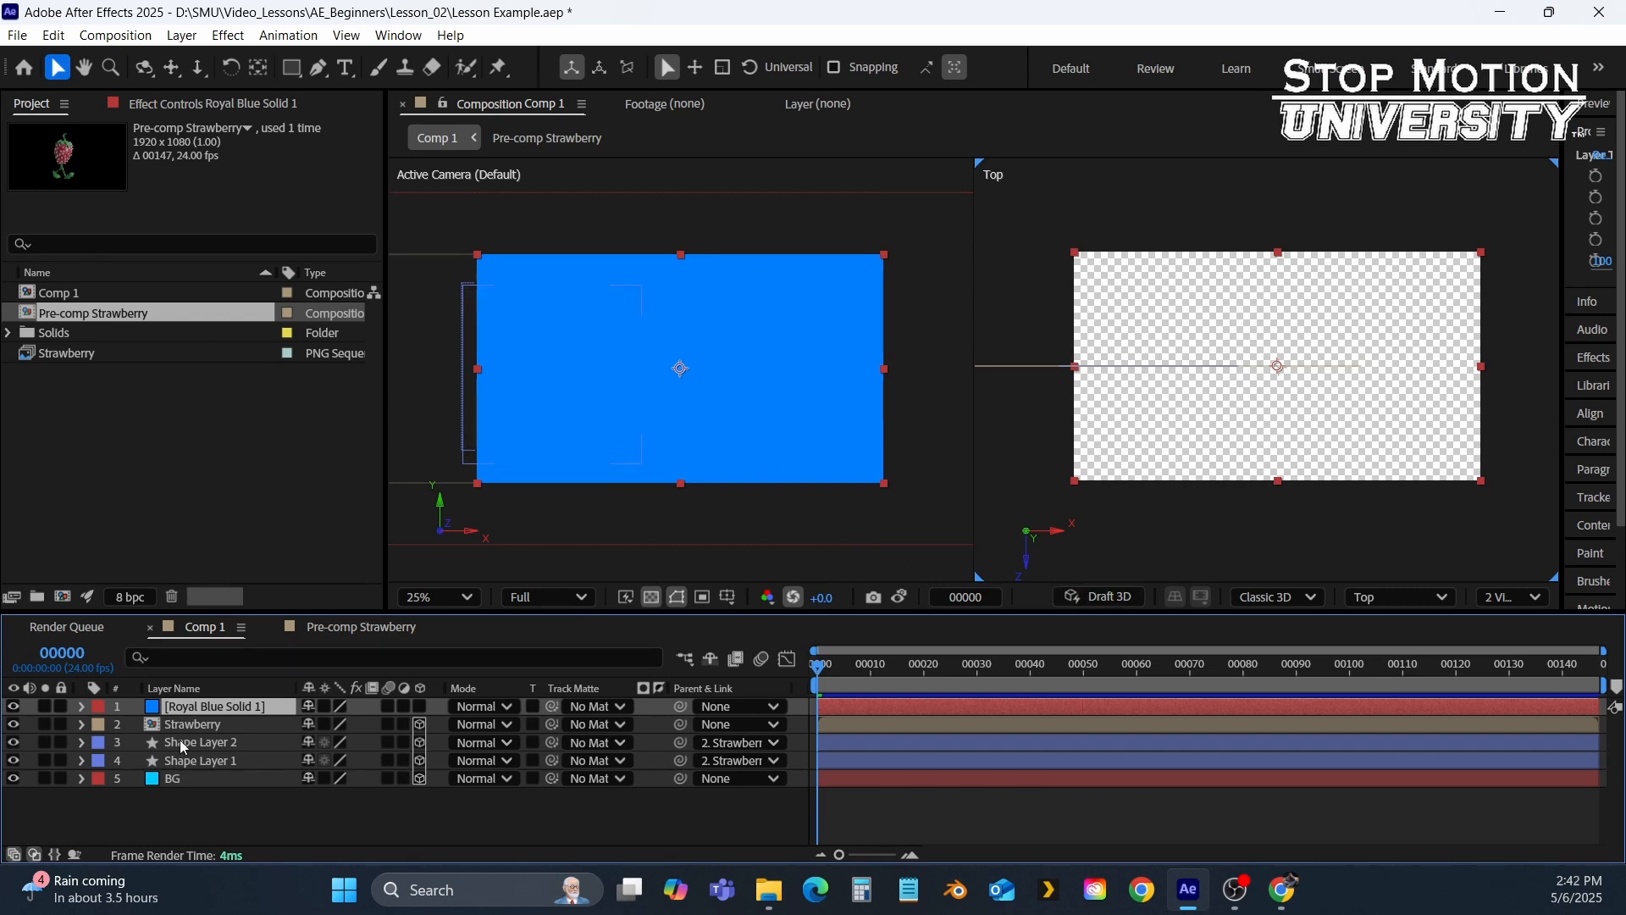
pyautogui.moveTo(205, 712); pyautogui.dragTo(205, 772)
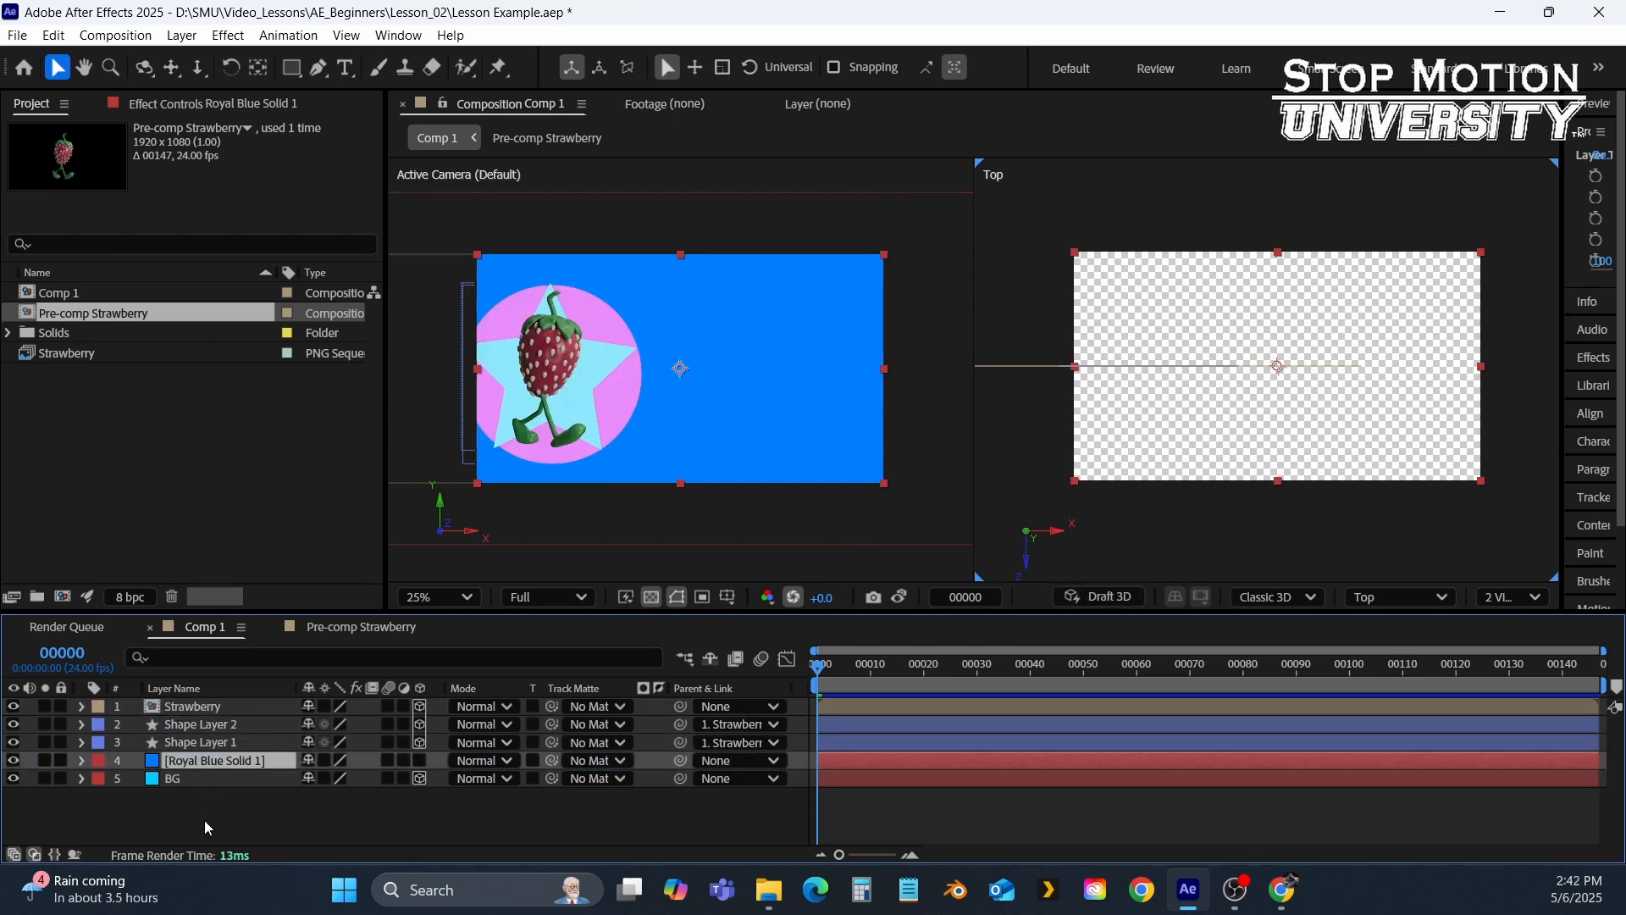
# Make the blue solid a 3D layer and rename it Floor.
pyautogui.click(420, 760)
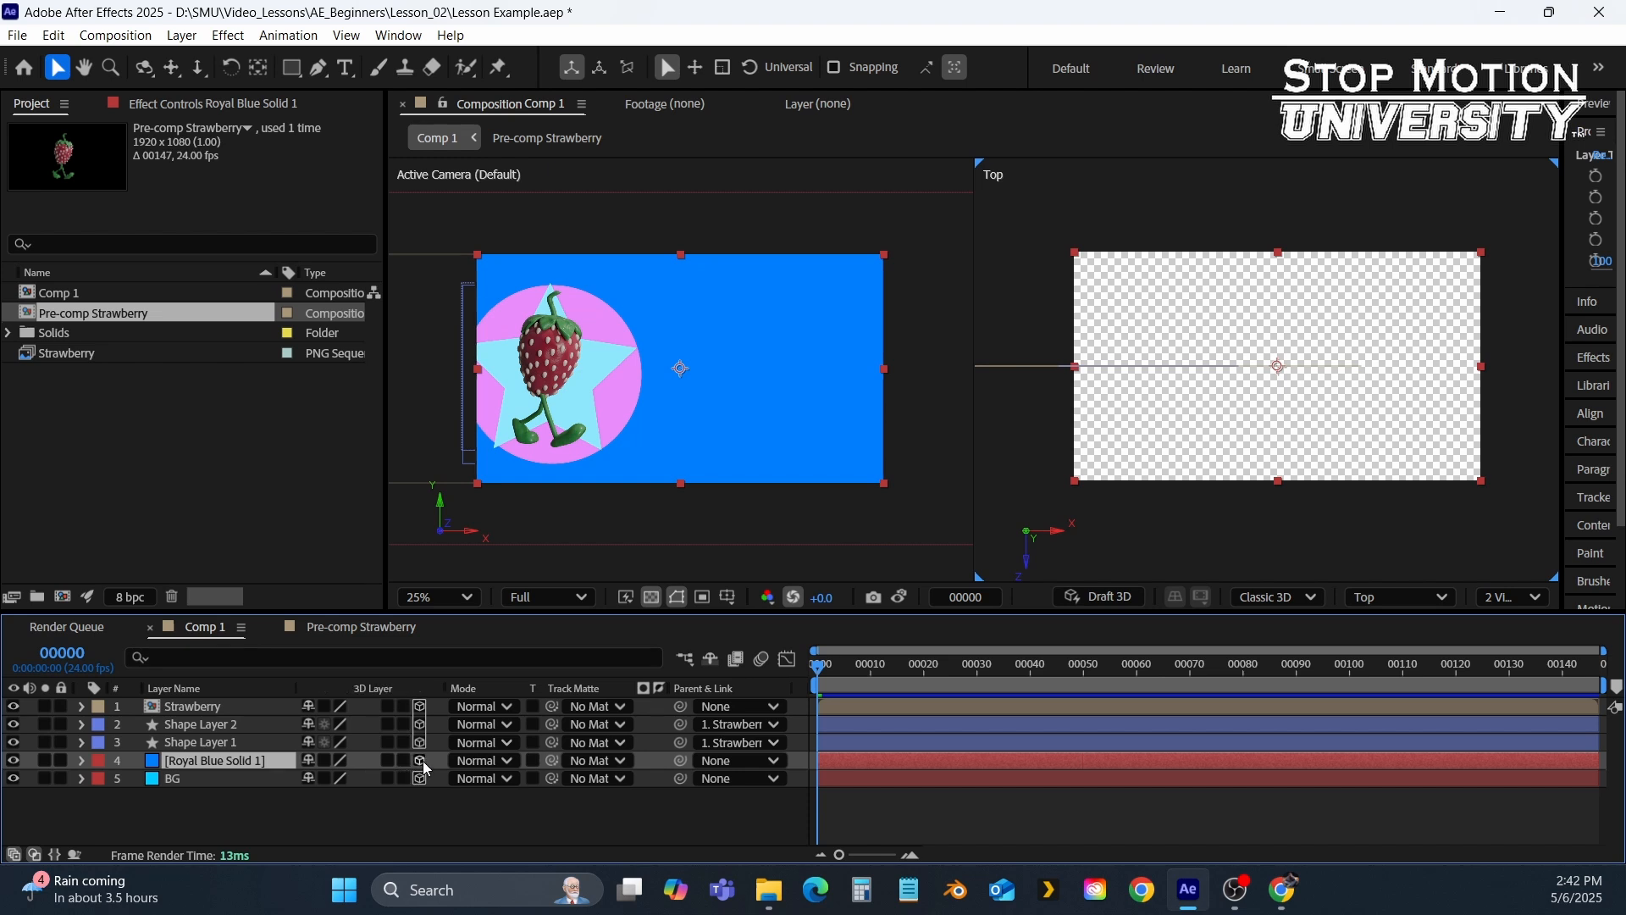
pyautogui.click(82, 760)
pyautogui.press('Return')
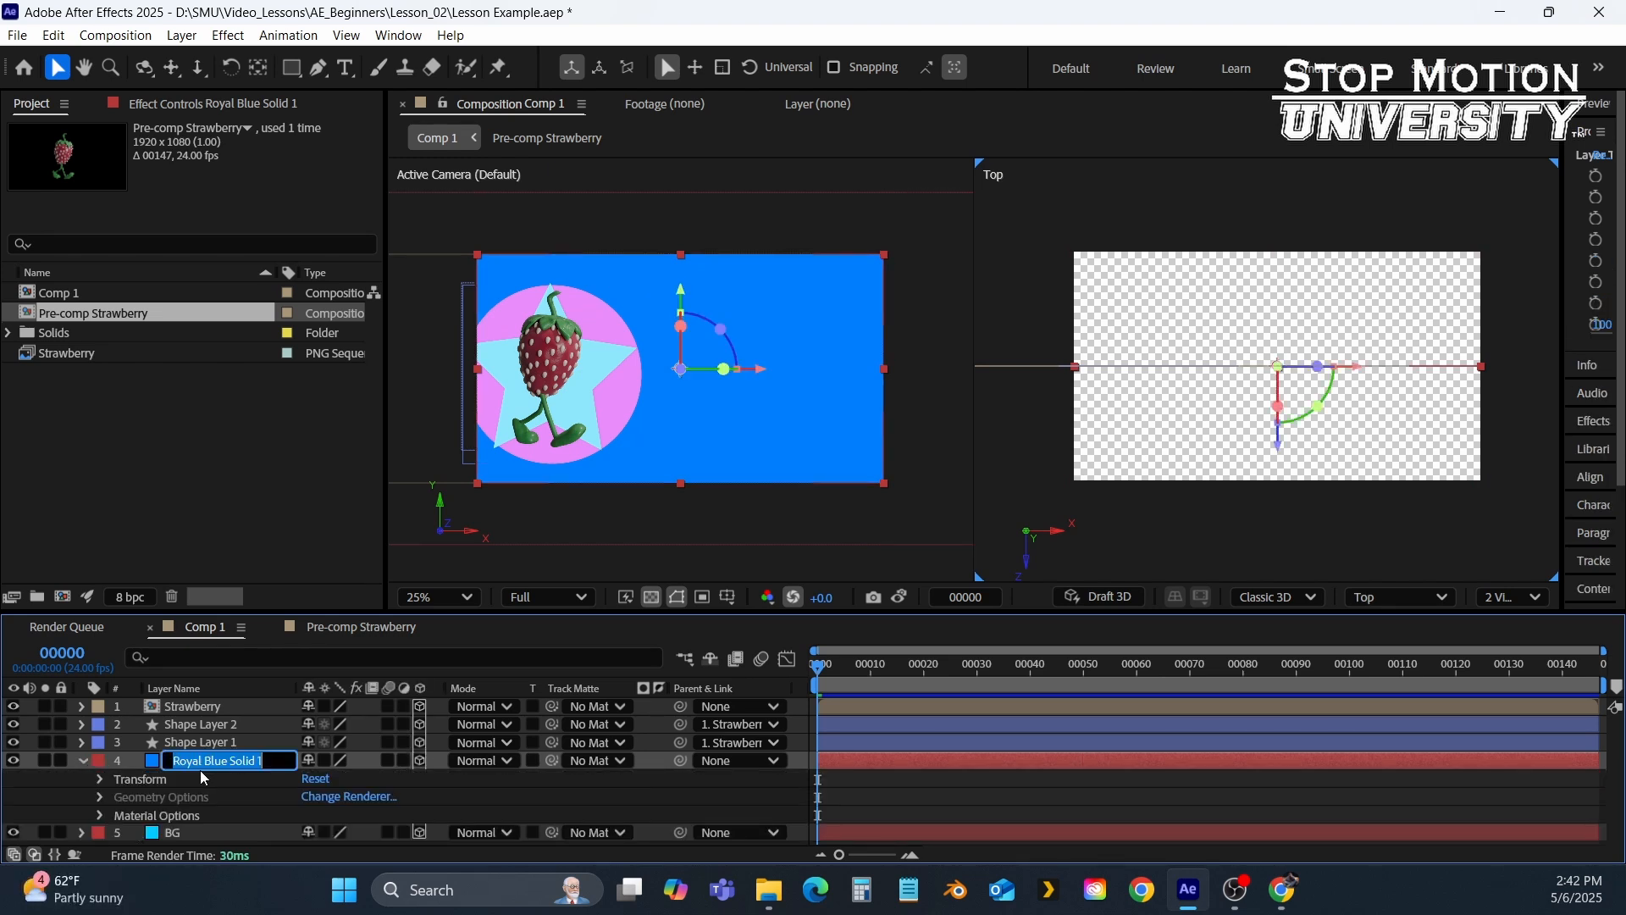
pyautogui.write('Floor')
pyautogui.press('Return')
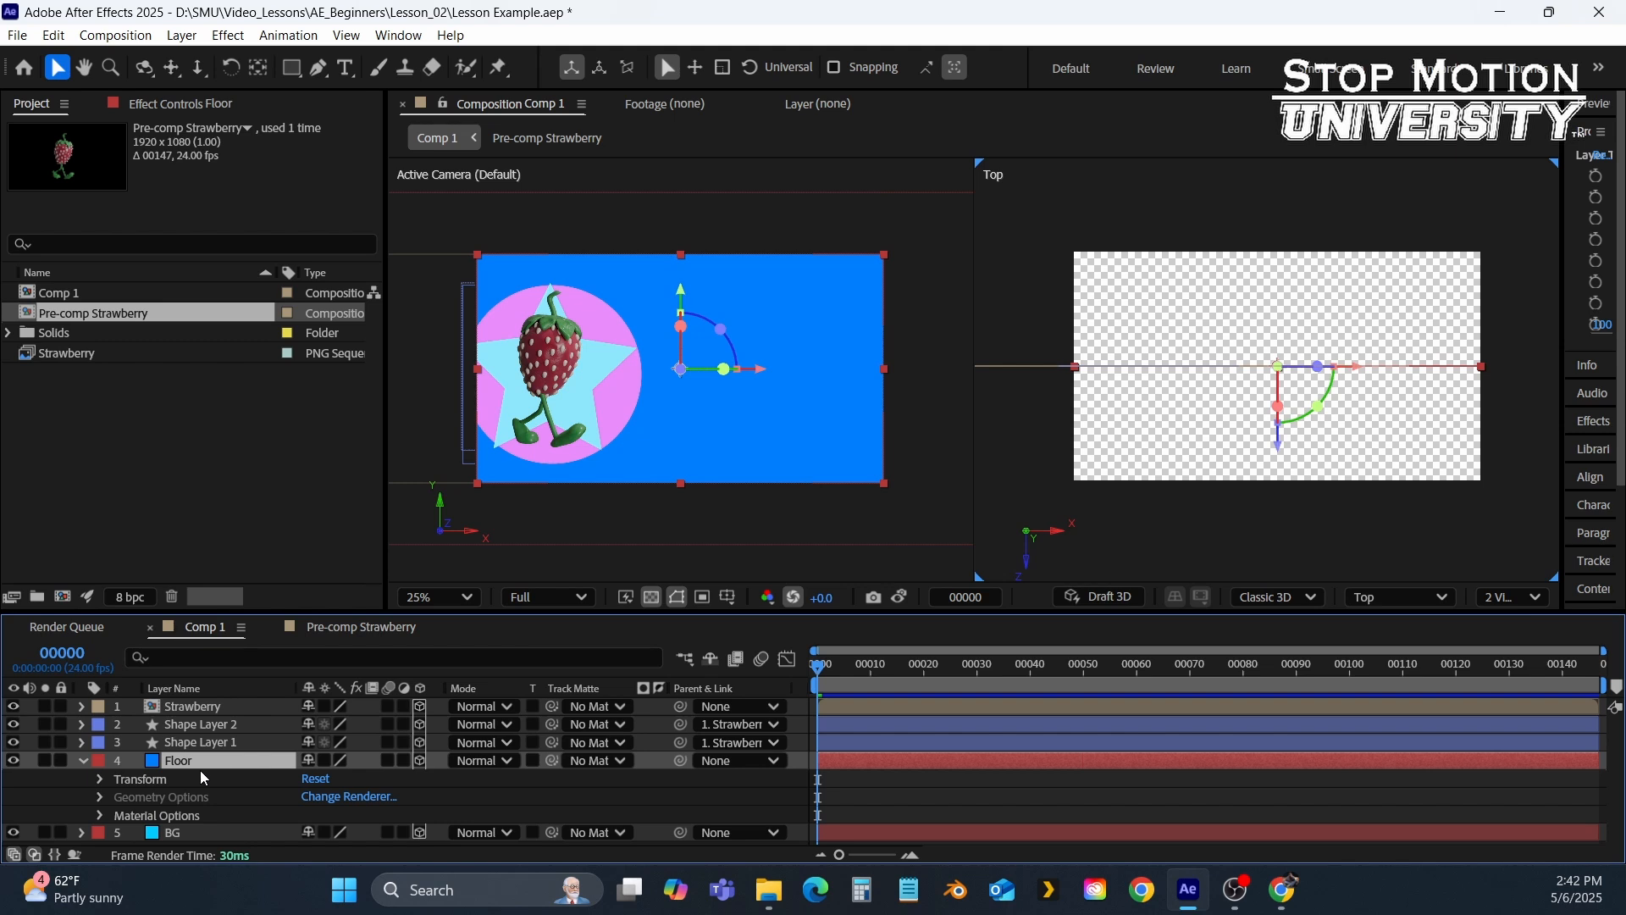
# Lay the Floor layer flat by setting its X orientation to 90°.
pyautogui.click(99, 781)
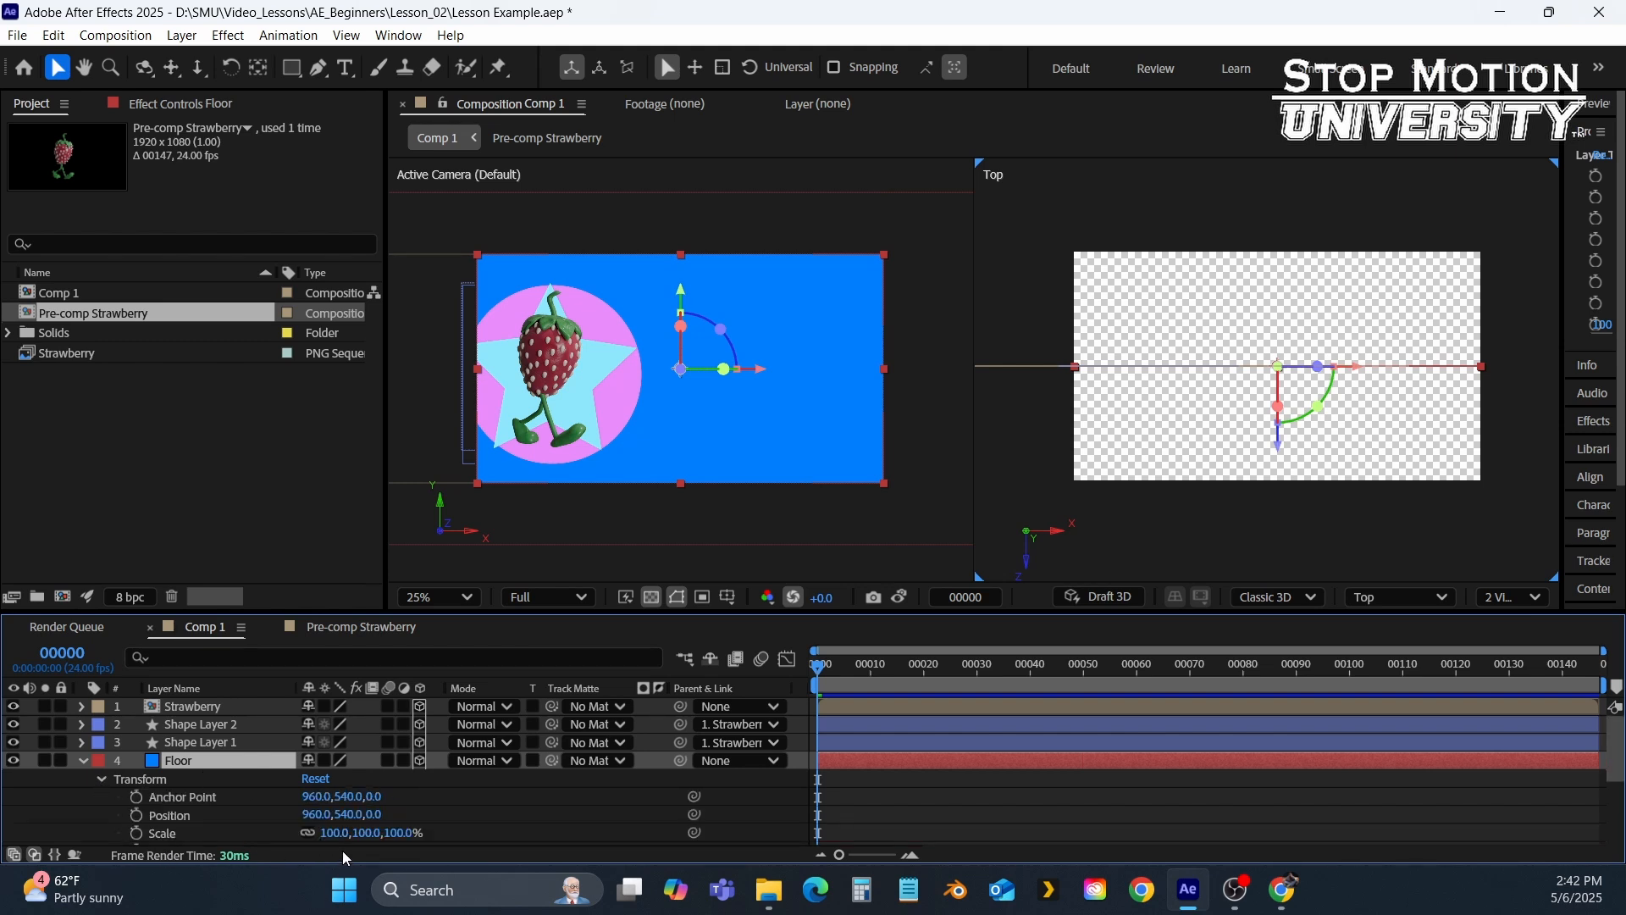
pyautogui.scroll(-3, 252, 815)
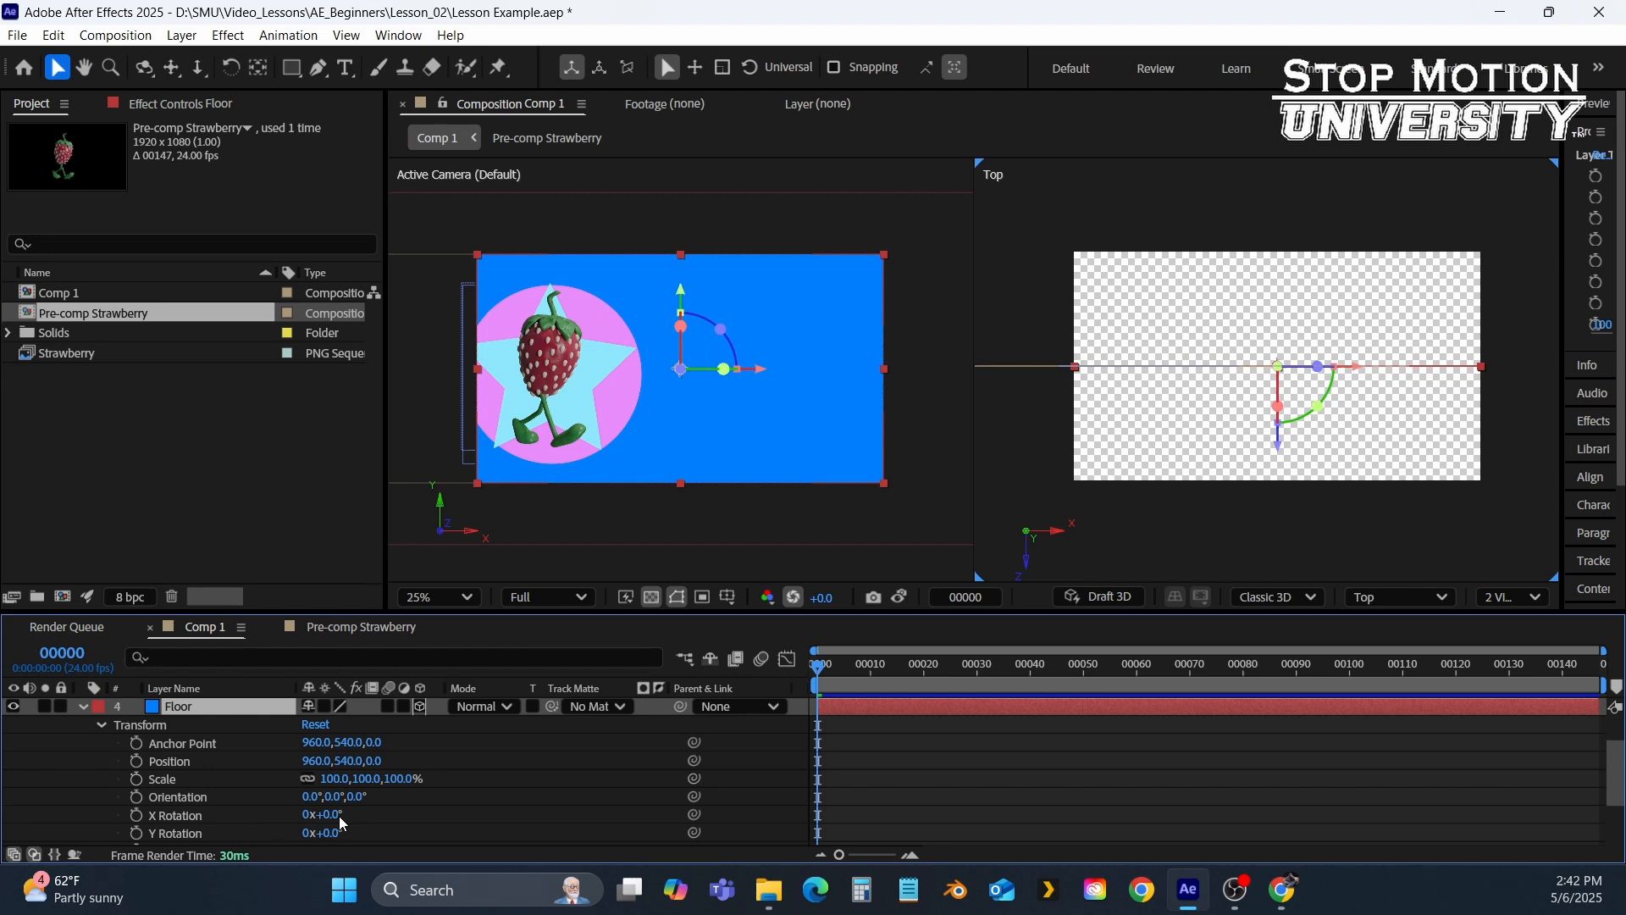
pyautogui.moveTo(320, 796)
pyautogui.mouseDown()
pyautogui.moveTo(293, 814)
pyautogui.moveTo(299, 784)
pyautogui.mouseUp()
pyautogui.click(313, 796)
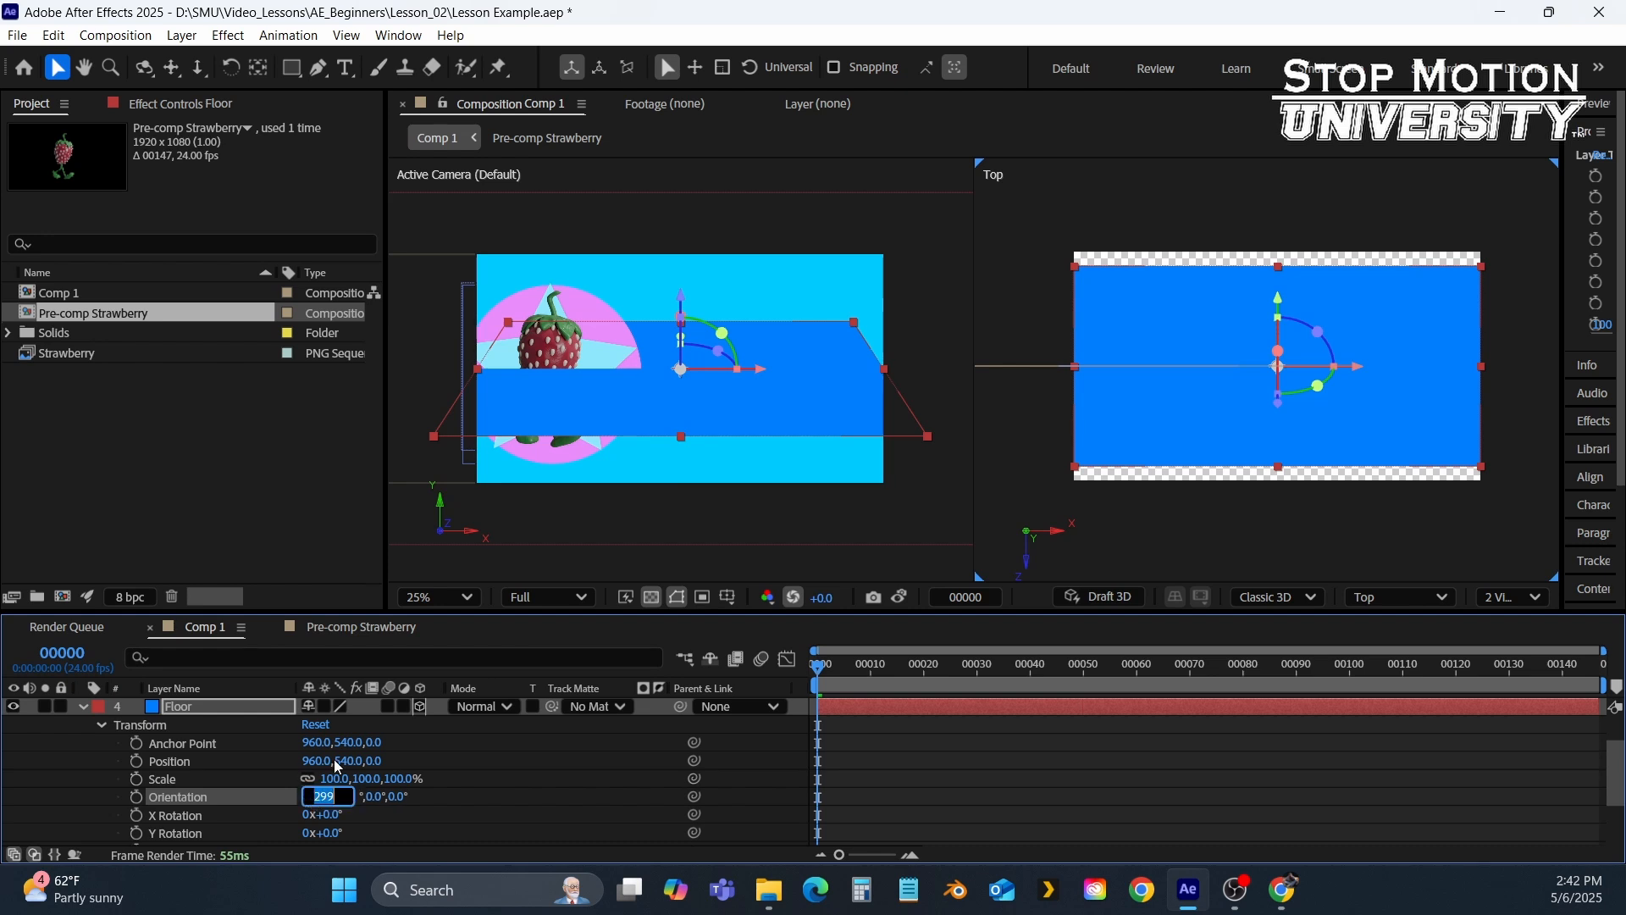
pyautogui.write('90')
pyautogui.press('Return')
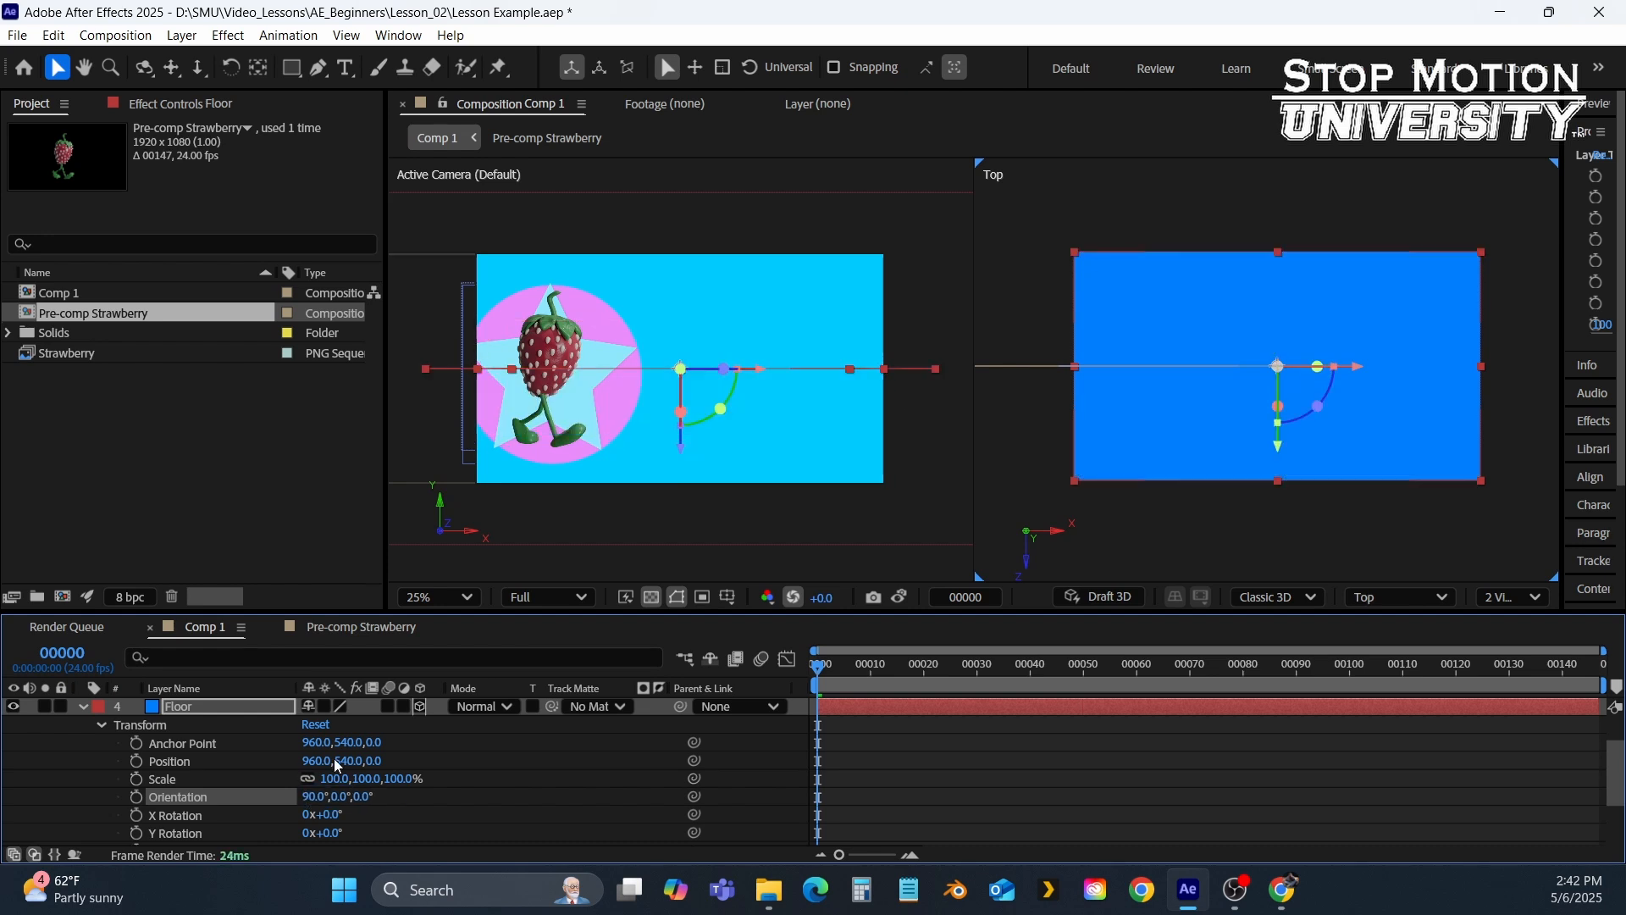
# Lower the Floor layer beneath the strawberry's feet to Y position 912 and scale it to 225%, checking it across the animation.
pyautogui.moveTo(683, 453); pyautogui.dragTo(666, 528)
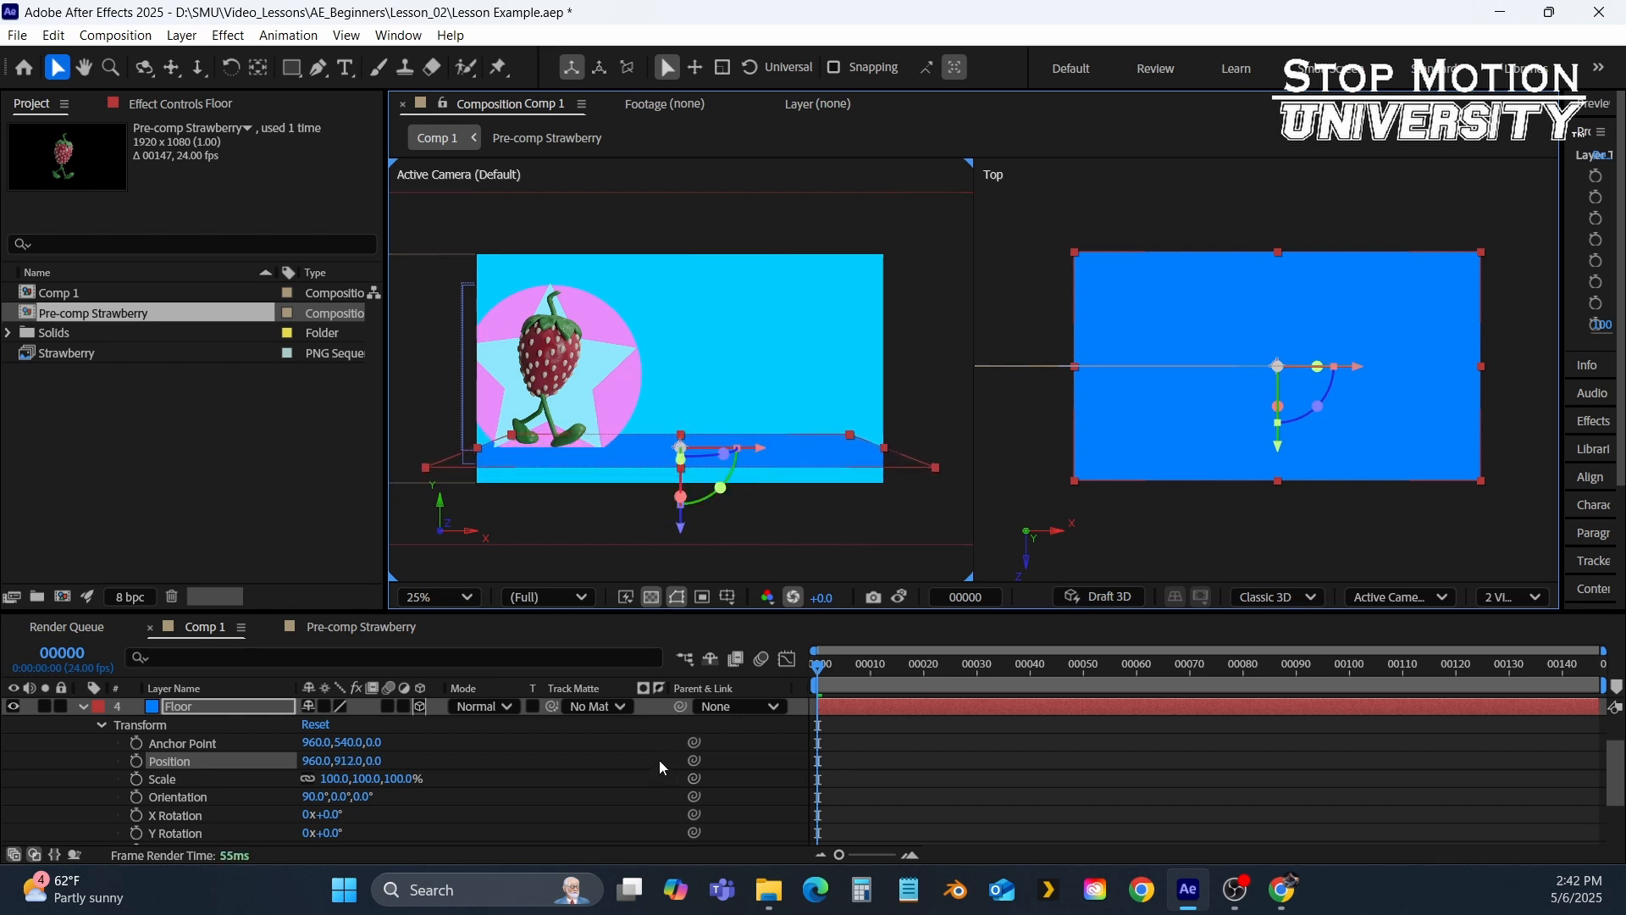
pyautogui.moveTo(337, 779); pyautogui.dragTo(454, 762)
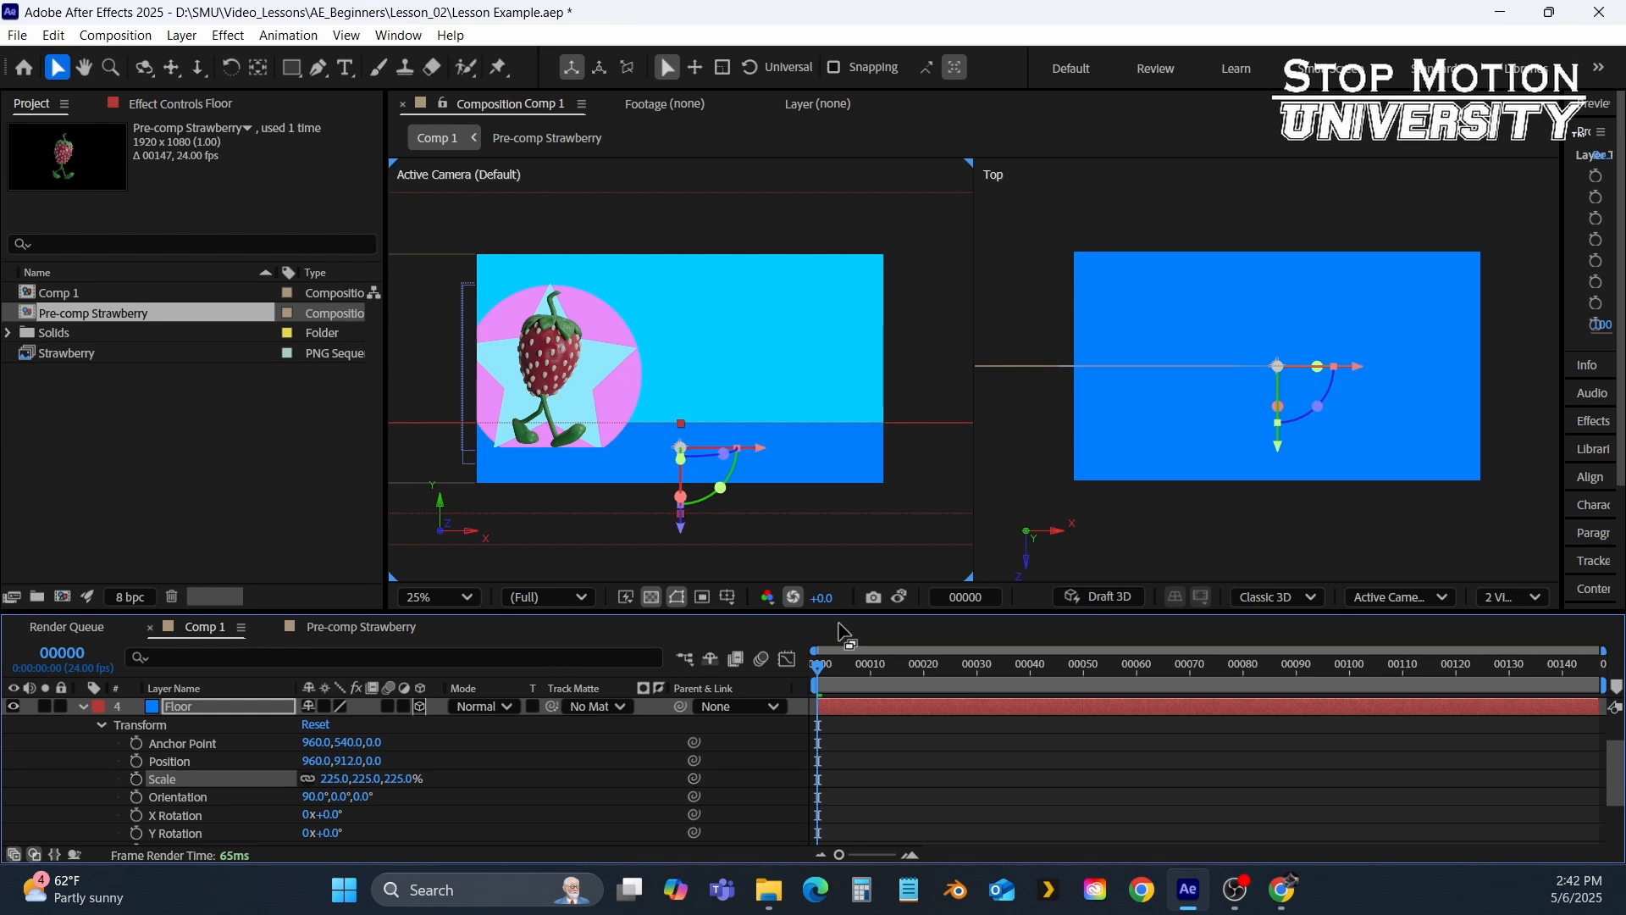
pyautogui.moveTo(820, 671); pyautogui.dragTo(1601, 671)
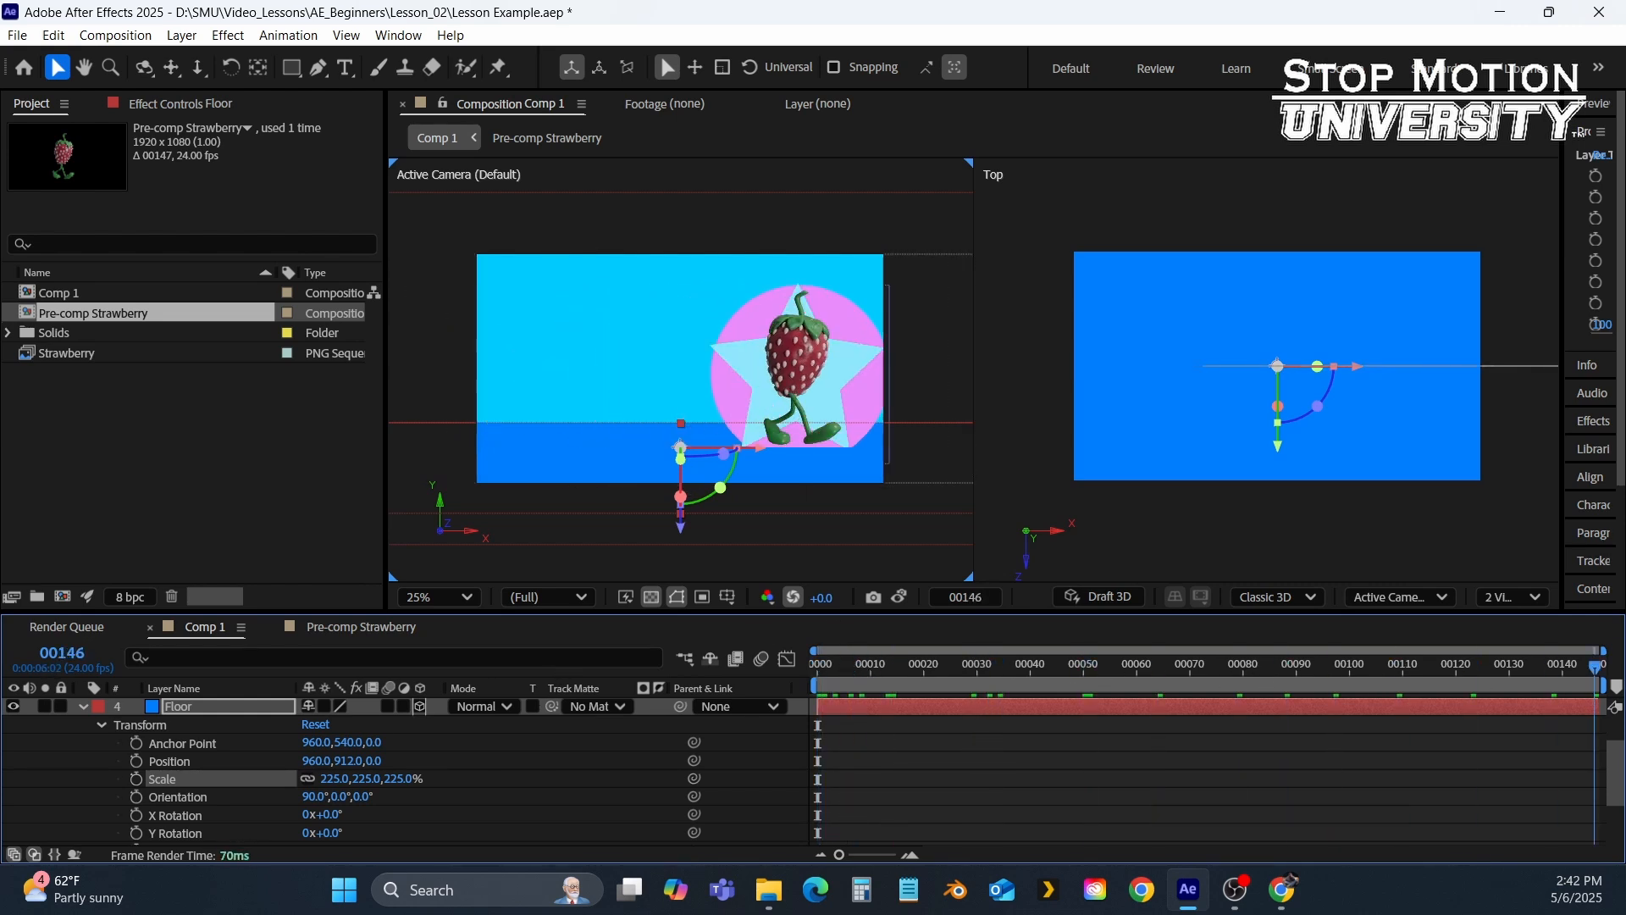
pyautogui.press('Home')
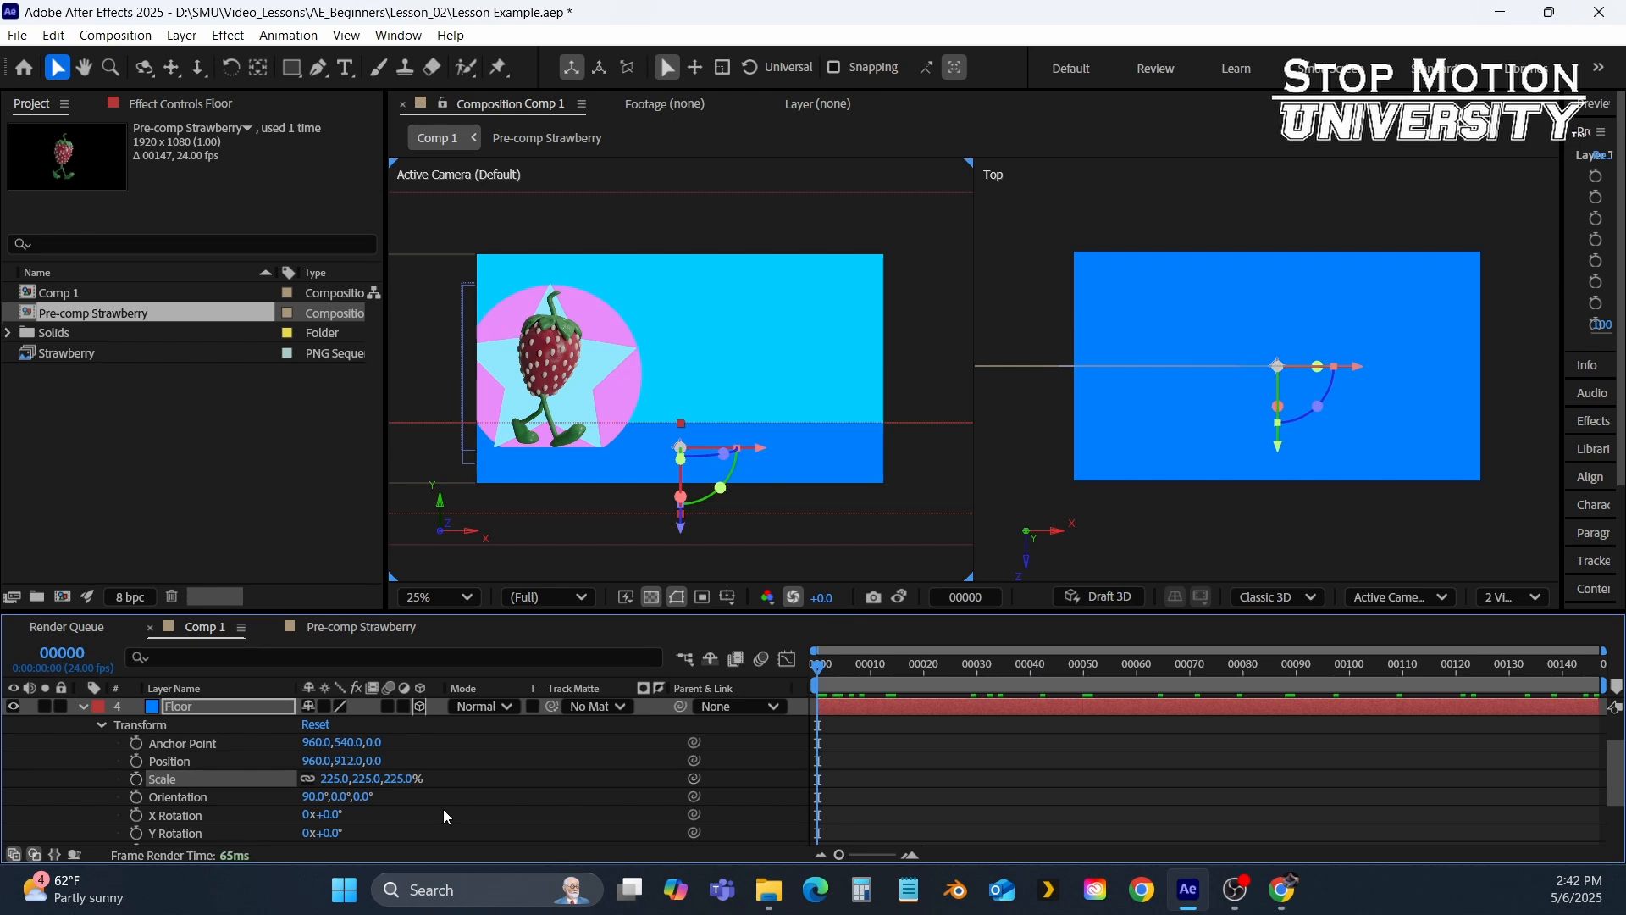
pyautogui.click(83, 707)
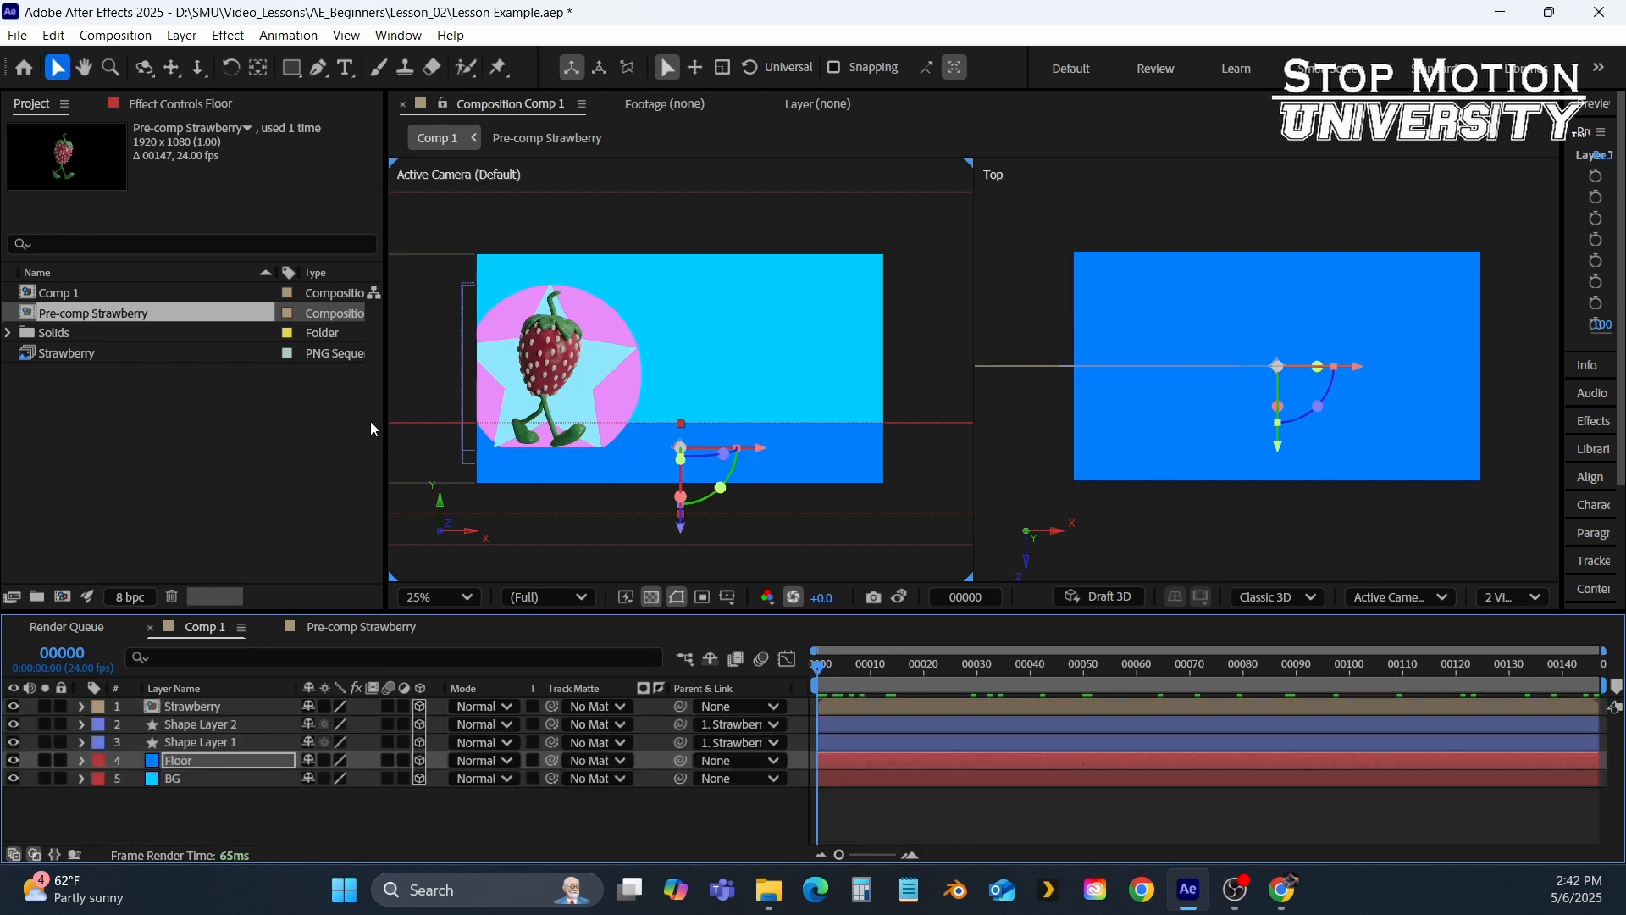
# Move Shape Layer 1 and Shape Layer 2 back behind the strawberry to about Z 164, and raise both about 102 px off the floor.
pyautogui.click(195, 742)
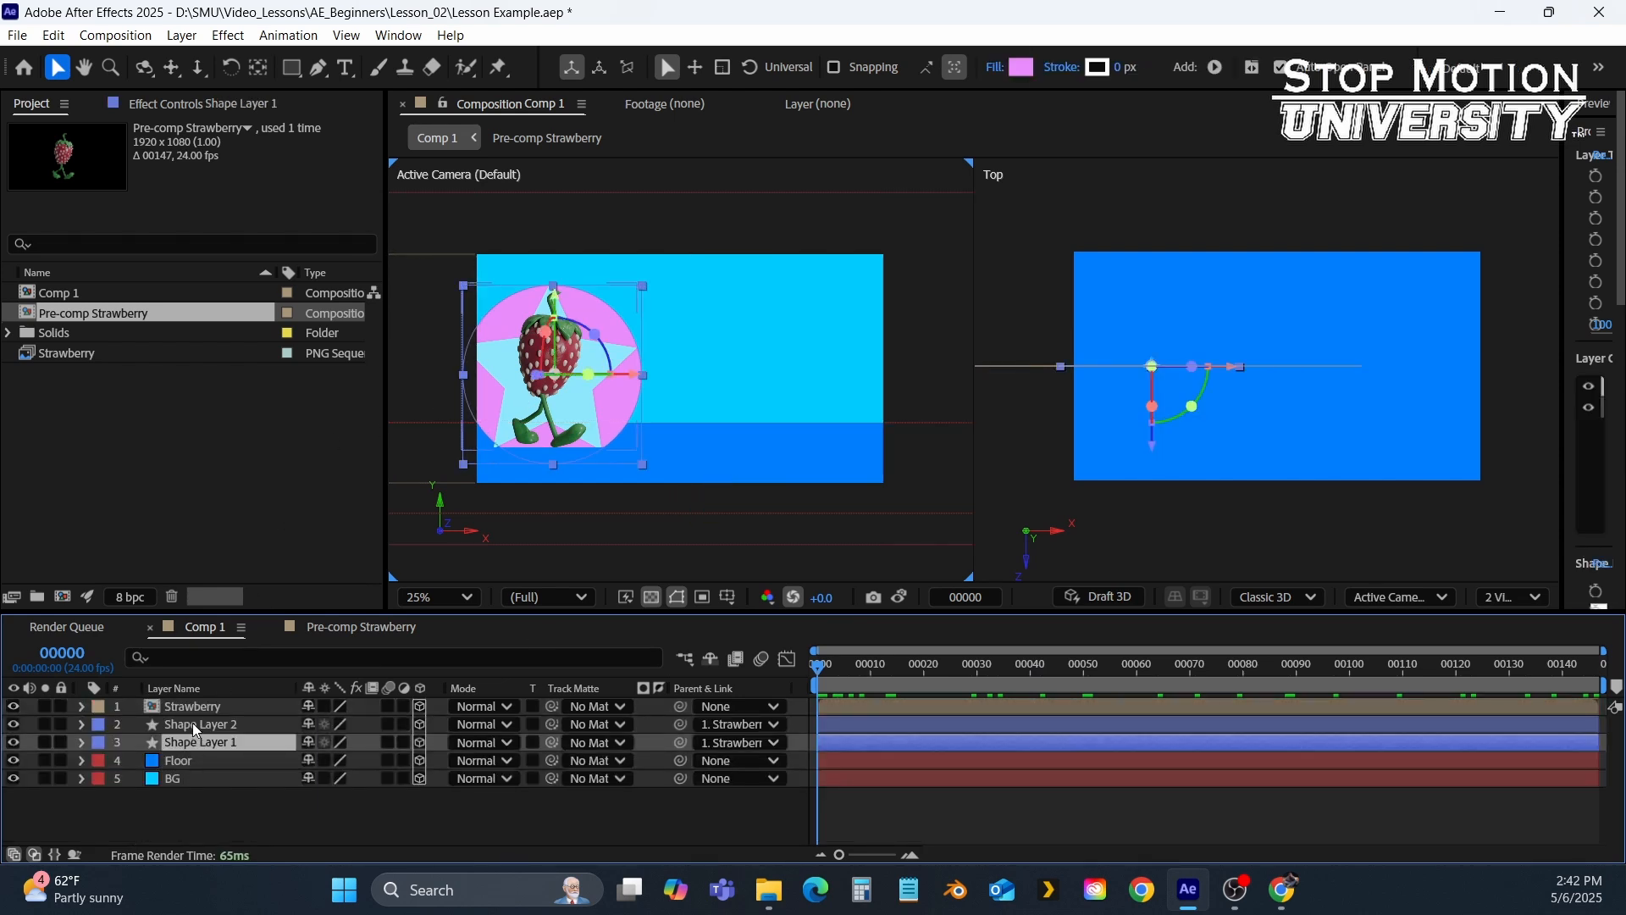
pyautogui.keyDown('shift'); pyautogui.click(192, 723); pyautogui.keyUp('shift')
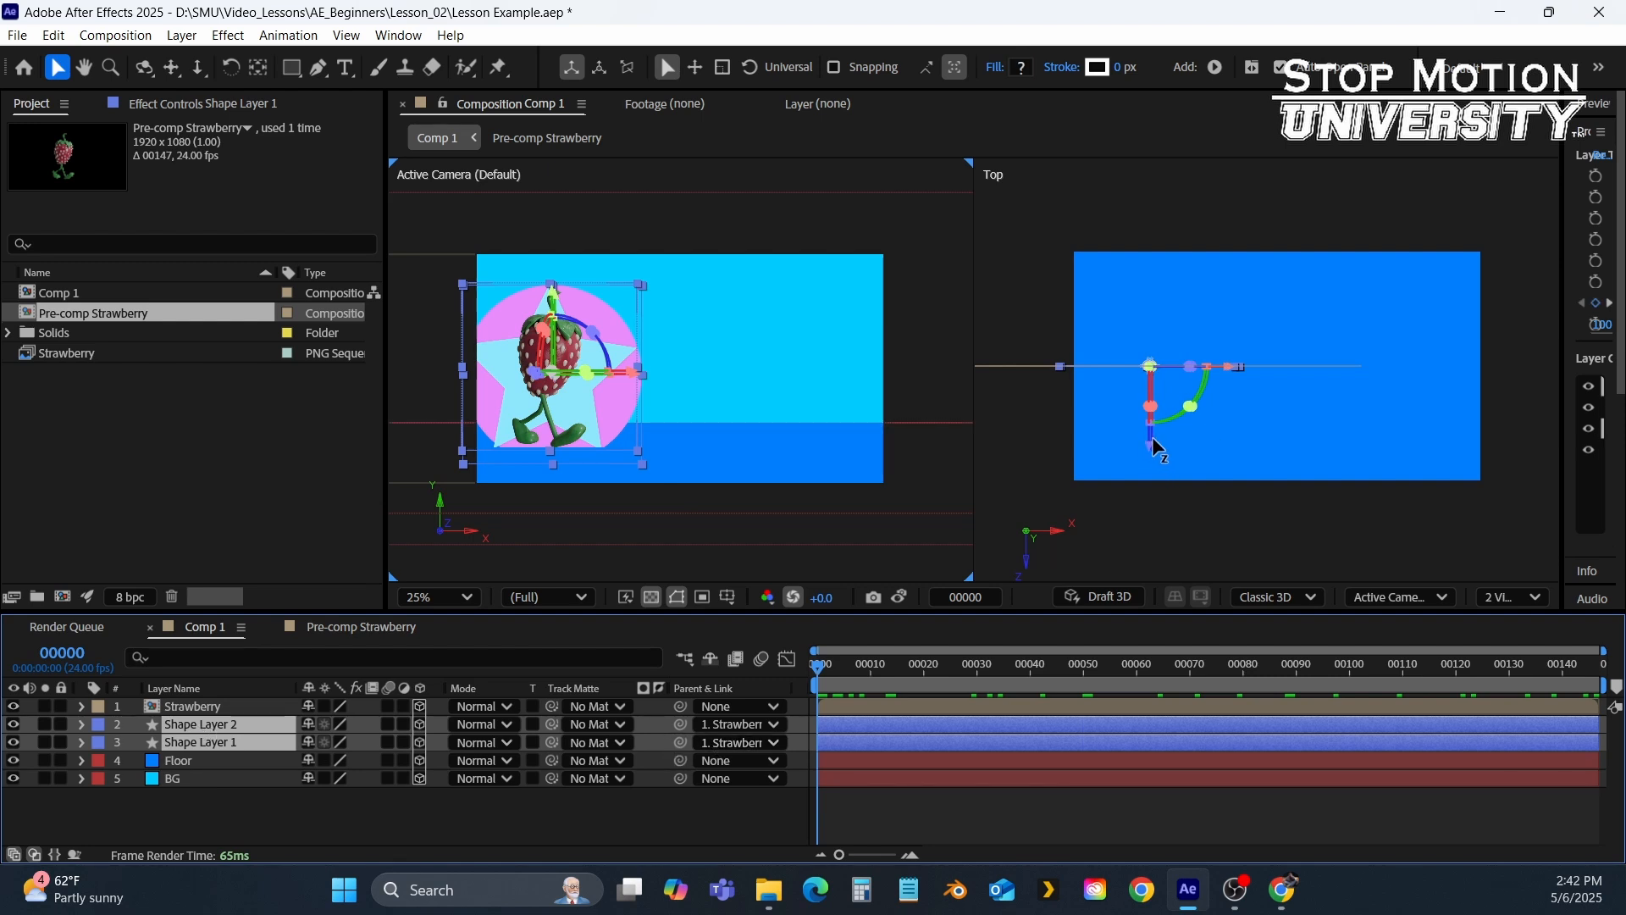
pyautogui.moveTo(1147, 440); pyautogui.dragTo(1141, 407)
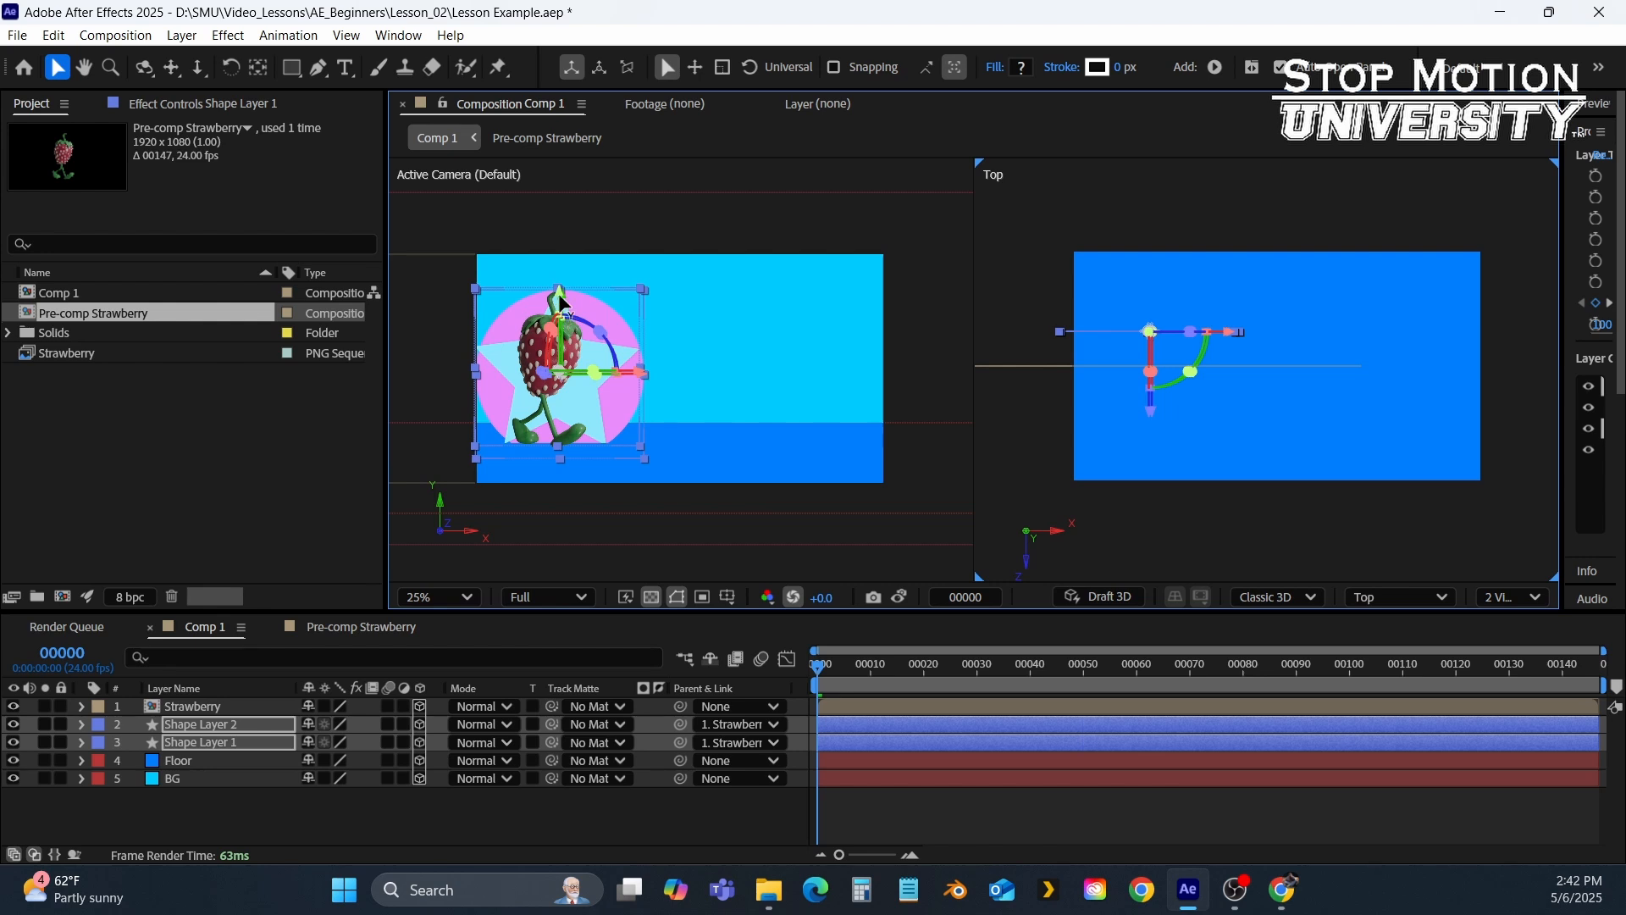
pyautogui.moveTo(560, 298); pyautogui.dragTo(567, 271)
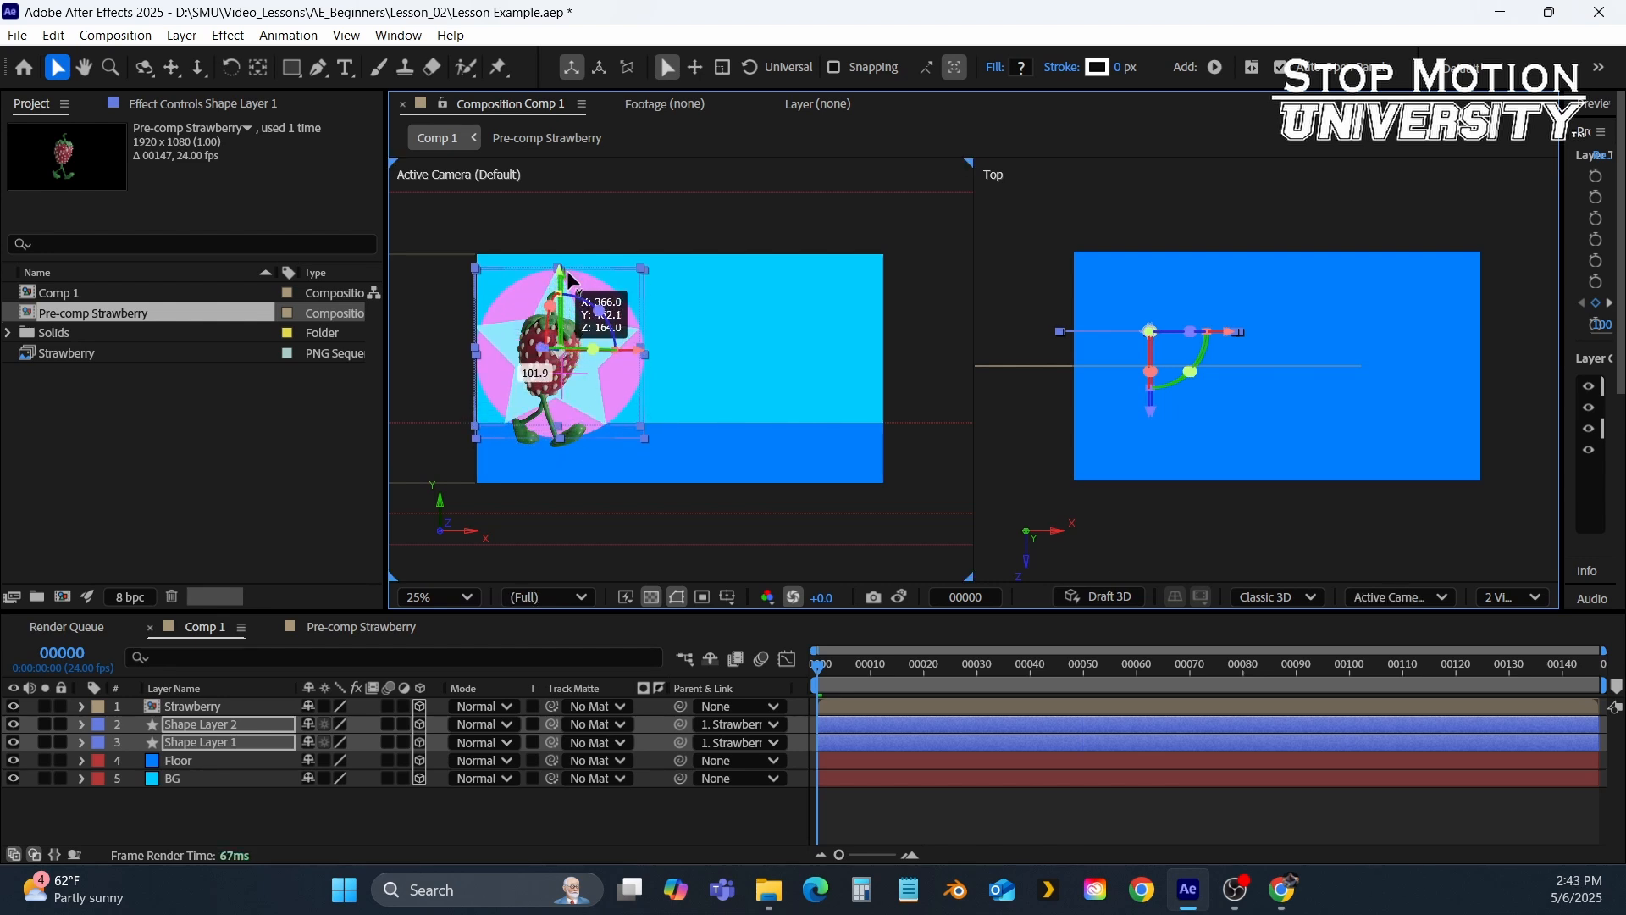
pyautogui.moveTo(843, 682); pyautogui.dragTo(517, 789)
pyautogui.click(397, 825)
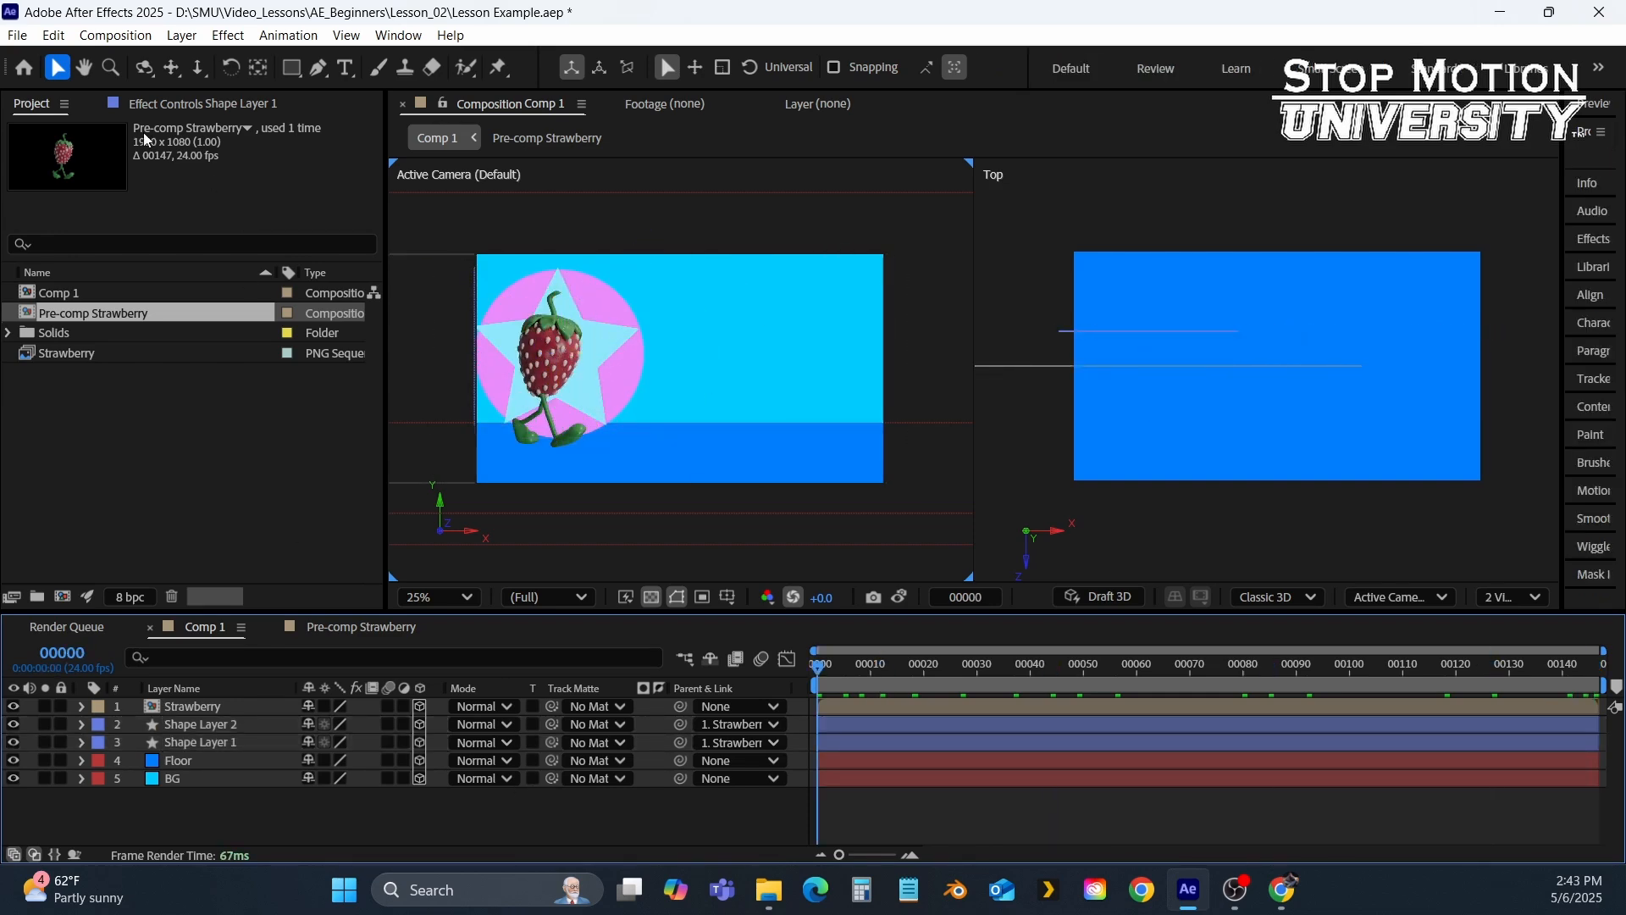
# Add a two-node camera with the 50mm preset to the composition.
pyautogui.click(118, 38)
pyautogui.moveTo(181, 35)
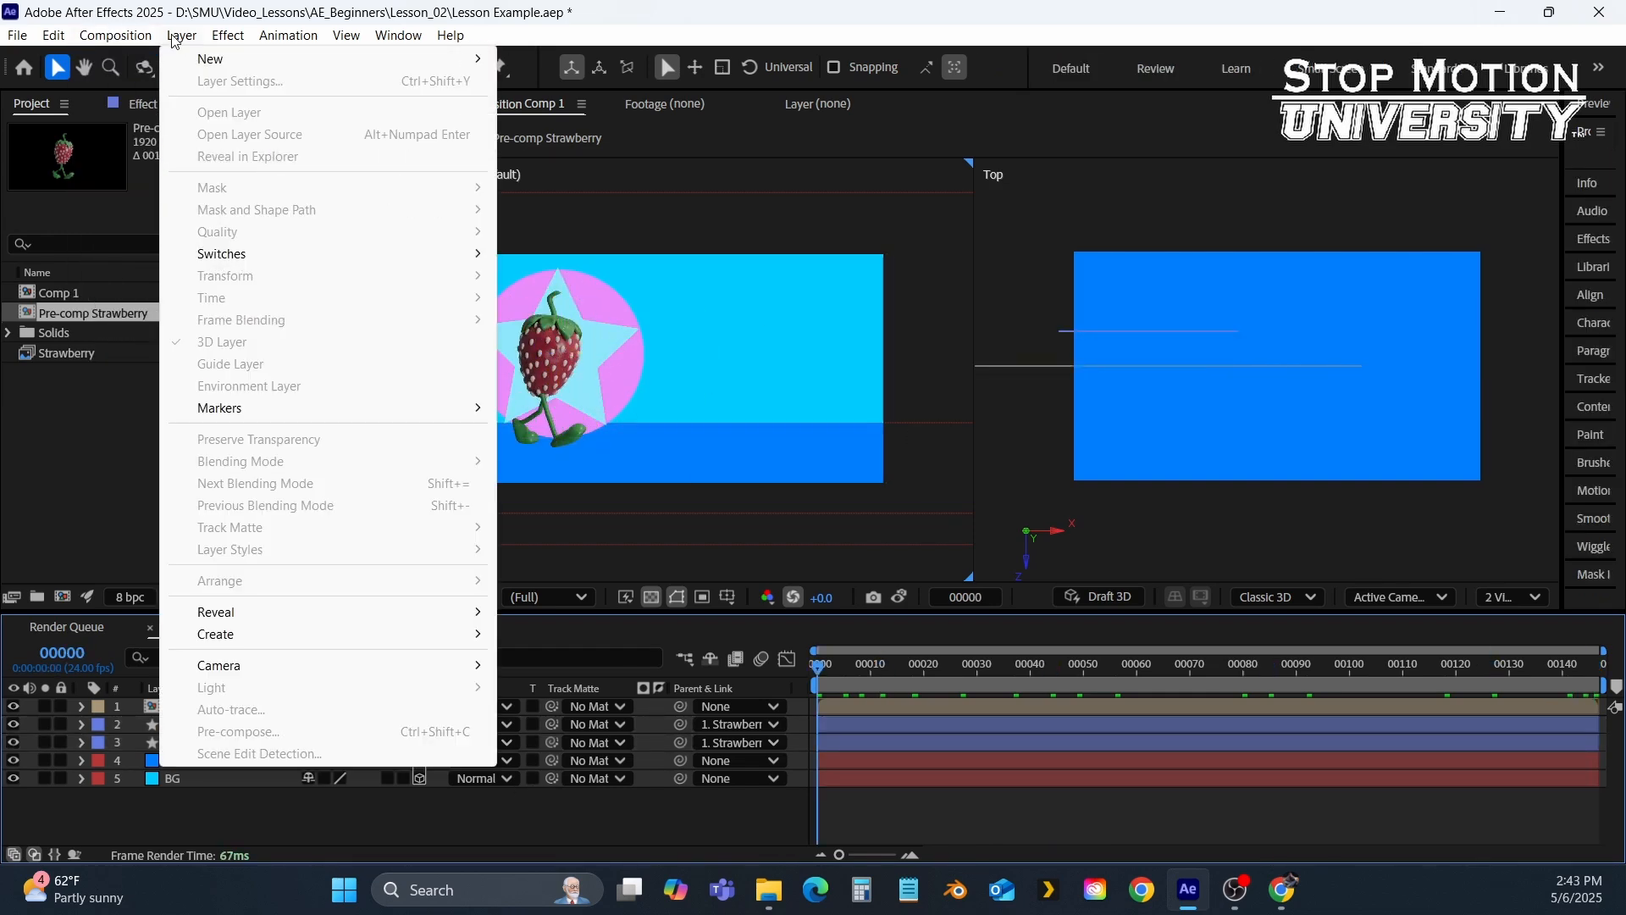
pyautogui.moveTo(306, 68)
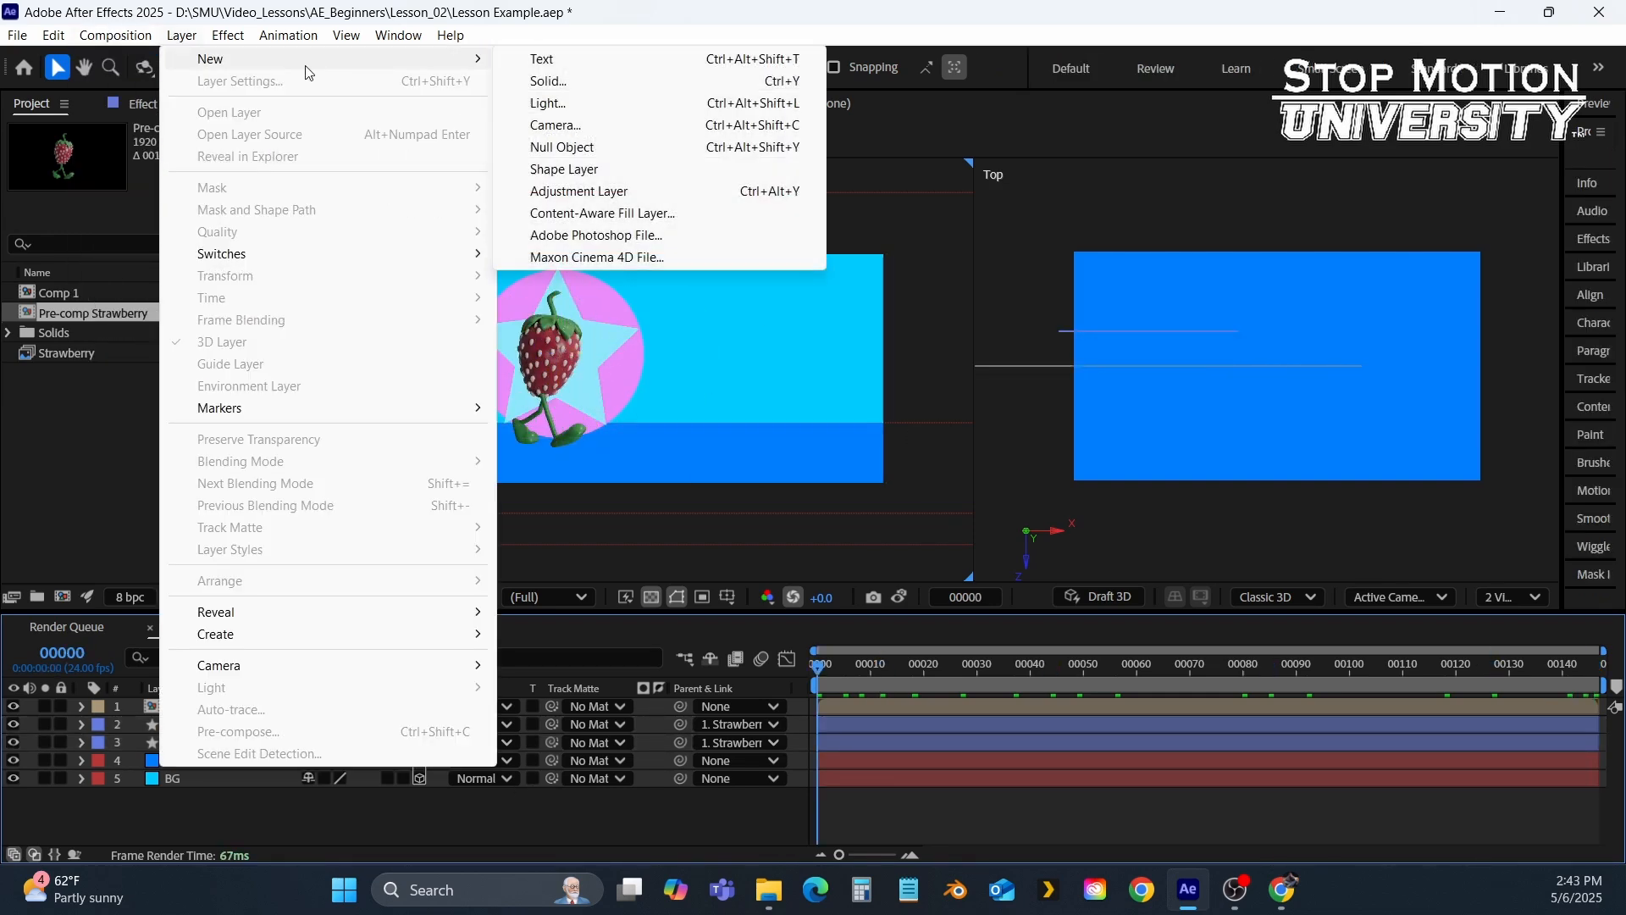
pyautogui.click(581, 126)
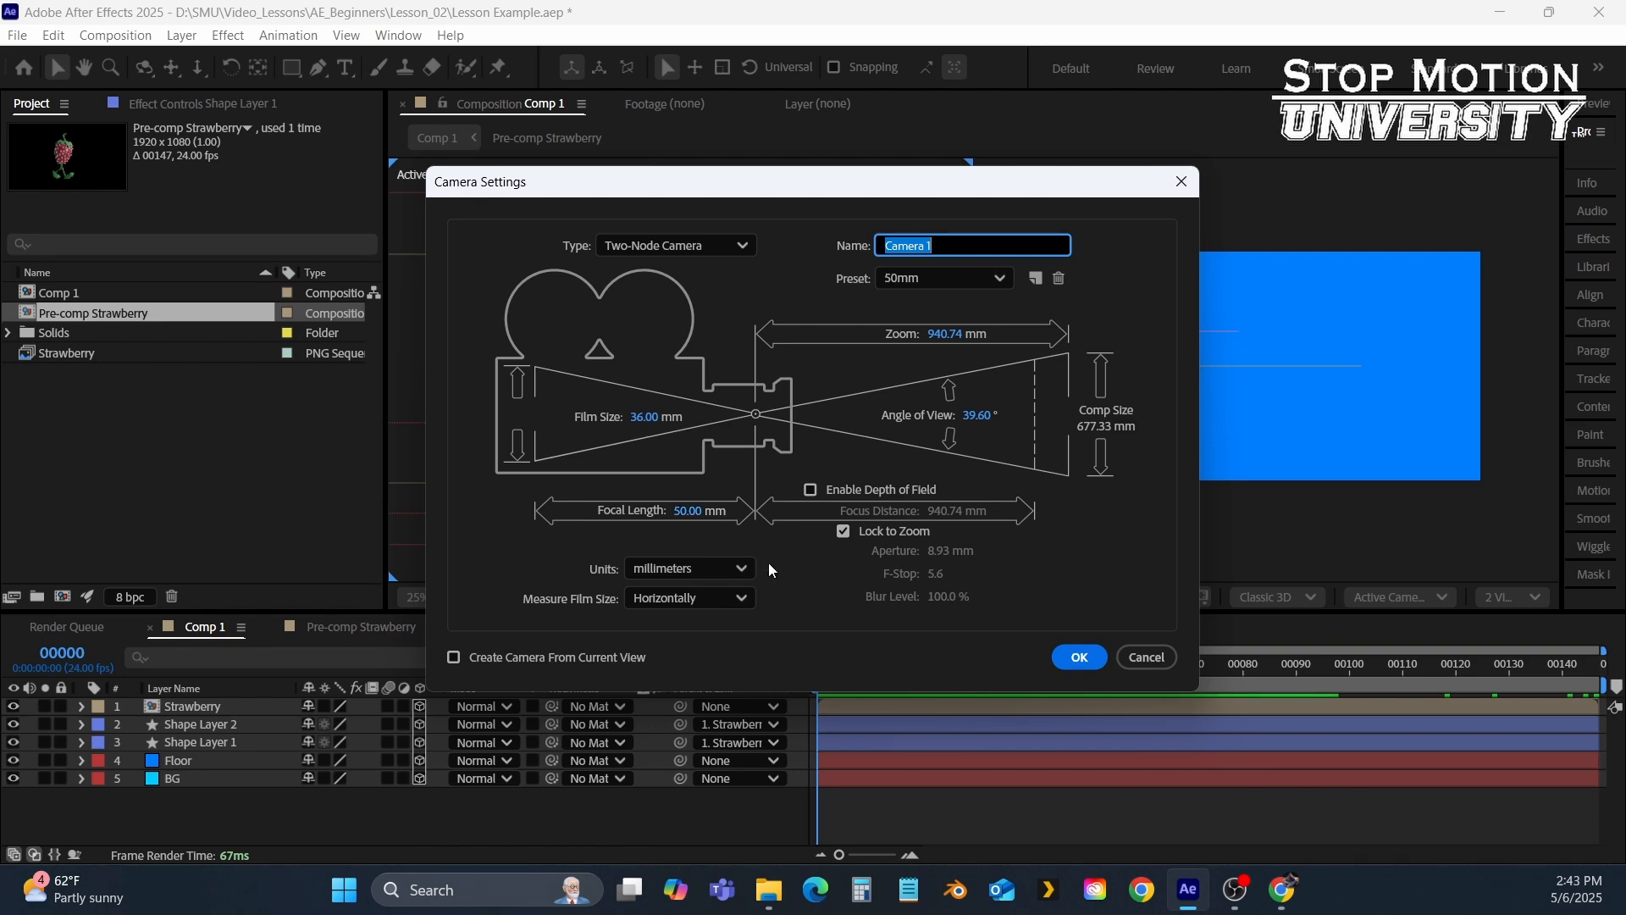
pyautogui.click(1079, 659)
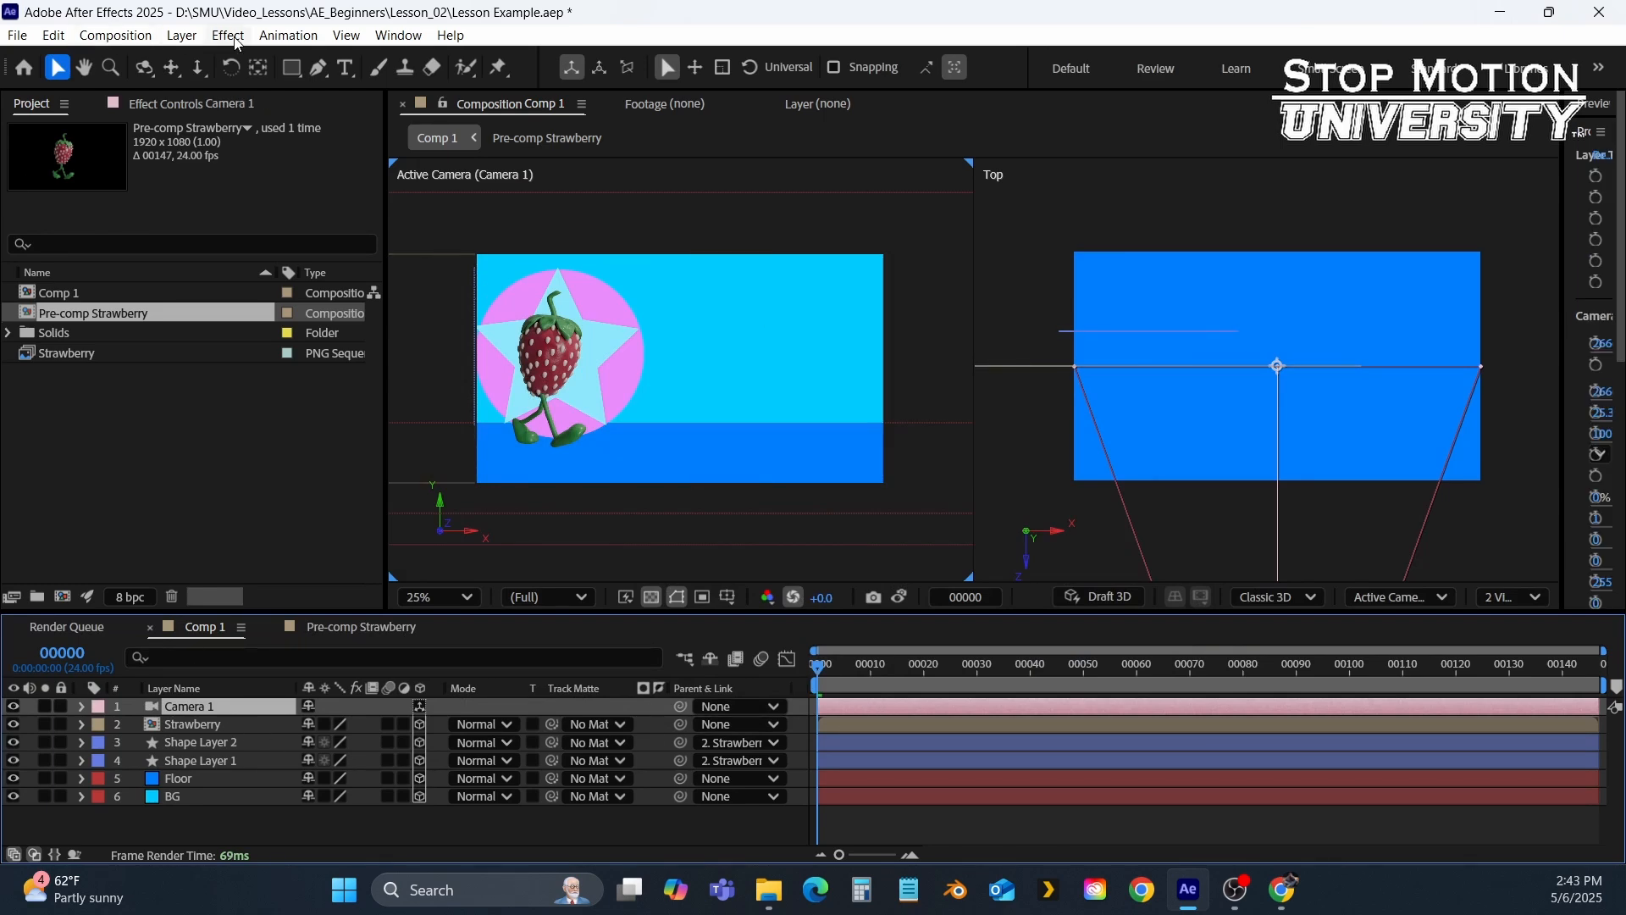
# Add a white spot light with 100% intensity, 90° cone angle and 50% feather, and pull it away from the strawberry towards the camera.
pyautogui.click(175, 38)
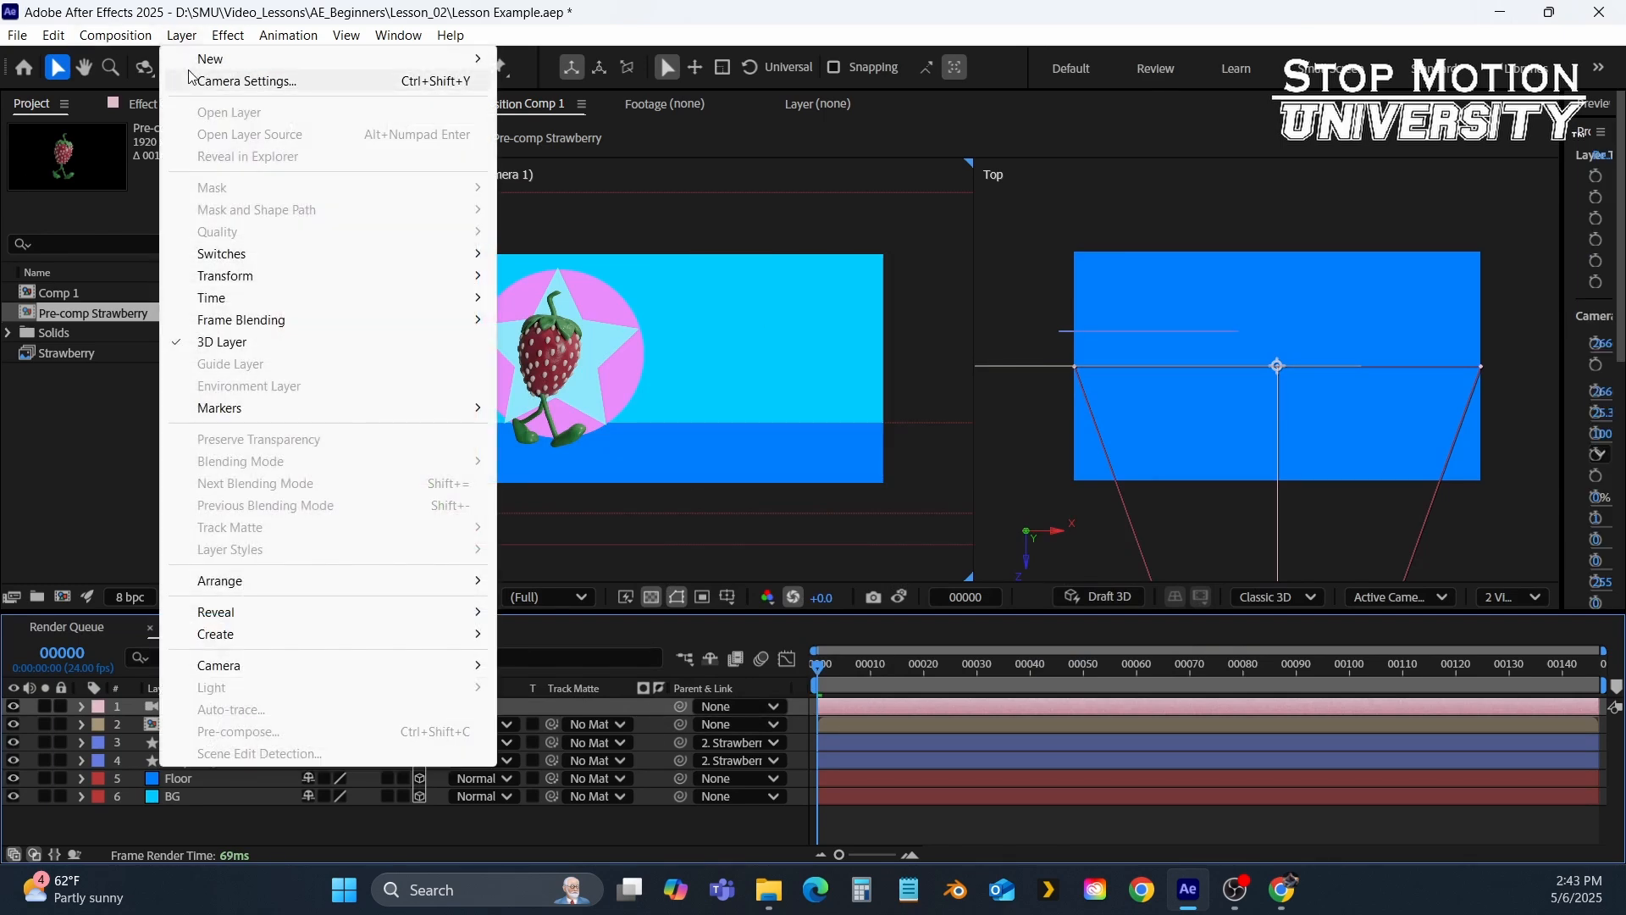
pyautogui.moveTo(212, 58)
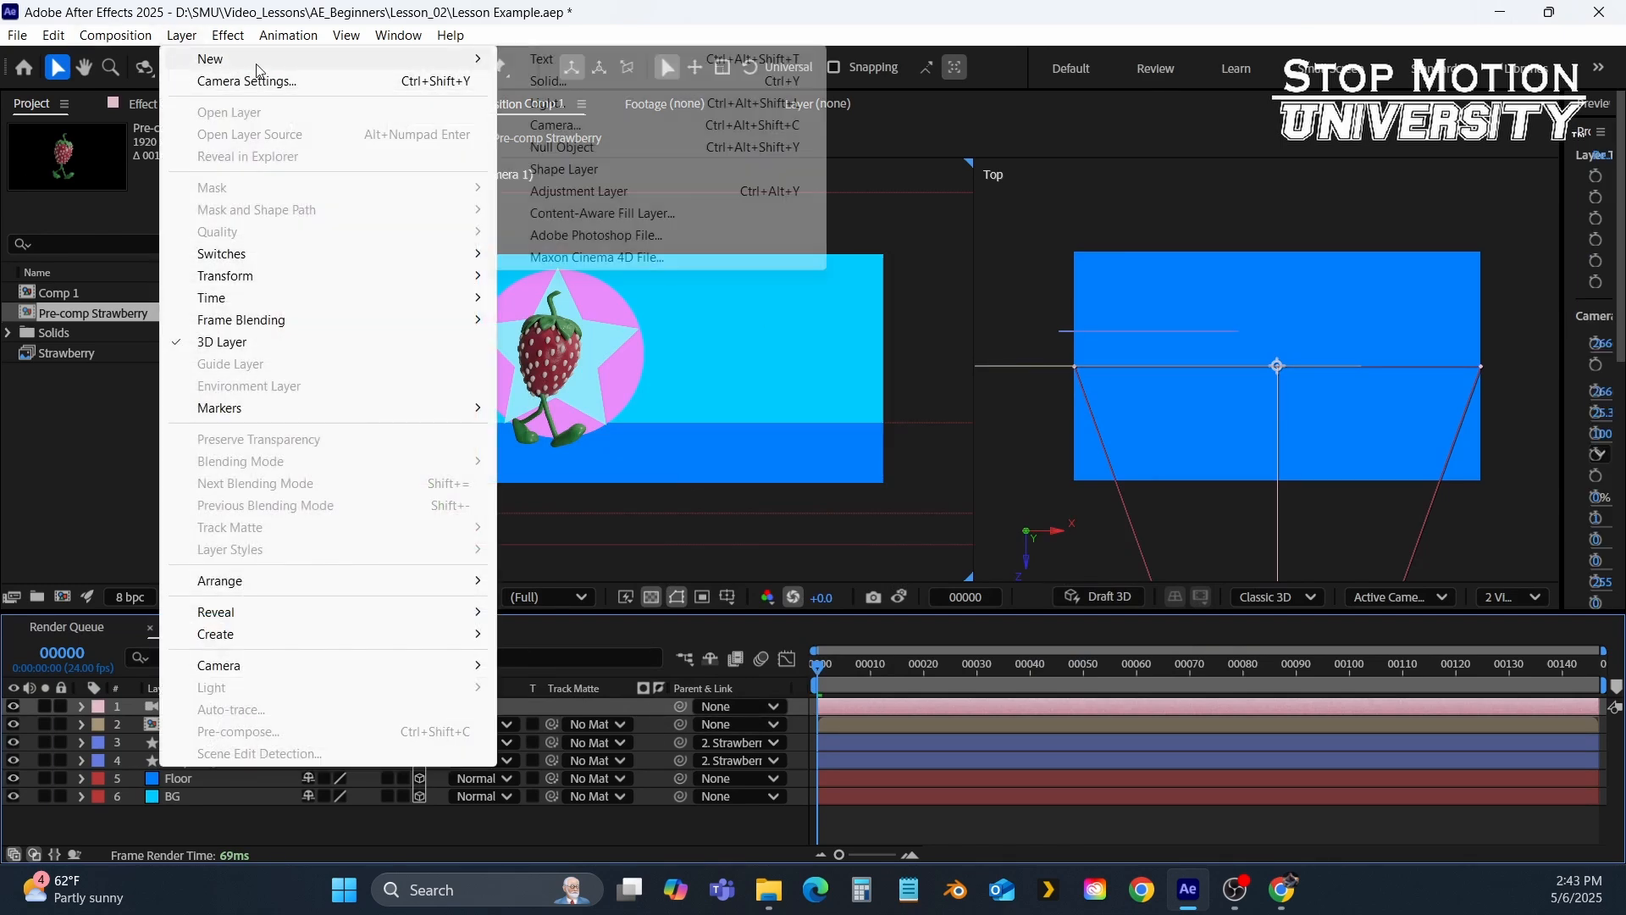
pyautogui.click(581, 127)
pyautogui.hotkey('ctrl', 'alt', 'shift', 'l')
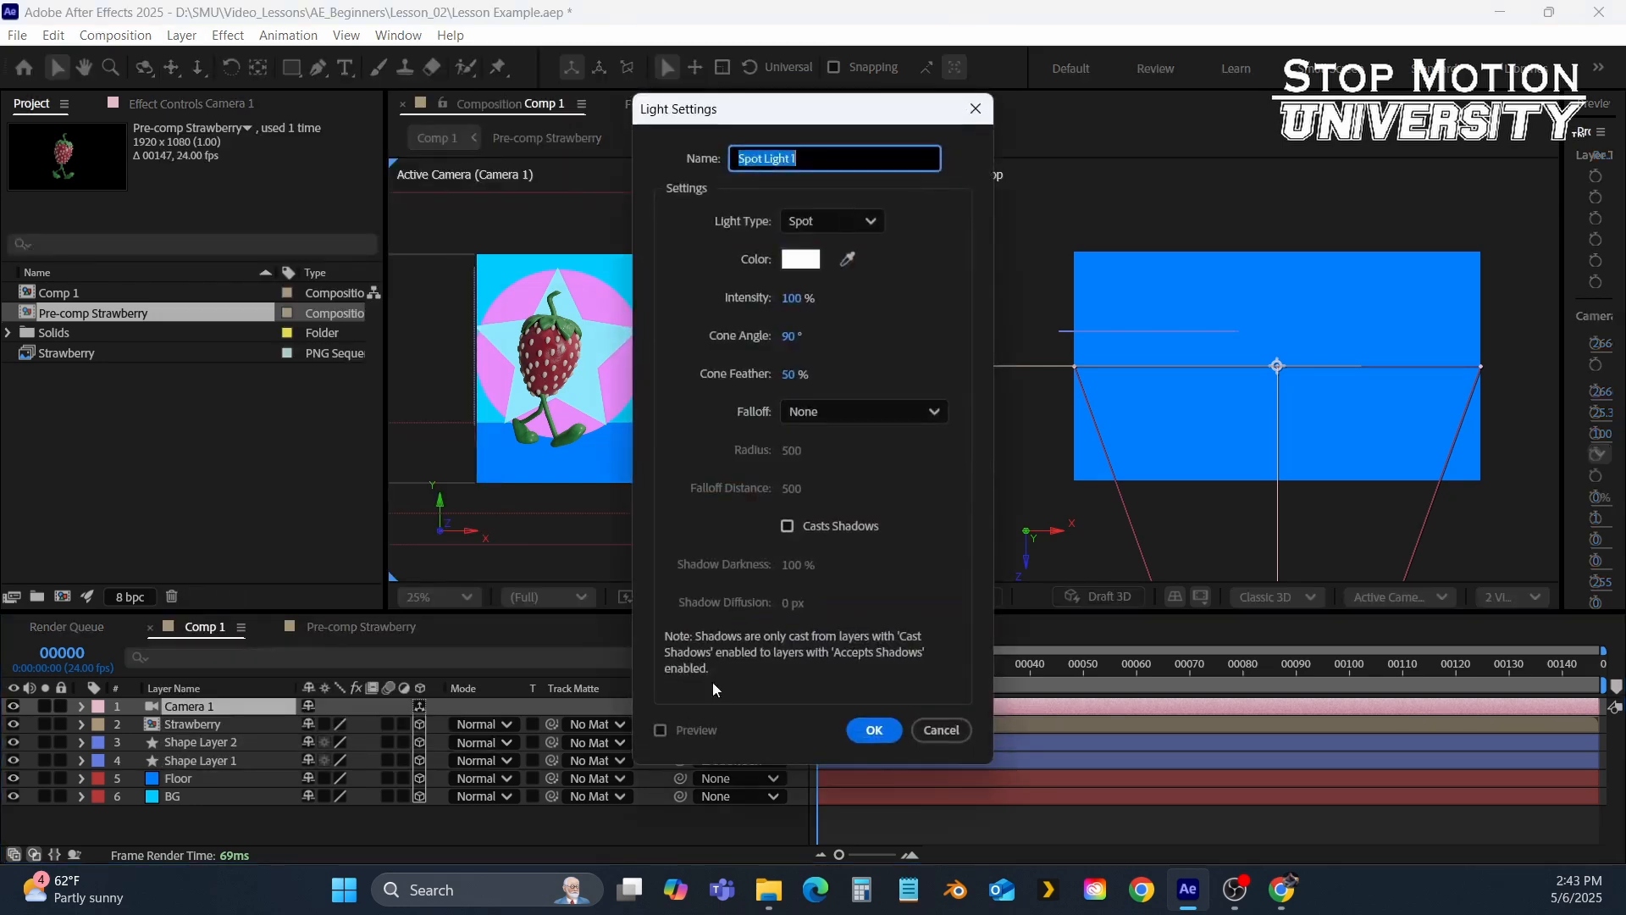
pyautogui.click(874, 732)
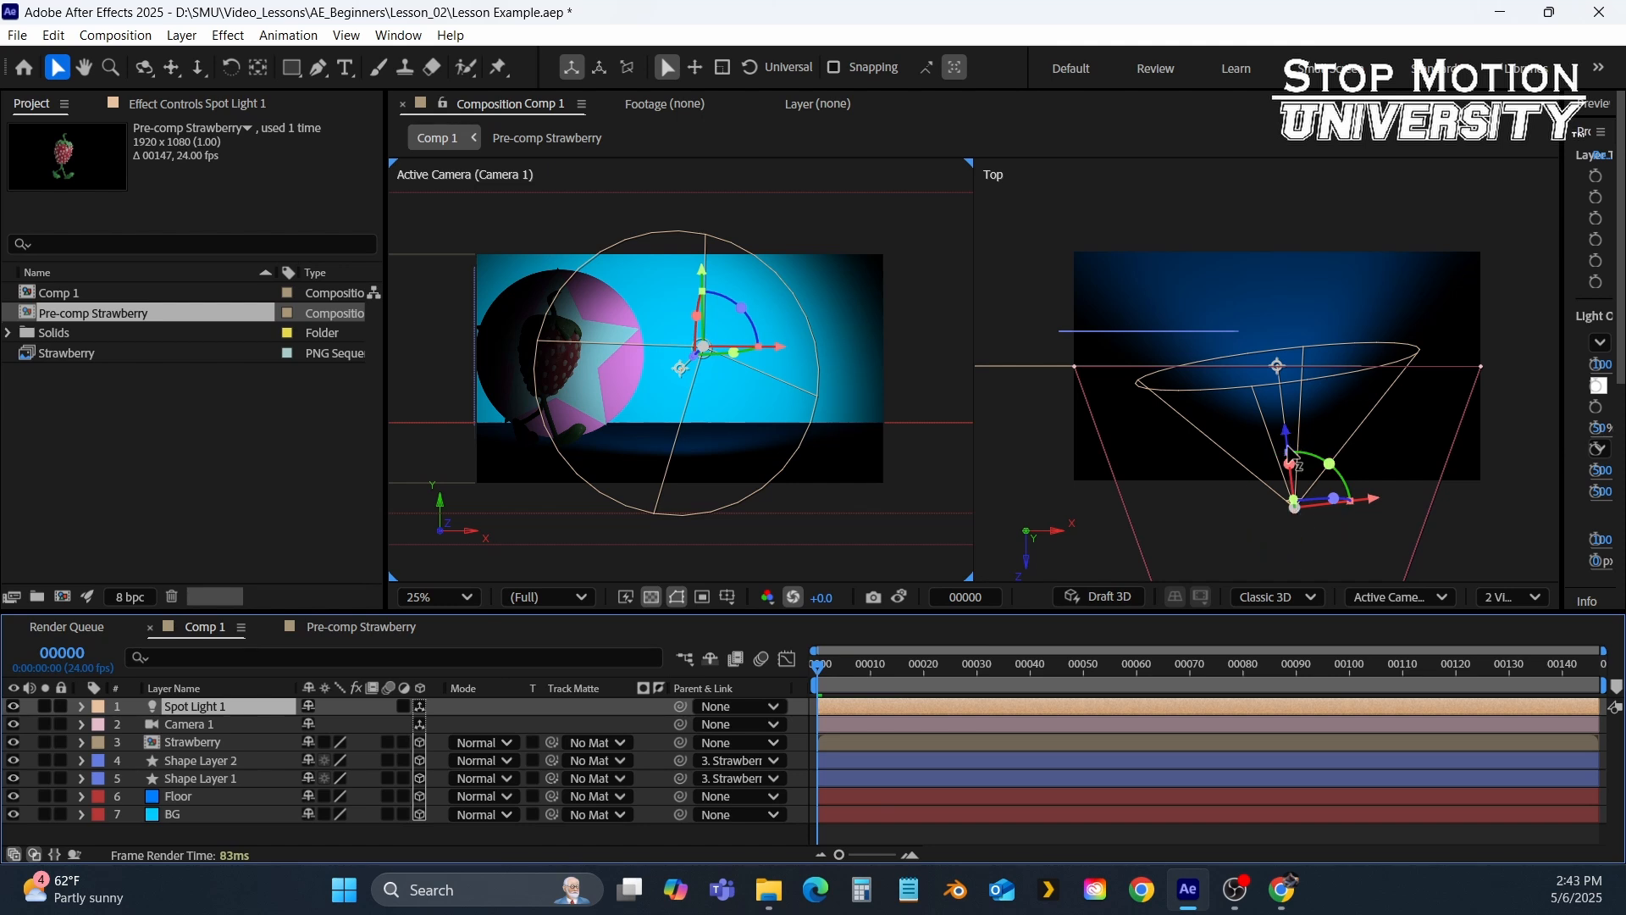
pyautogui.moveTo(1294, 459); pyautogui.dragTo(1349, 576)
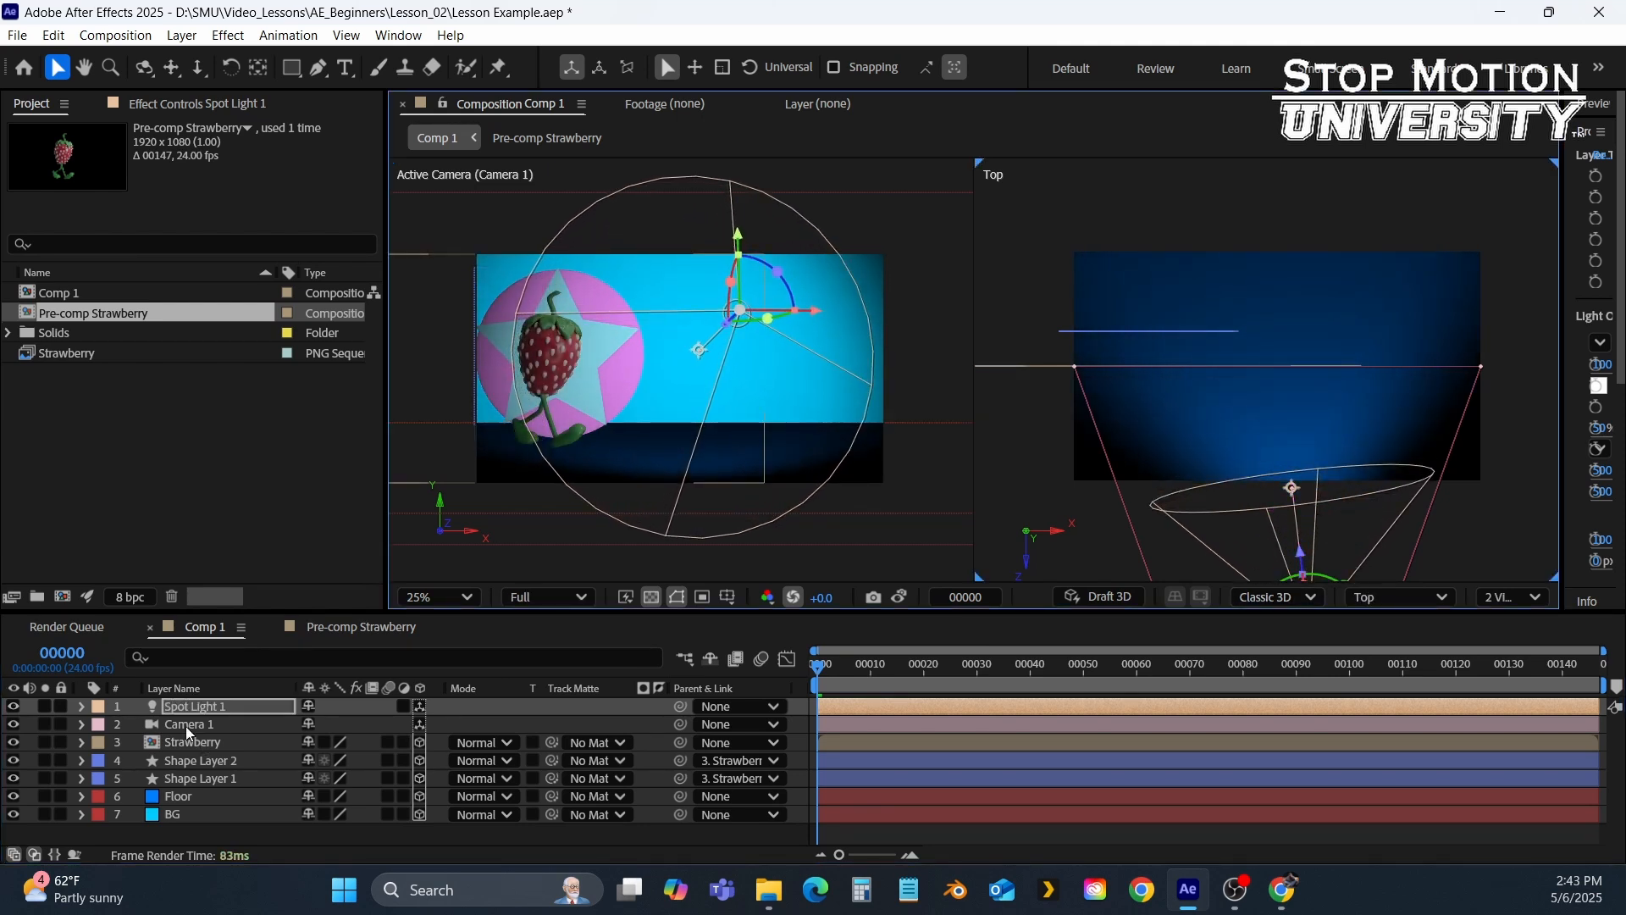
# Set the spot light's Shadow Diffusion to about 34 pixels in its light options.
pyautogui.click(79, 706)
pyautogui.click(99, 743)
pyautogui.scroll(-5, 207, 820)
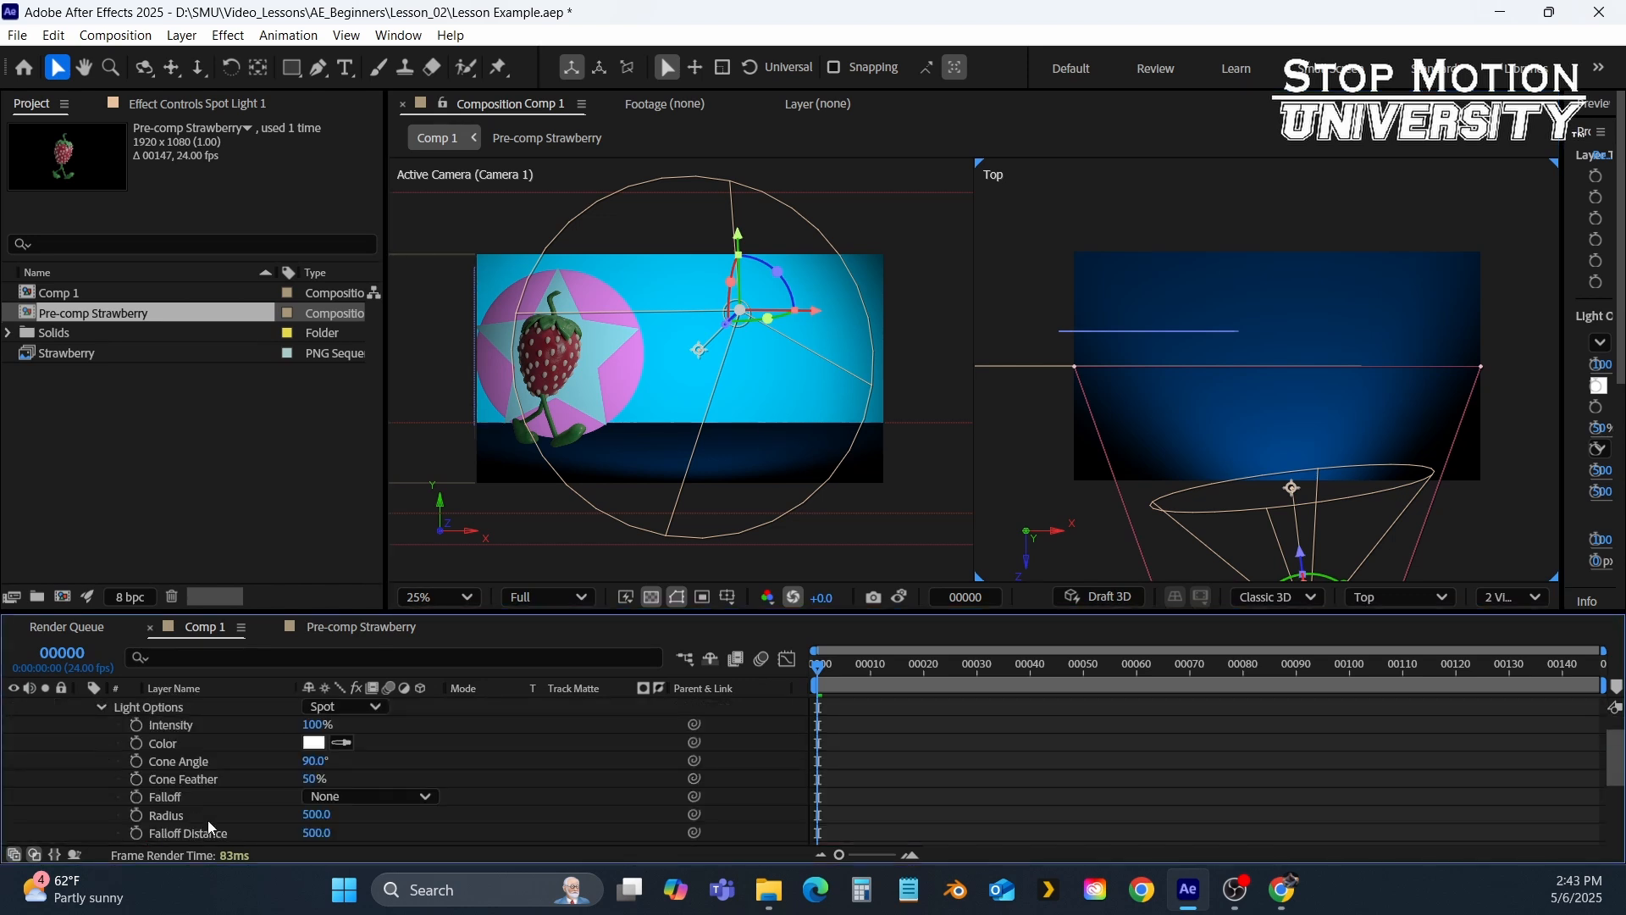
pyautogui.scroll(5, 206, 820)
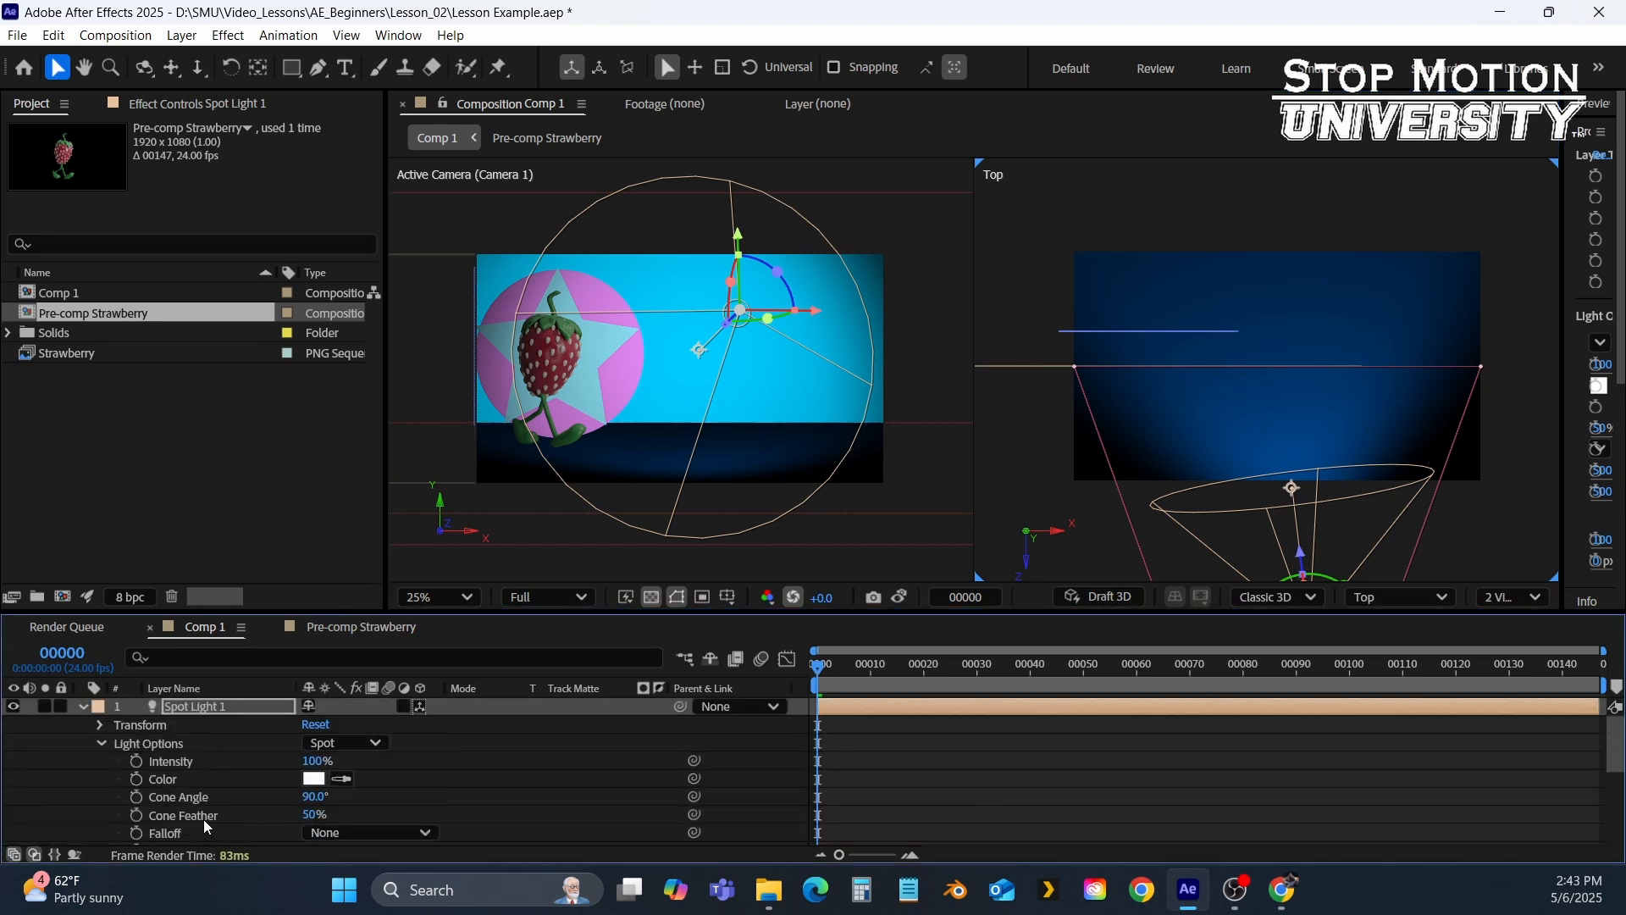
pyautogui.scroll(-3, 231, 776)
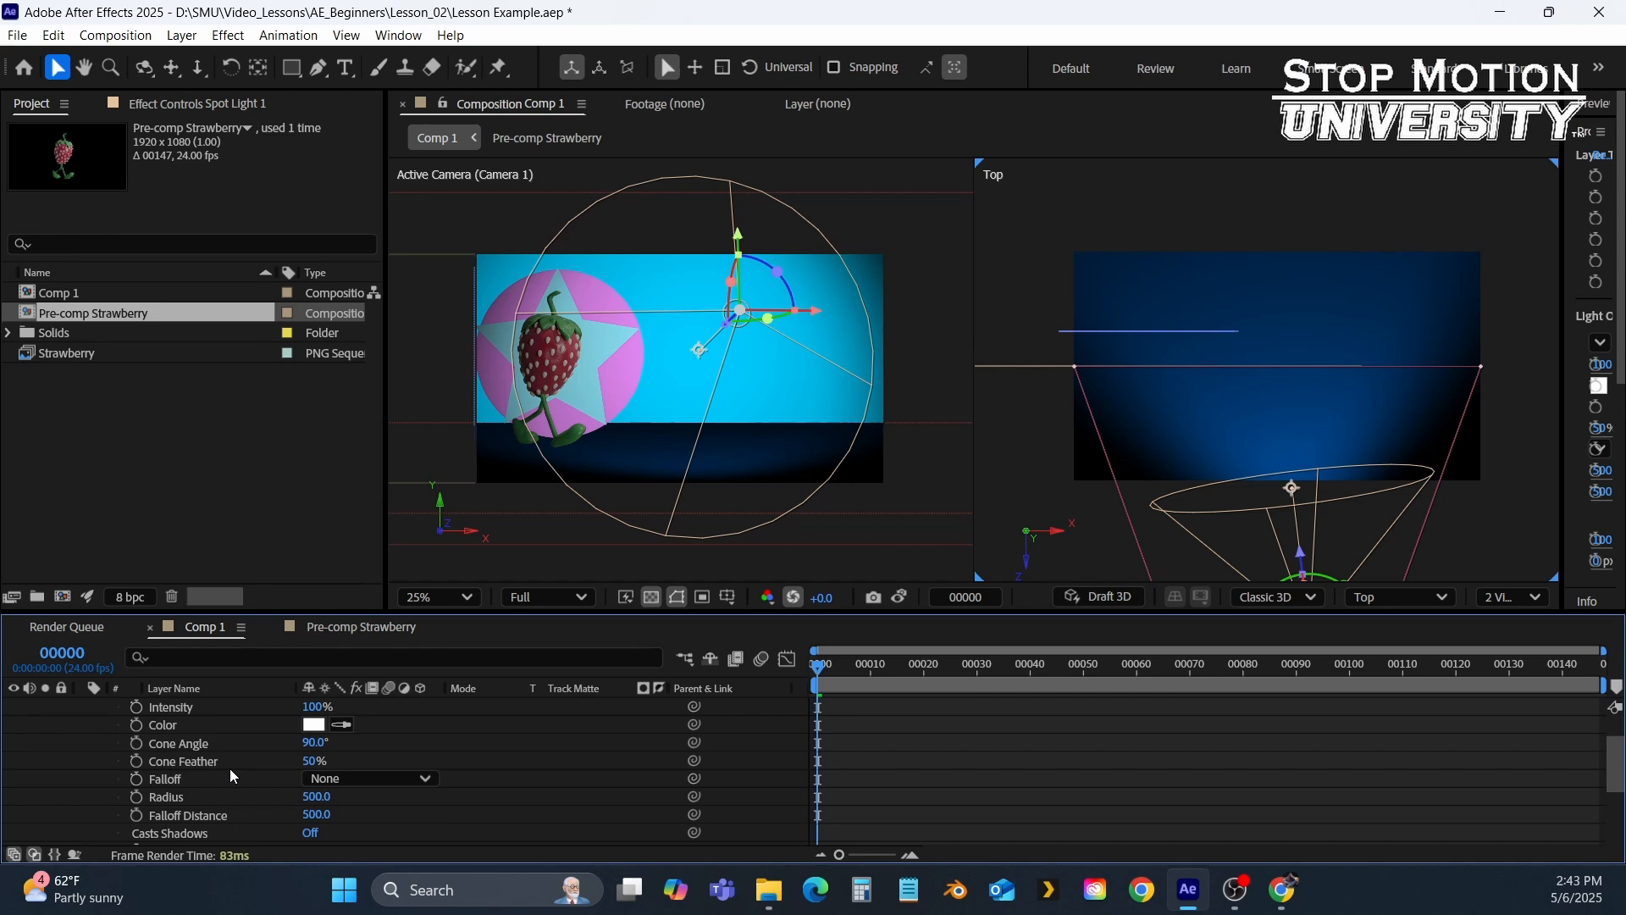
pyautogui.scroll(-3, 258, 794)
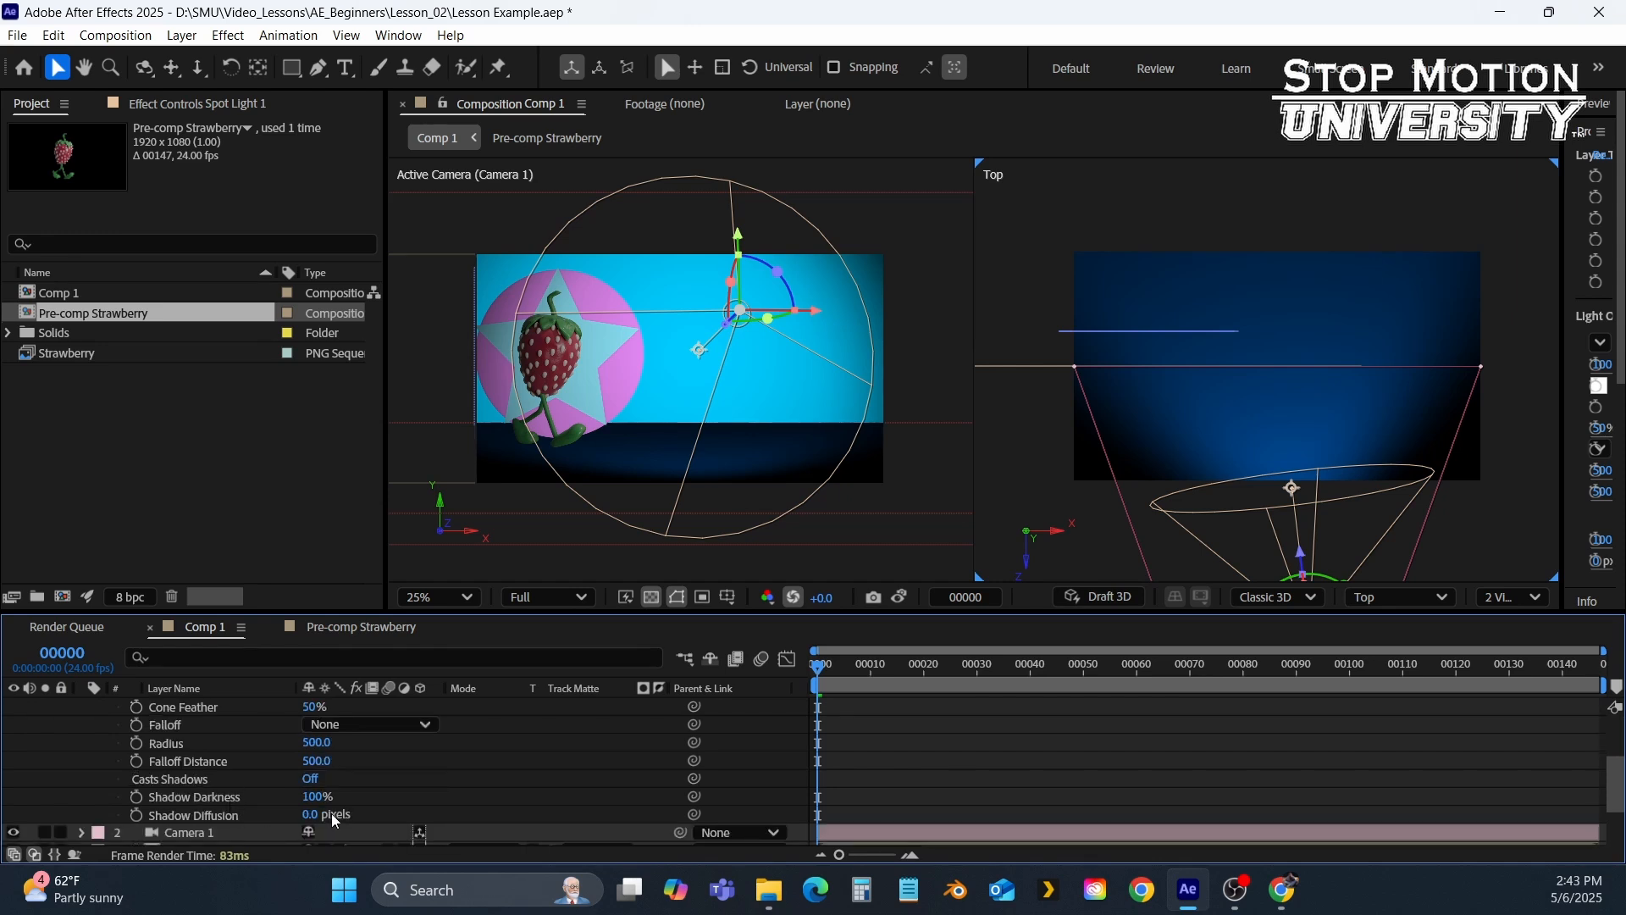
pyautogui.moveTo(312, 814); pyautogui.dragTo(339, 814)
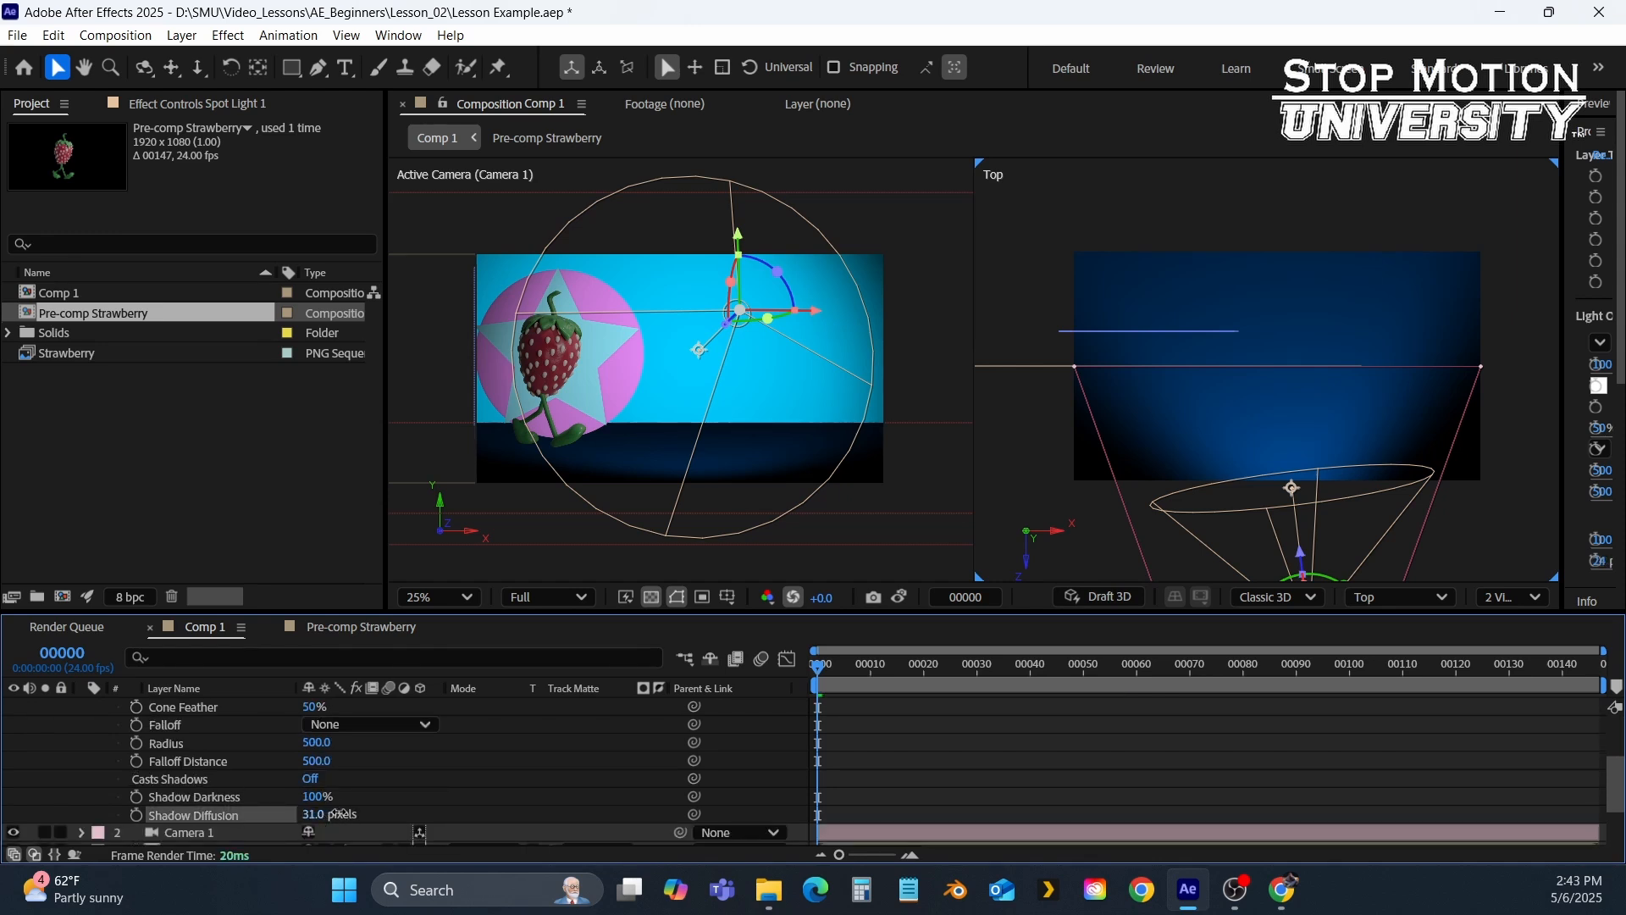
pyautogui.scroll(6, 176, 765)
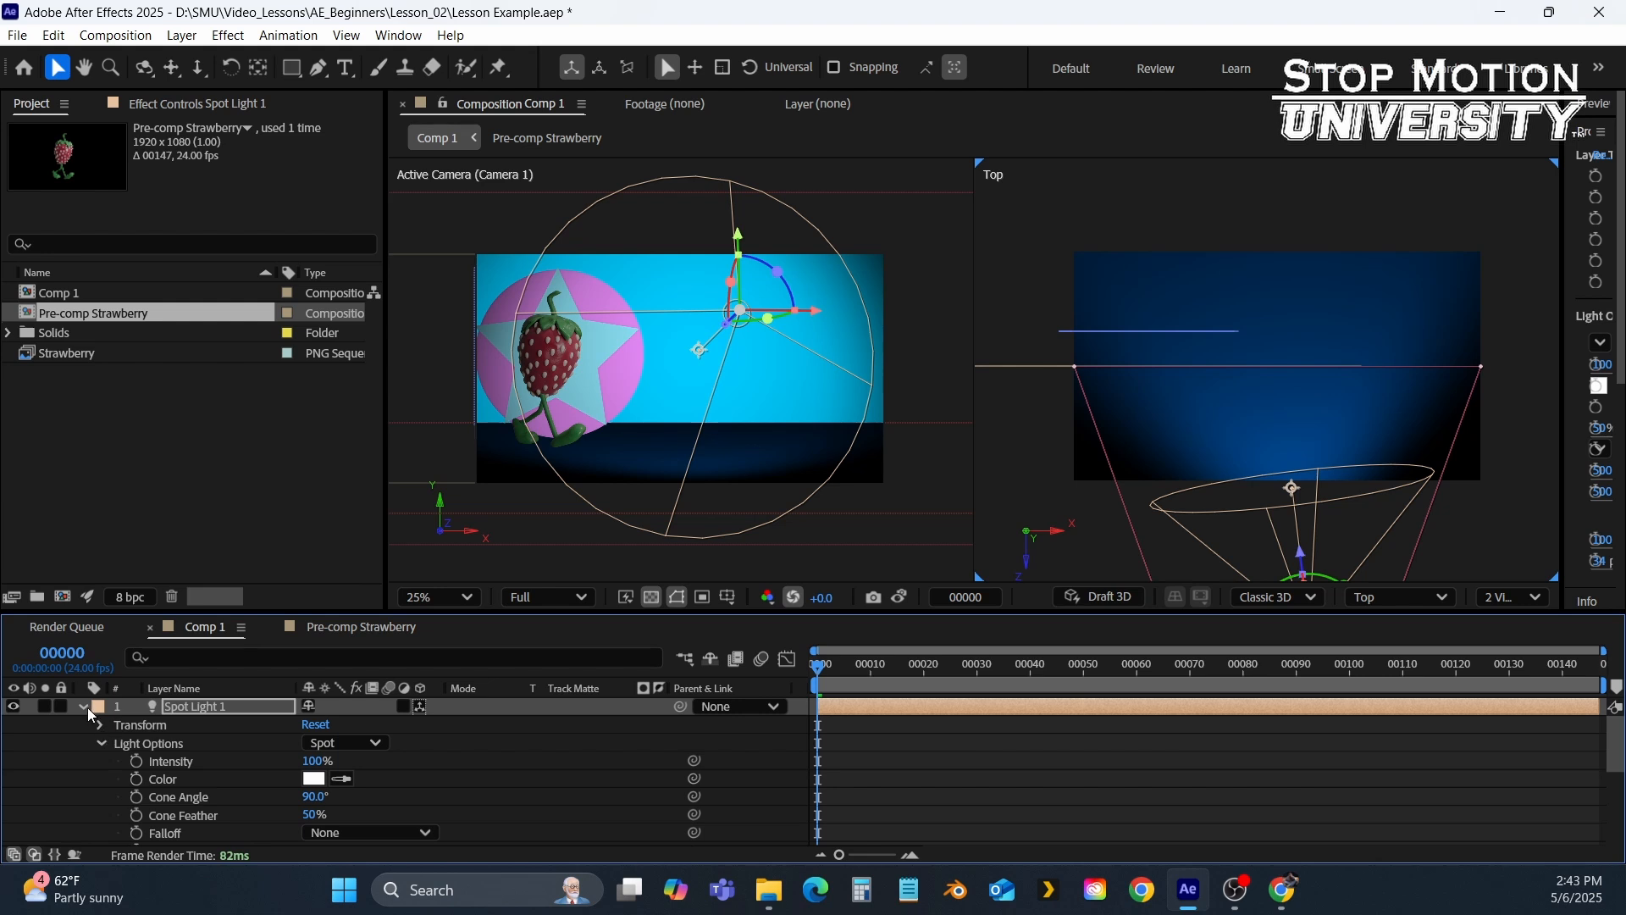
pyautogui.click(83, 706)
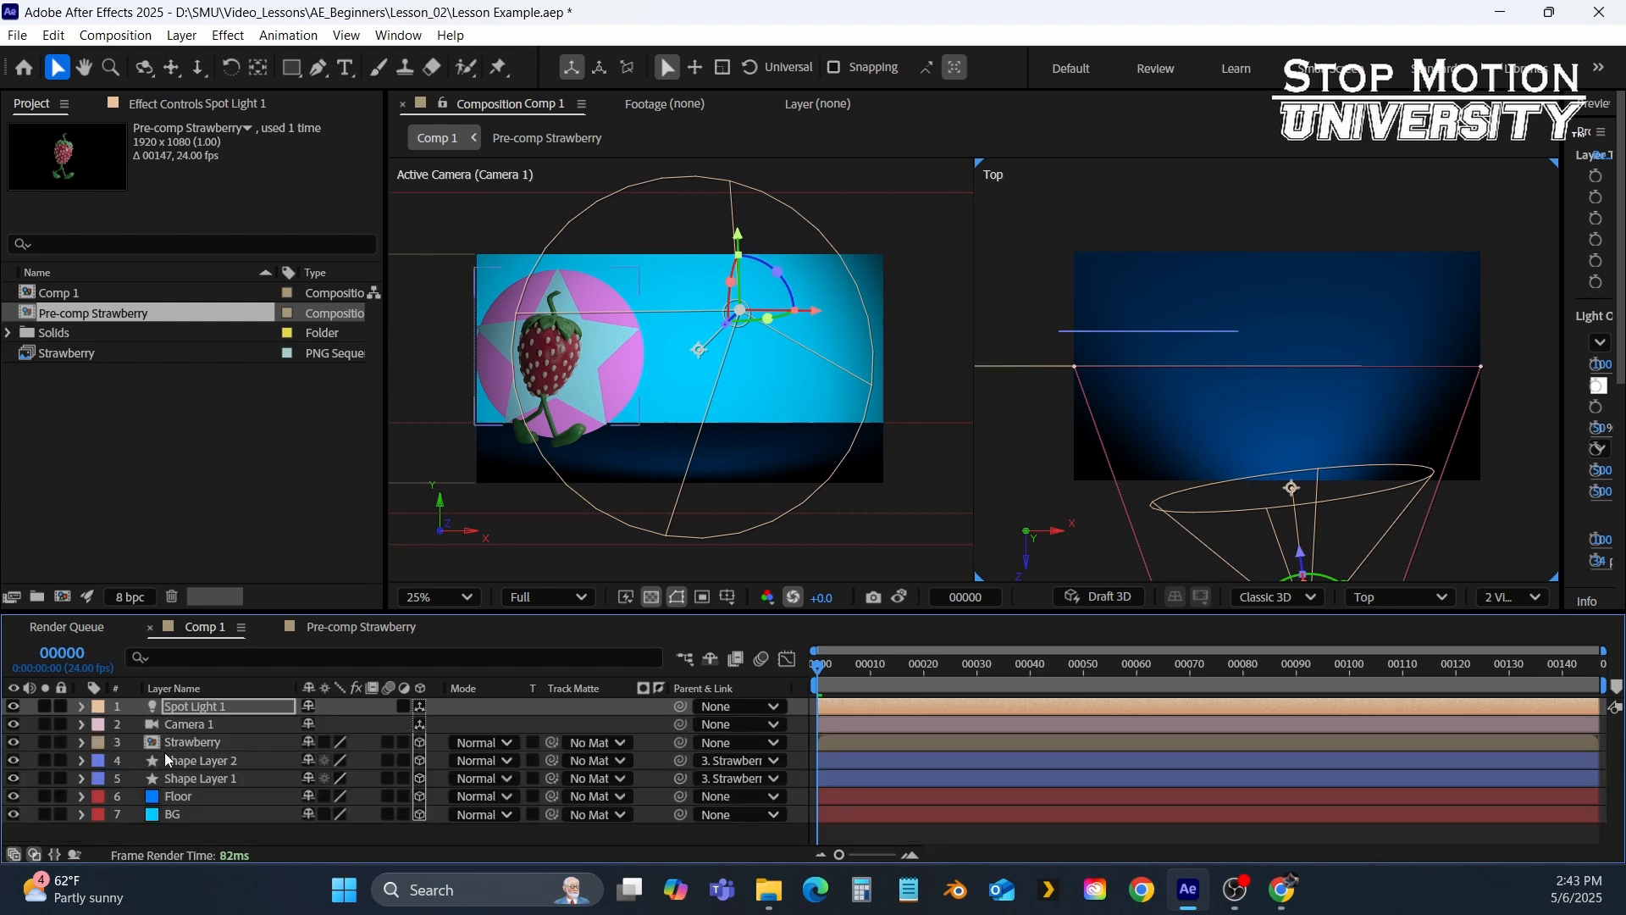
# Turn on Casts Shadows in the Strawberry layer's material options.
pyautogui.click(169, 745)
pyautogui.click(79, 741)
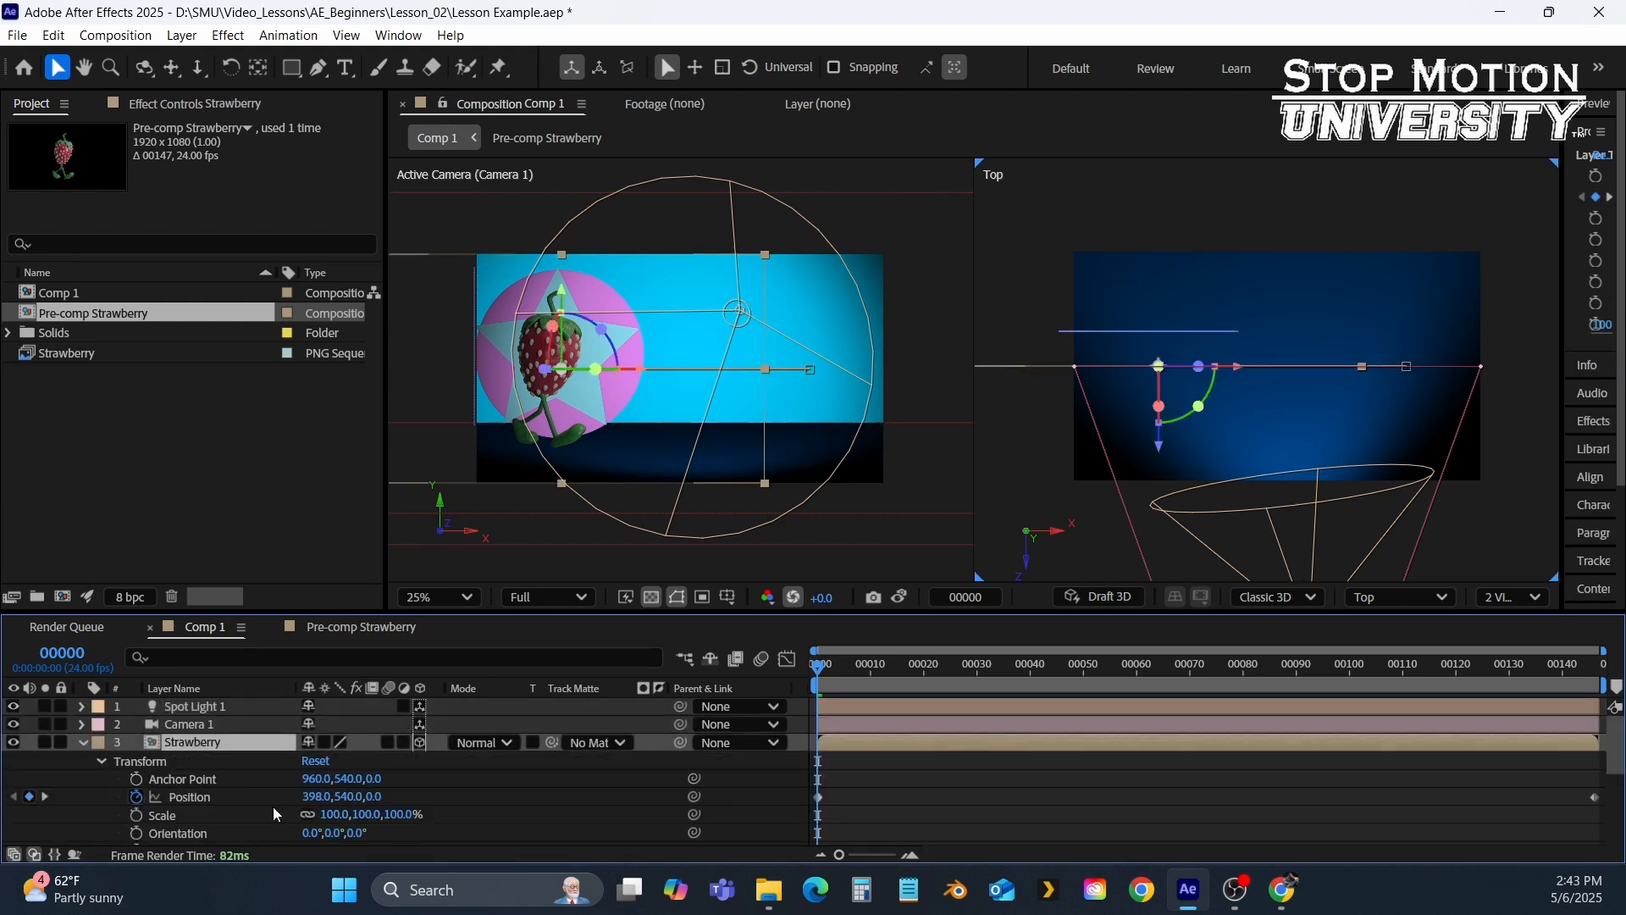
pyautogui.scroll(-3, 255, 822)
pyautogui.click(100, 833)
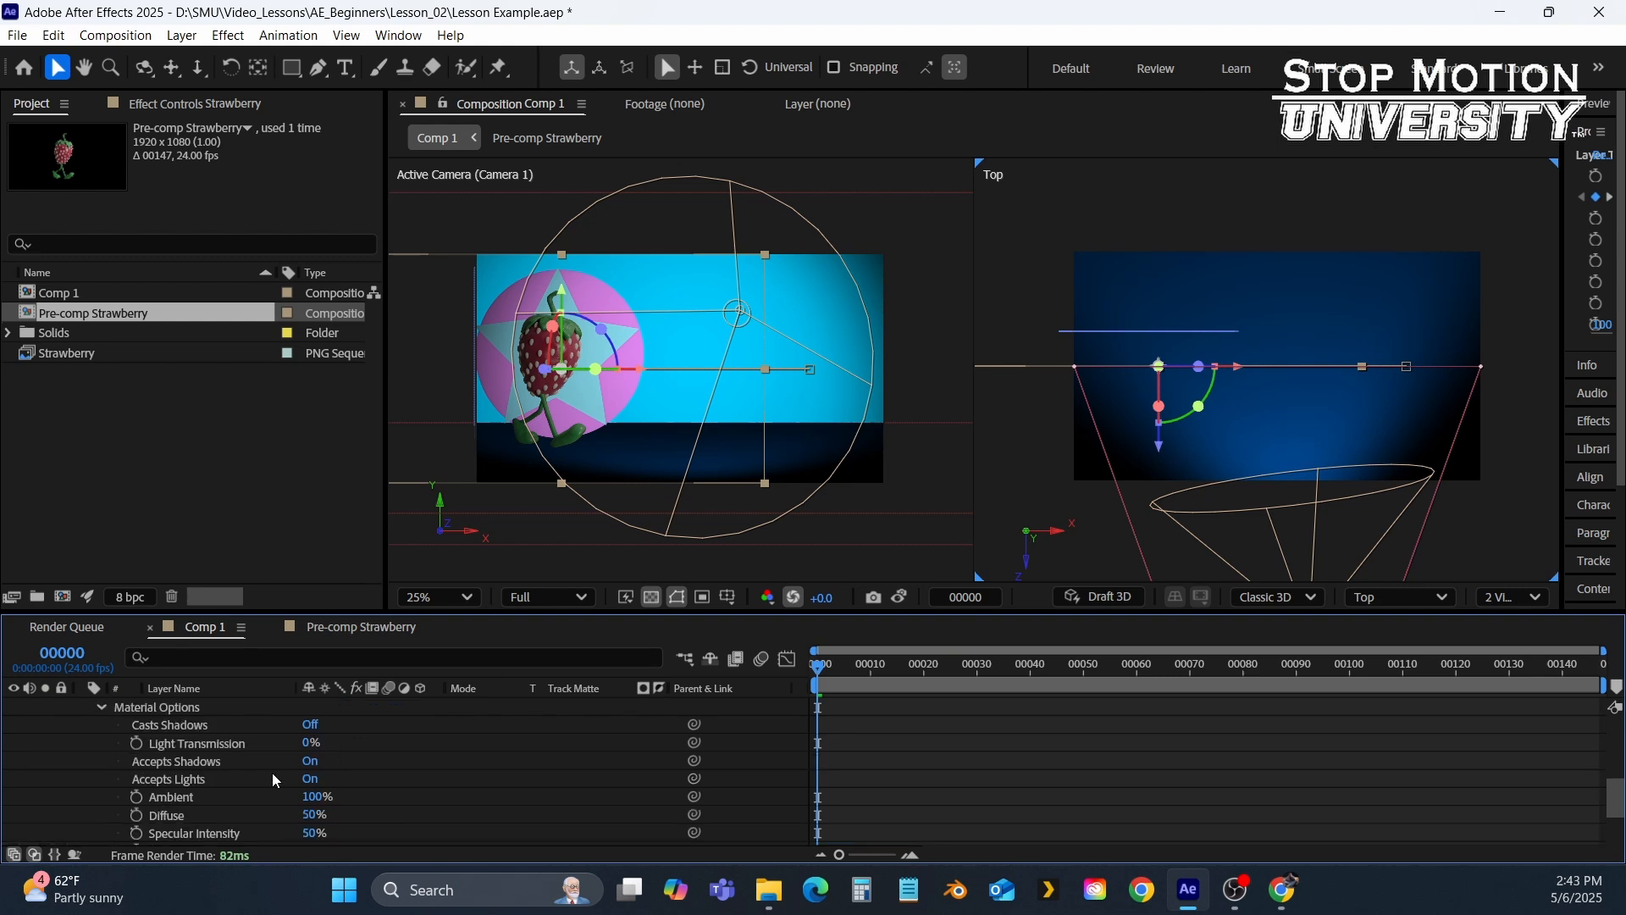
pyautogui.scroll(-5, 272, 773)
pyautogui.scroll(1, 241, 780)
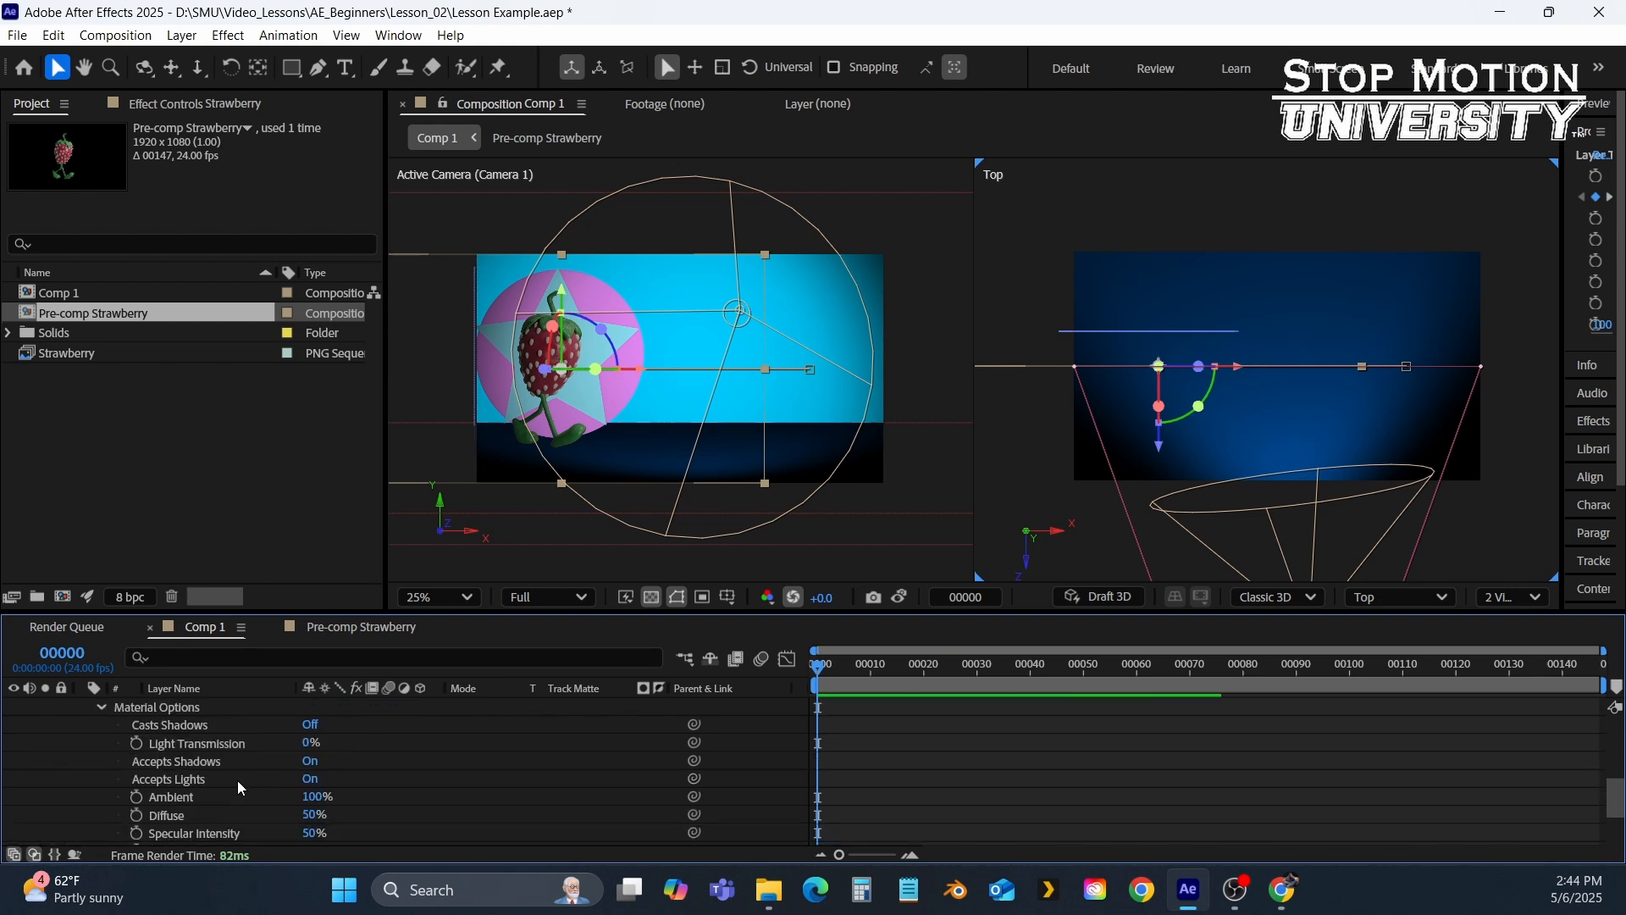
pyautogui.click(309, 727)
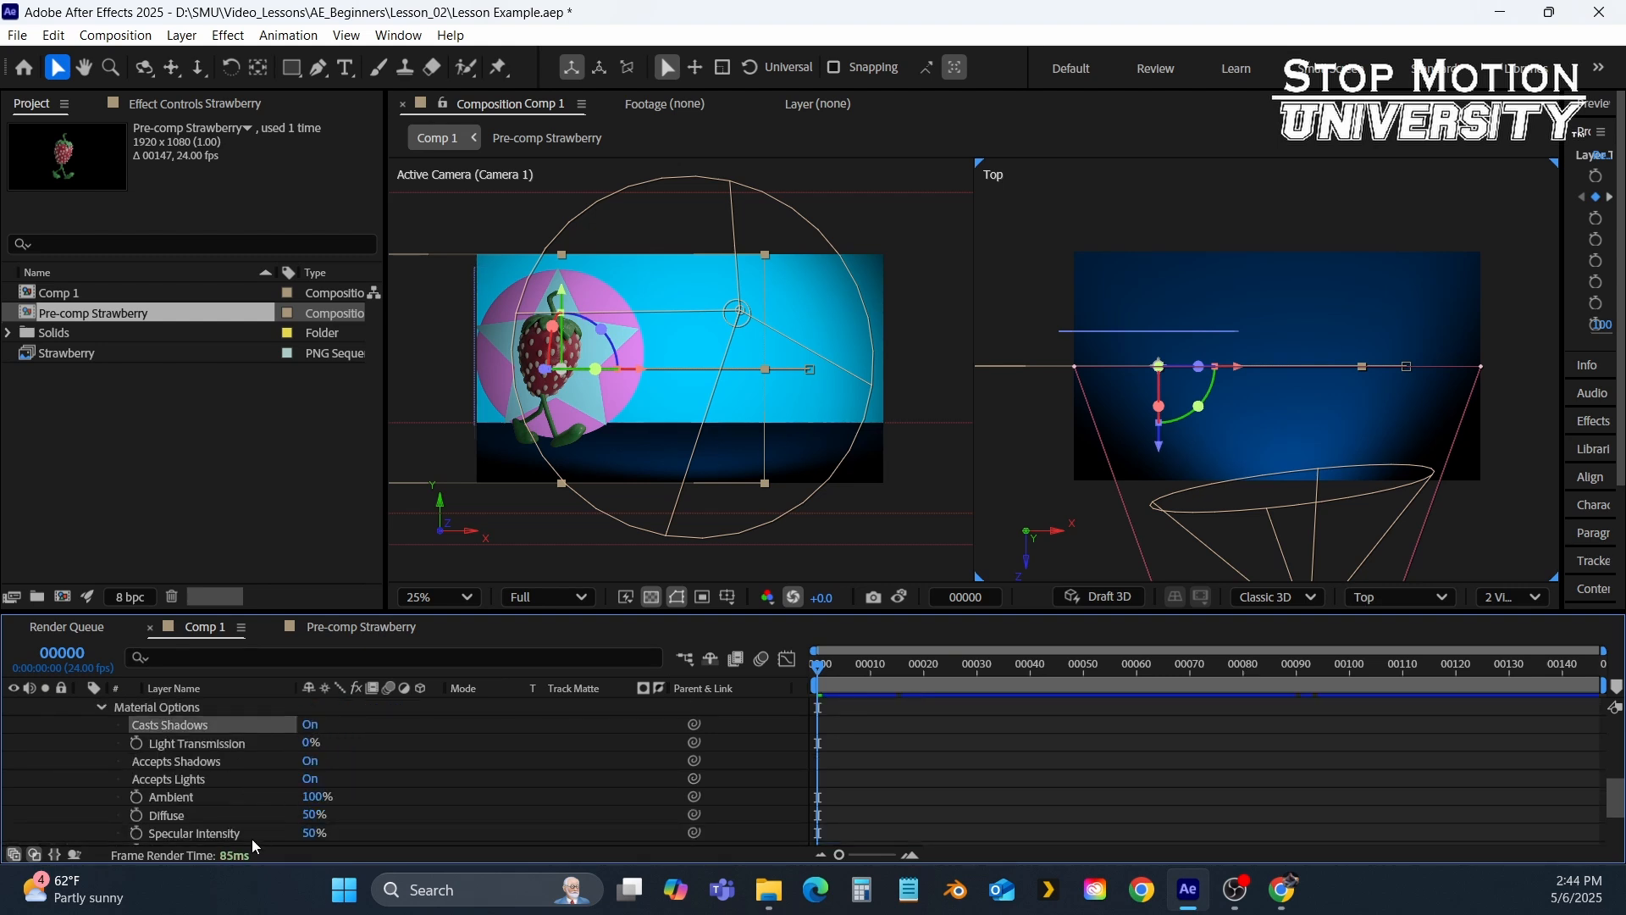
pyautogui.click(100, 707)
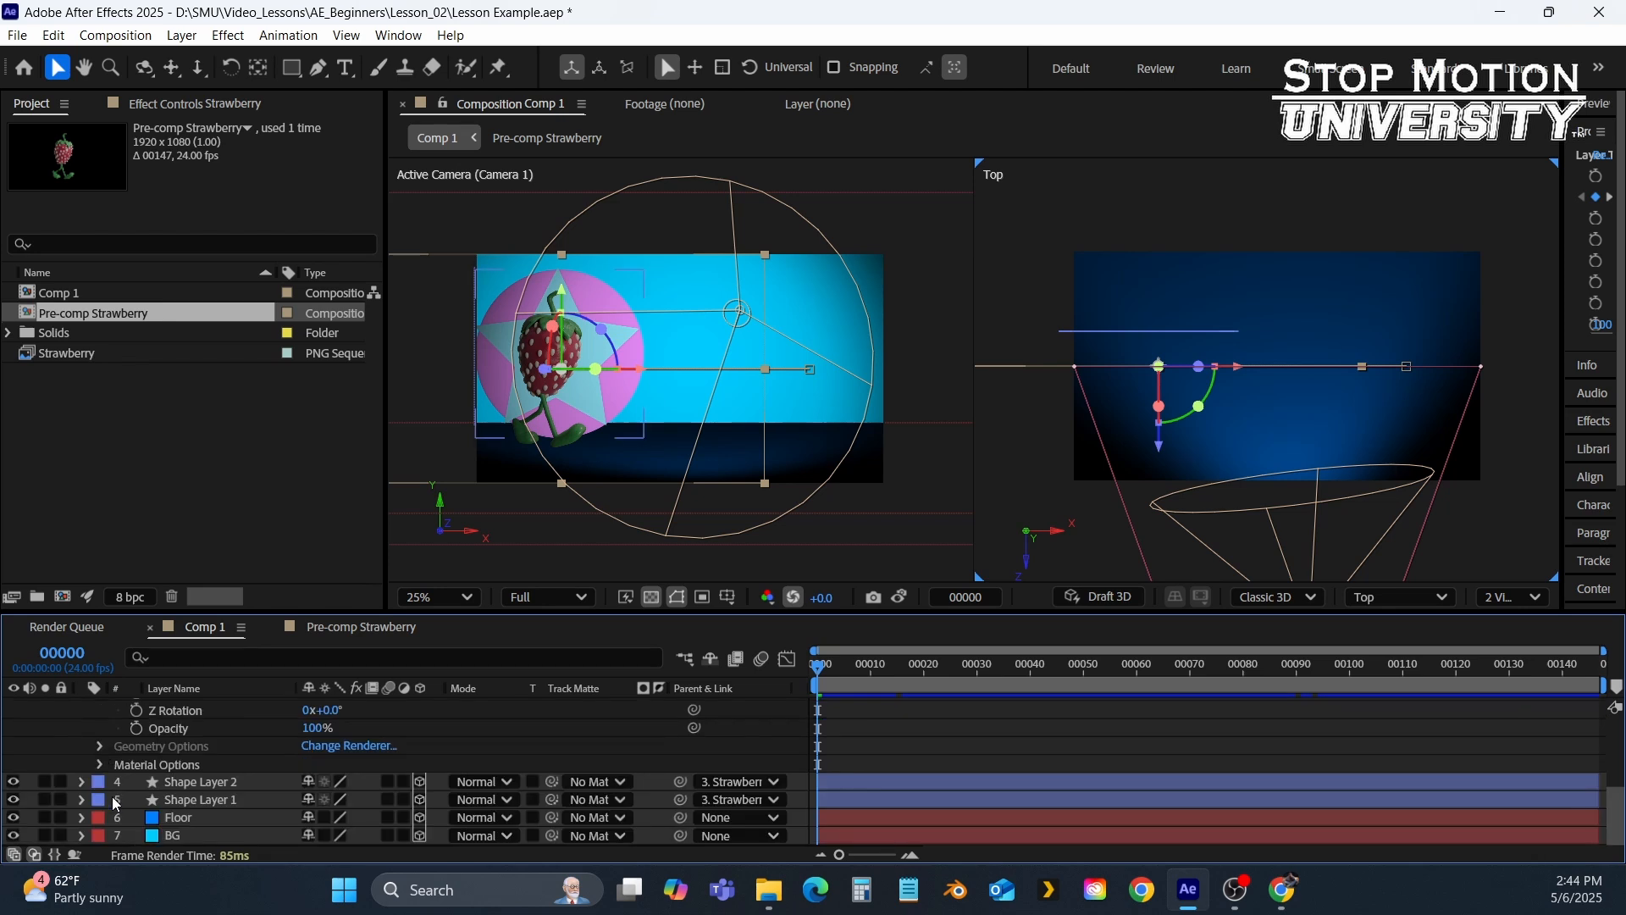
# Turn on Casts Shadows in Shape Layer 2's material options and collapse the layer's properties.
pyautogui.scroll(-5, 205, 761)
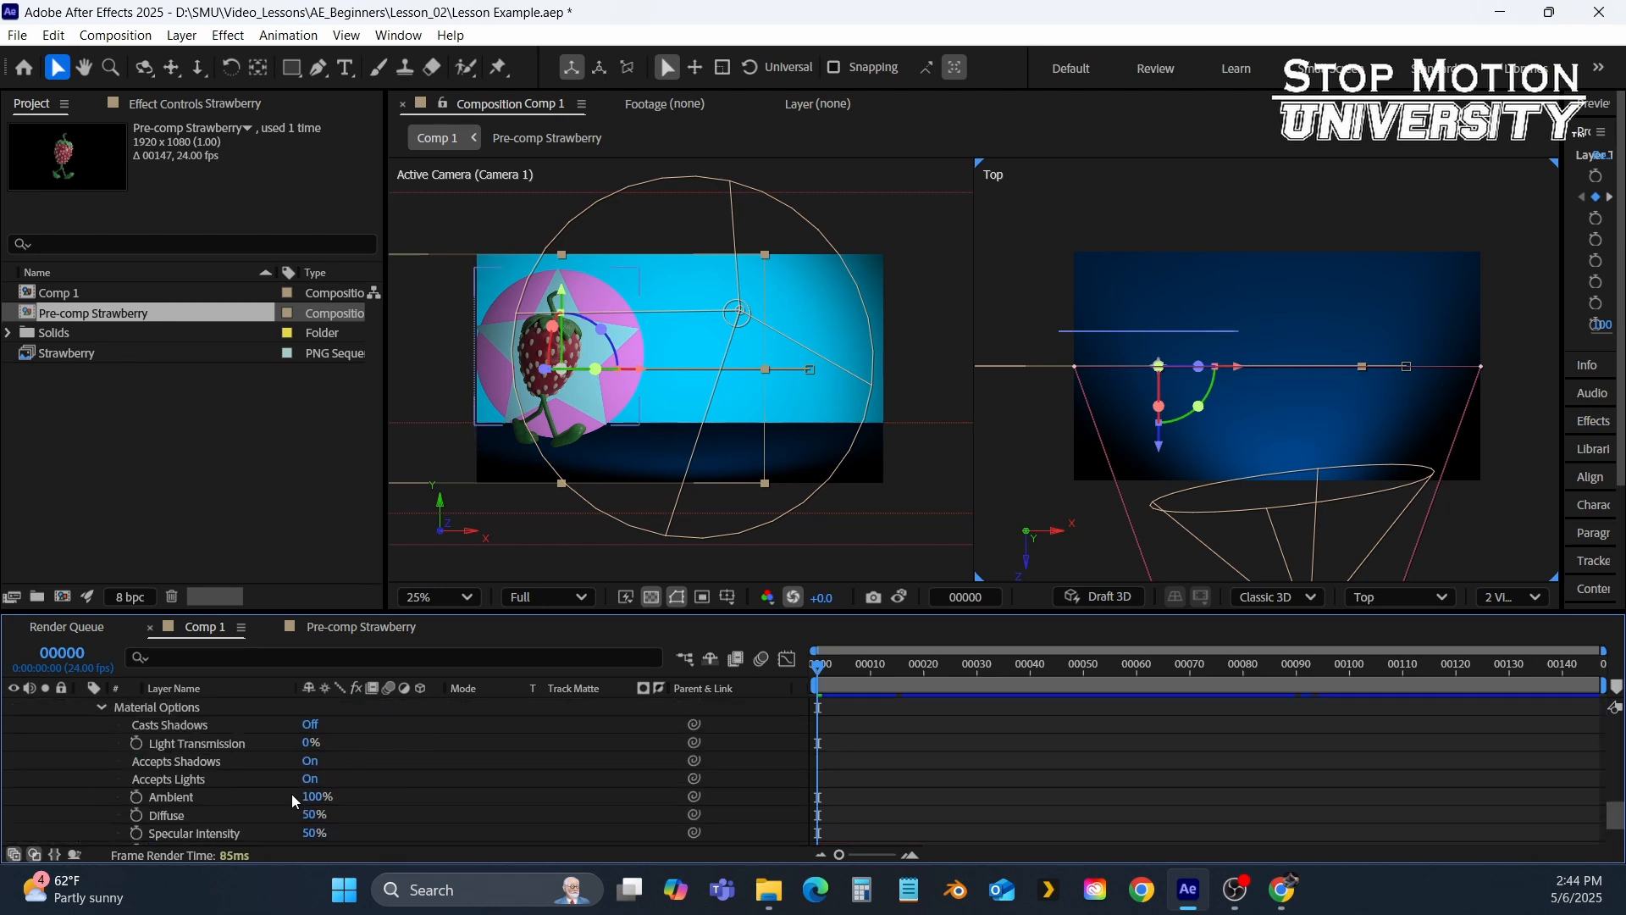
pyautogui.click(310, 725)
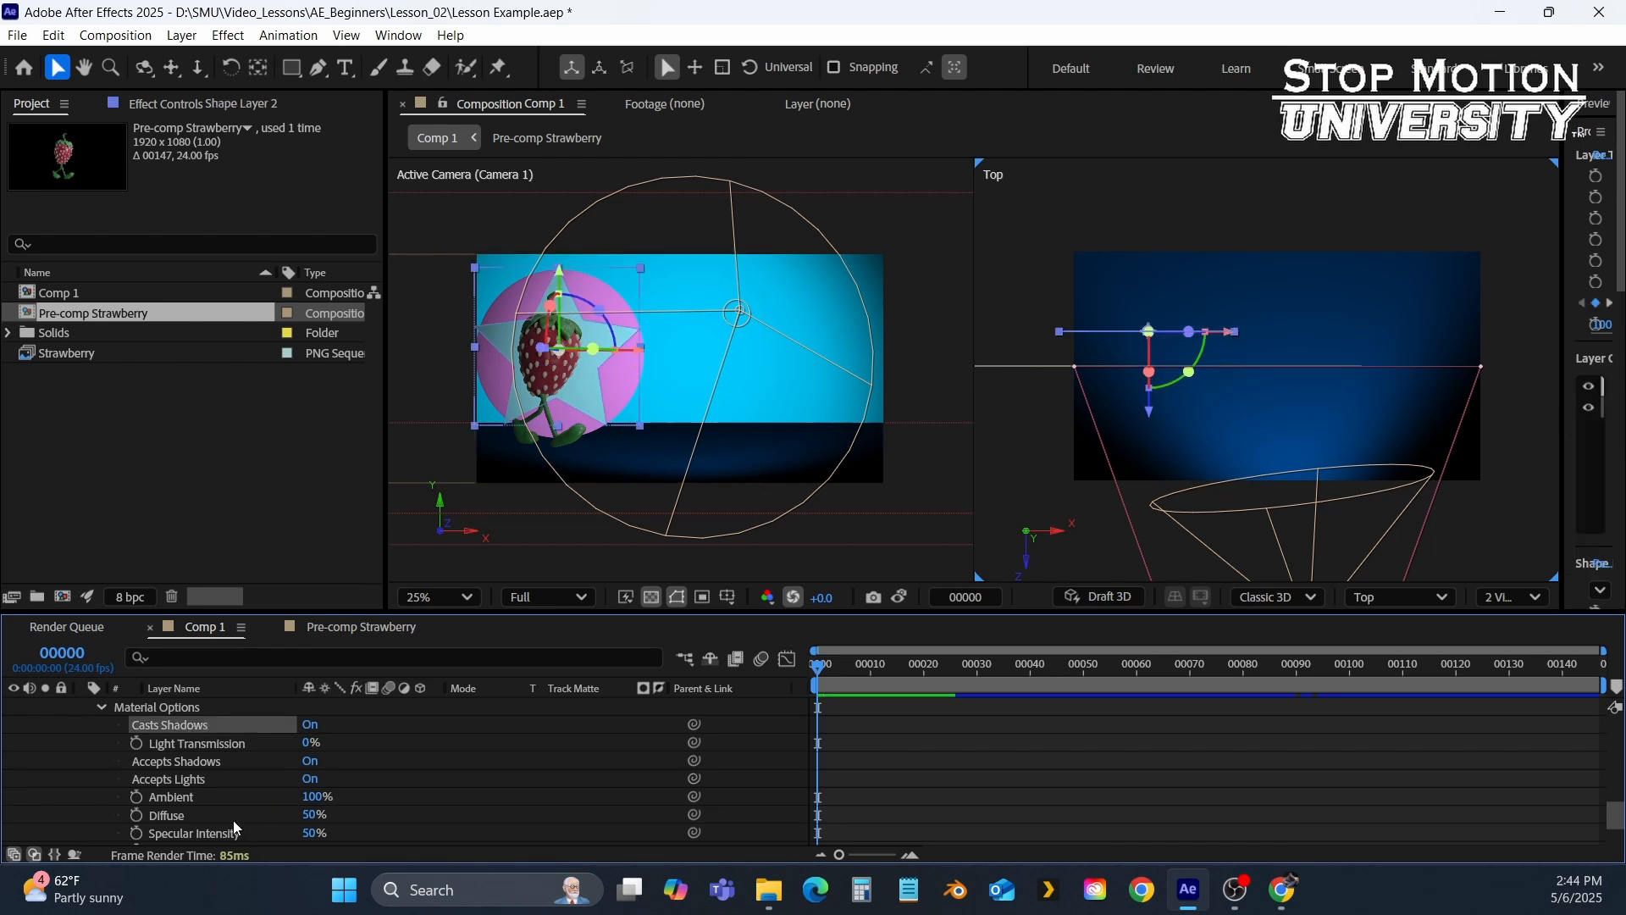
pyautogui.scroll(2, 232, 820)
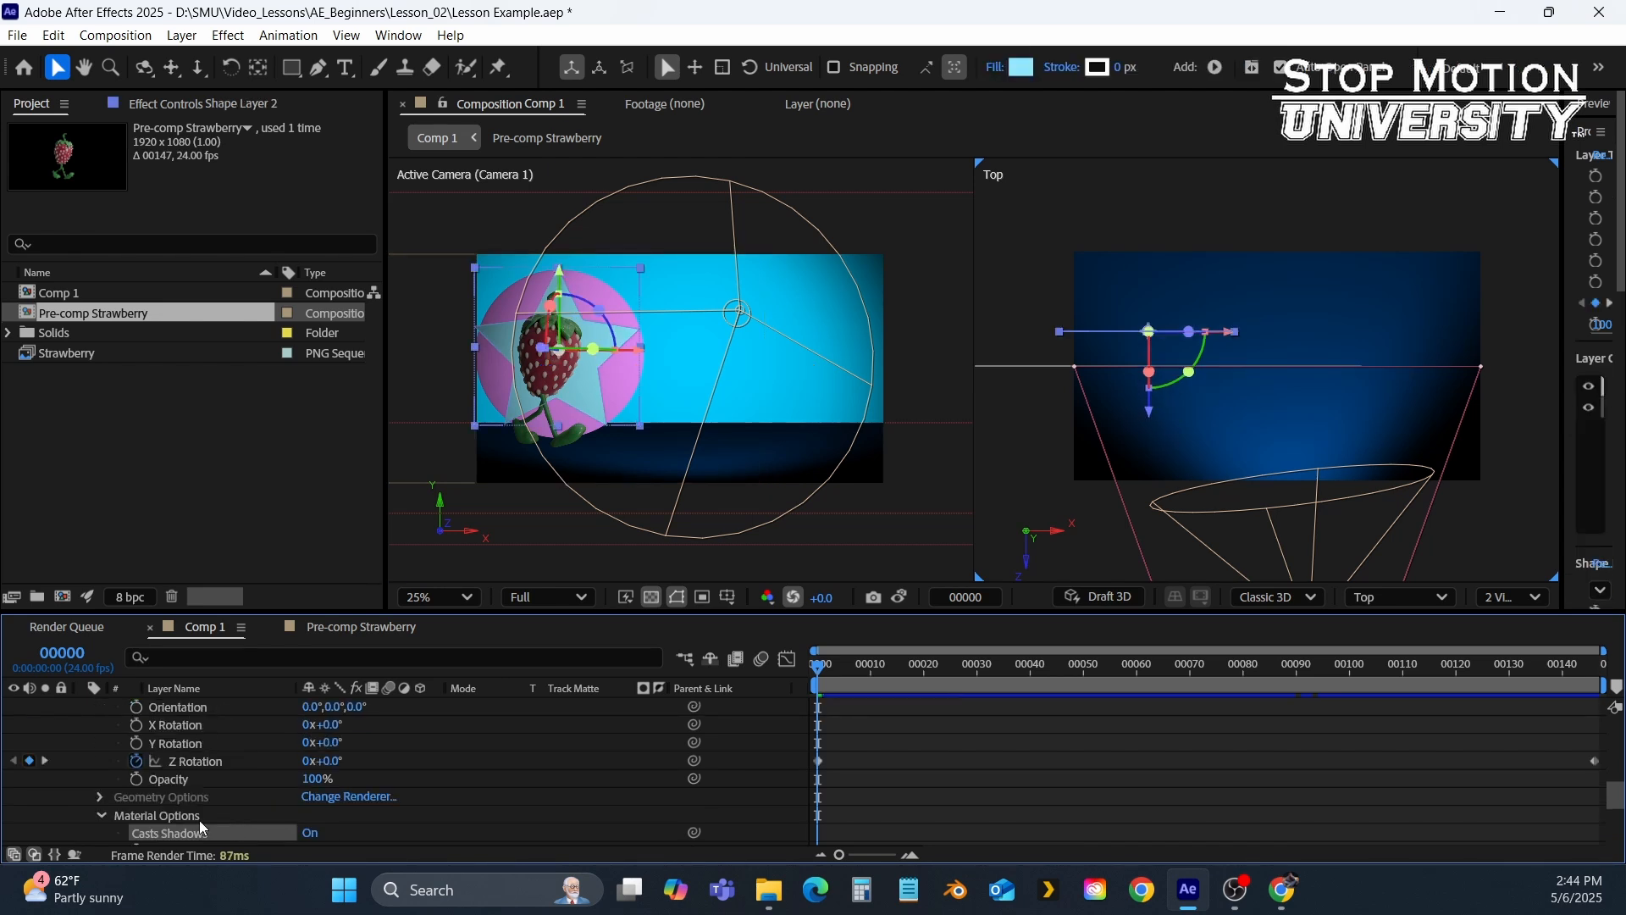
pyautogui.click(101, 817)
pyautogui.click(83, 759)
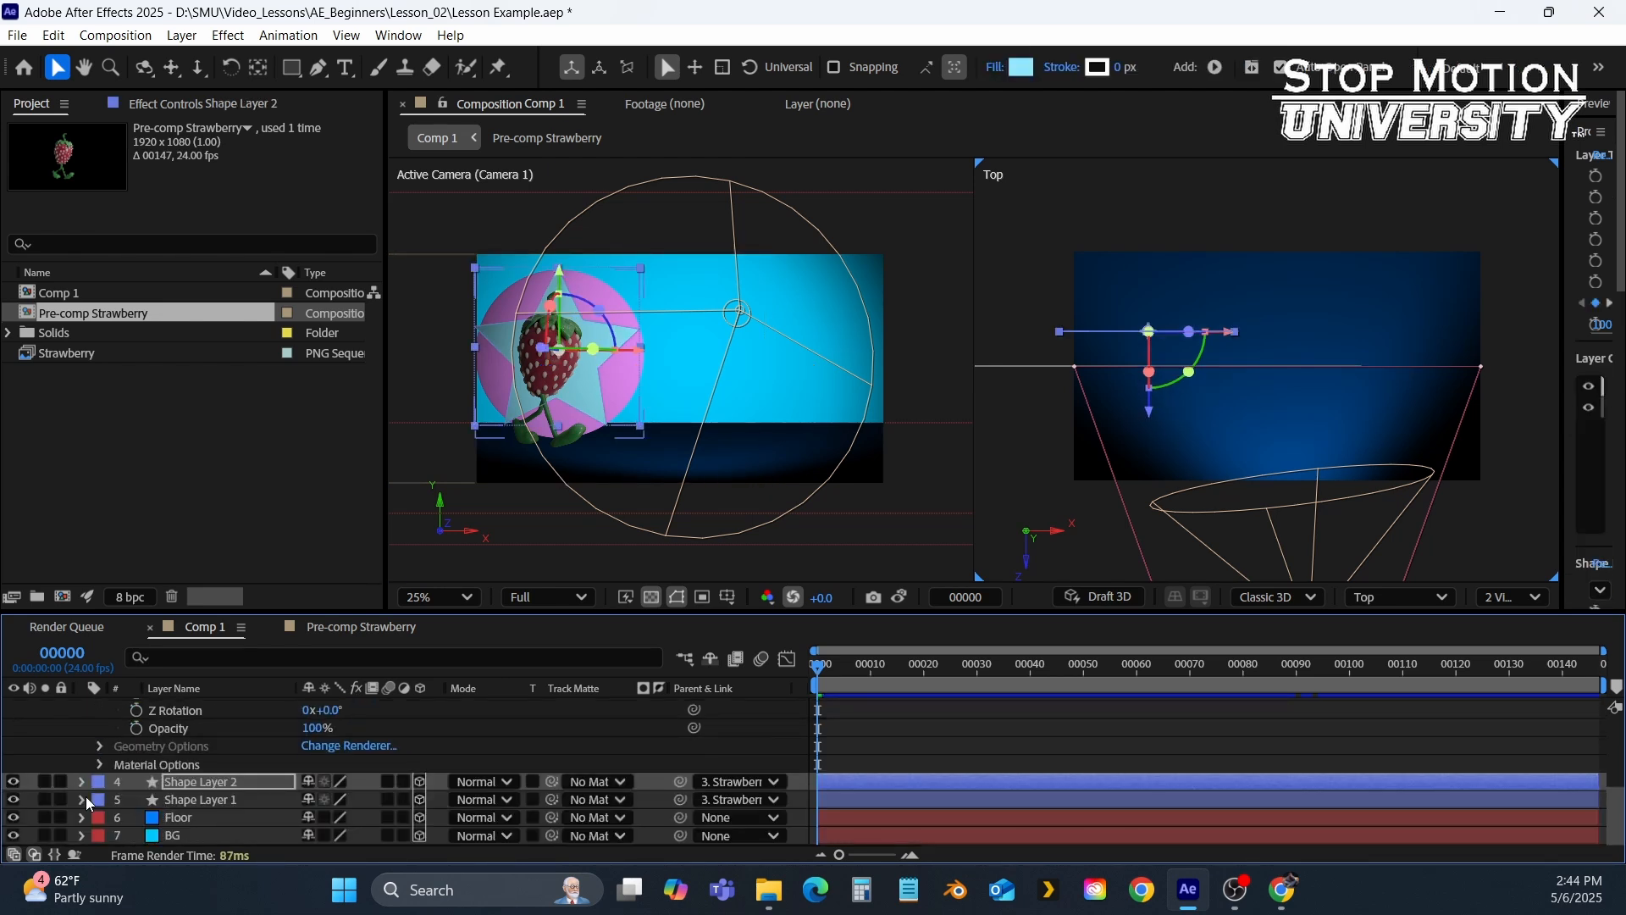
# Turn on Casts Shadows in Shape Layer 1's material options and preview the lit animation up to frame 108.
pyautogui.click(75, 796)
pyautogui.scroll(-2, 230, 766)
pyautogui.scroll(-1, 231, 762)
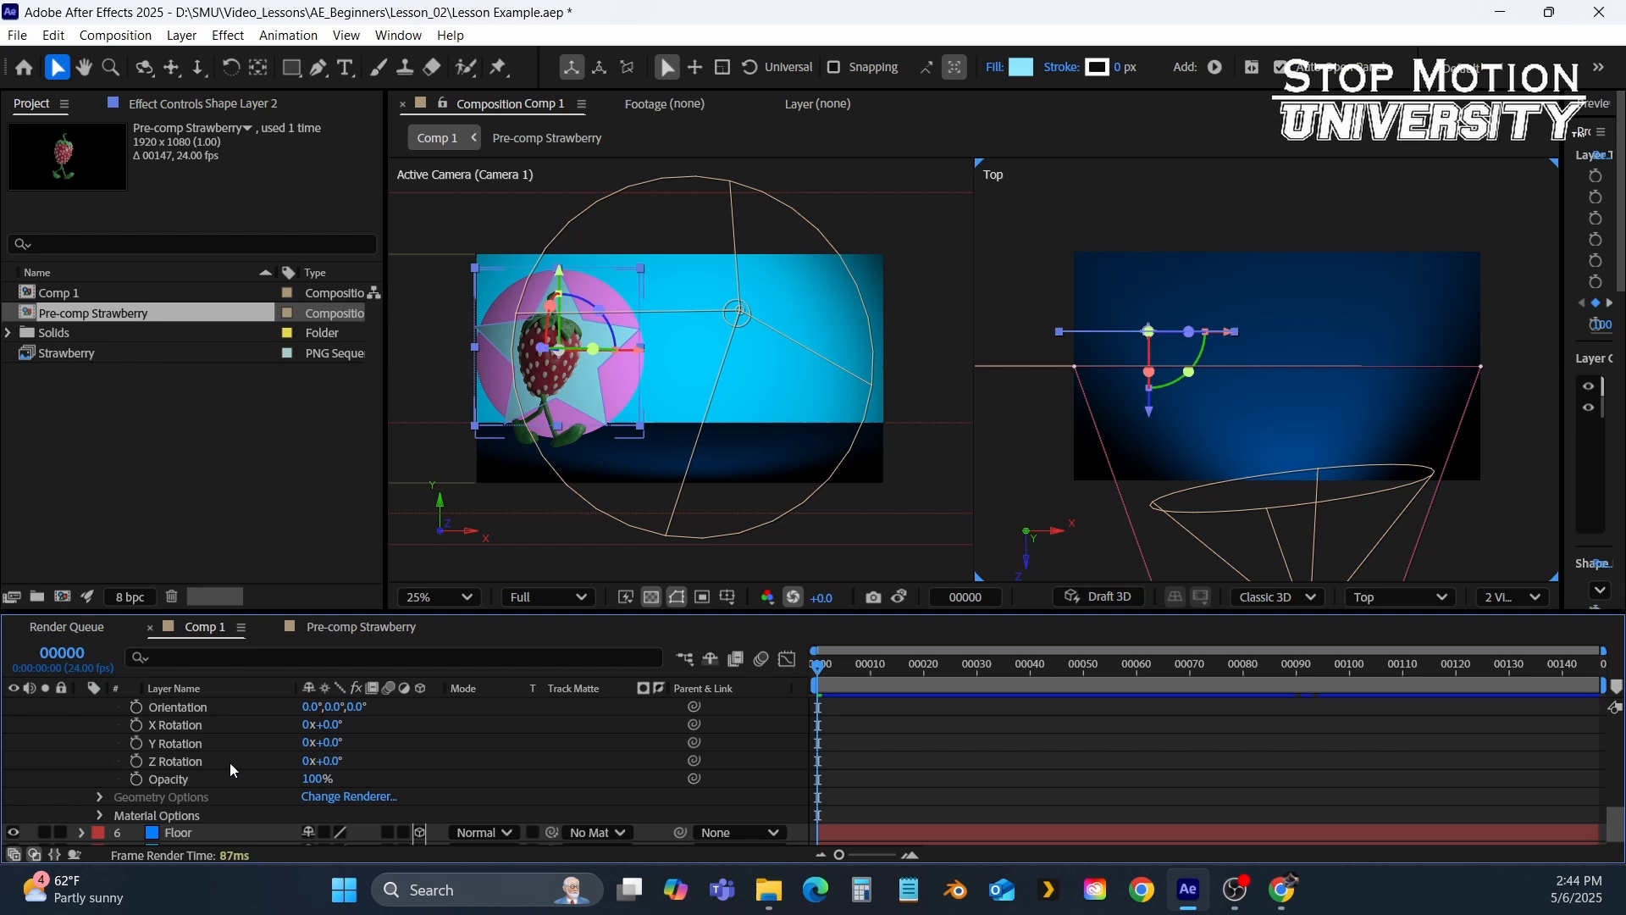
pyautogui.click(97, 814)
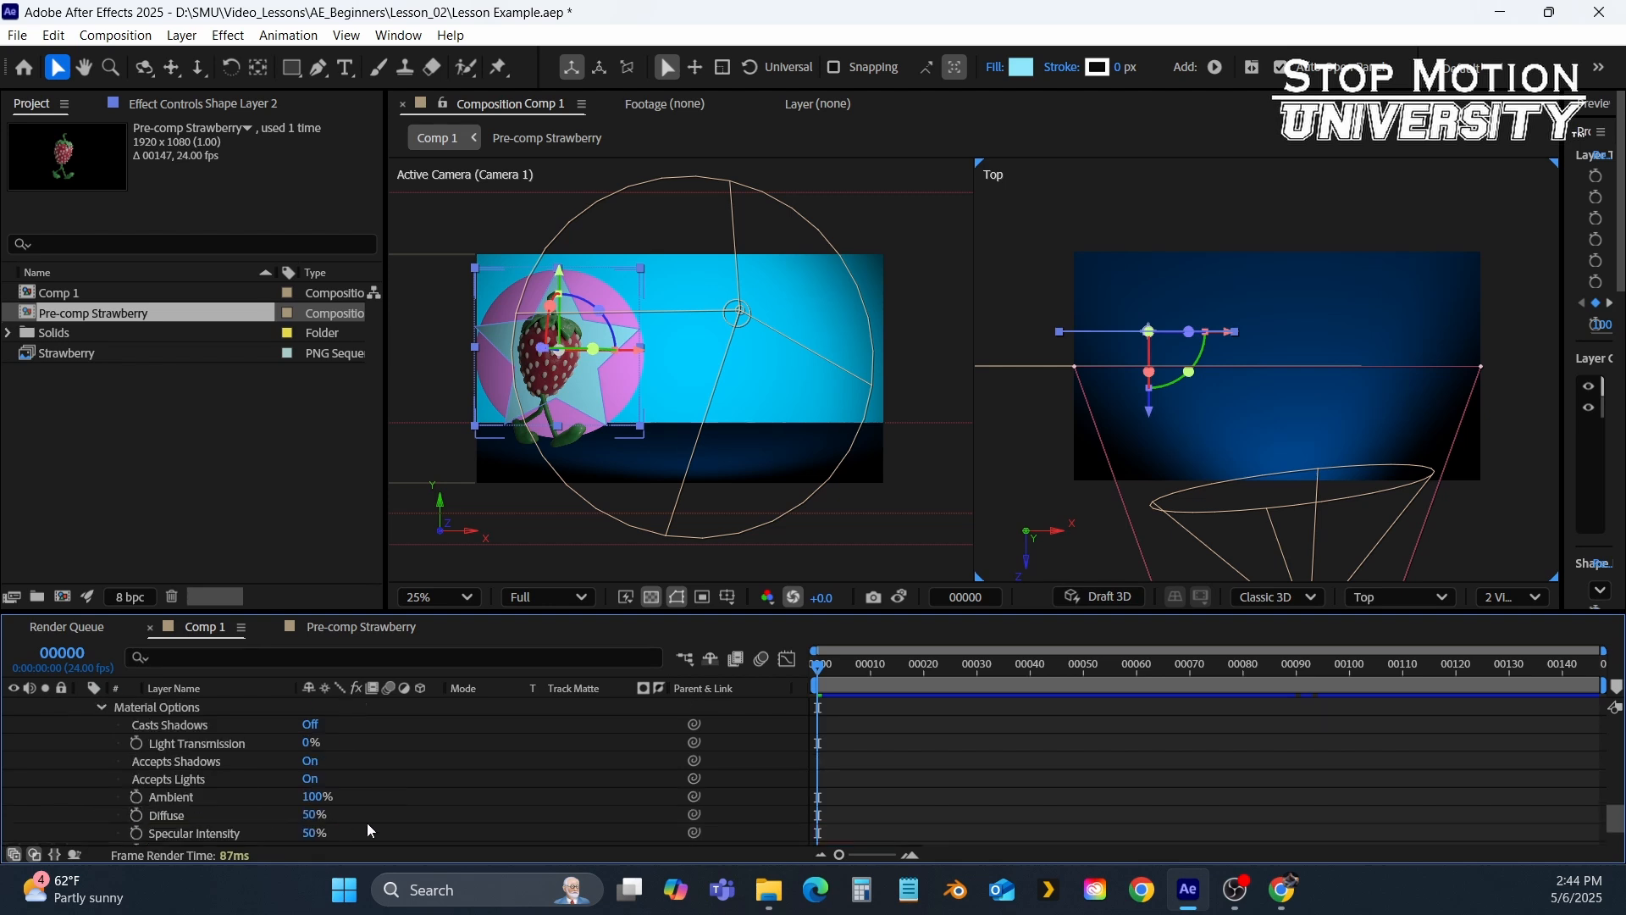
pyautogui.click(310, 724)
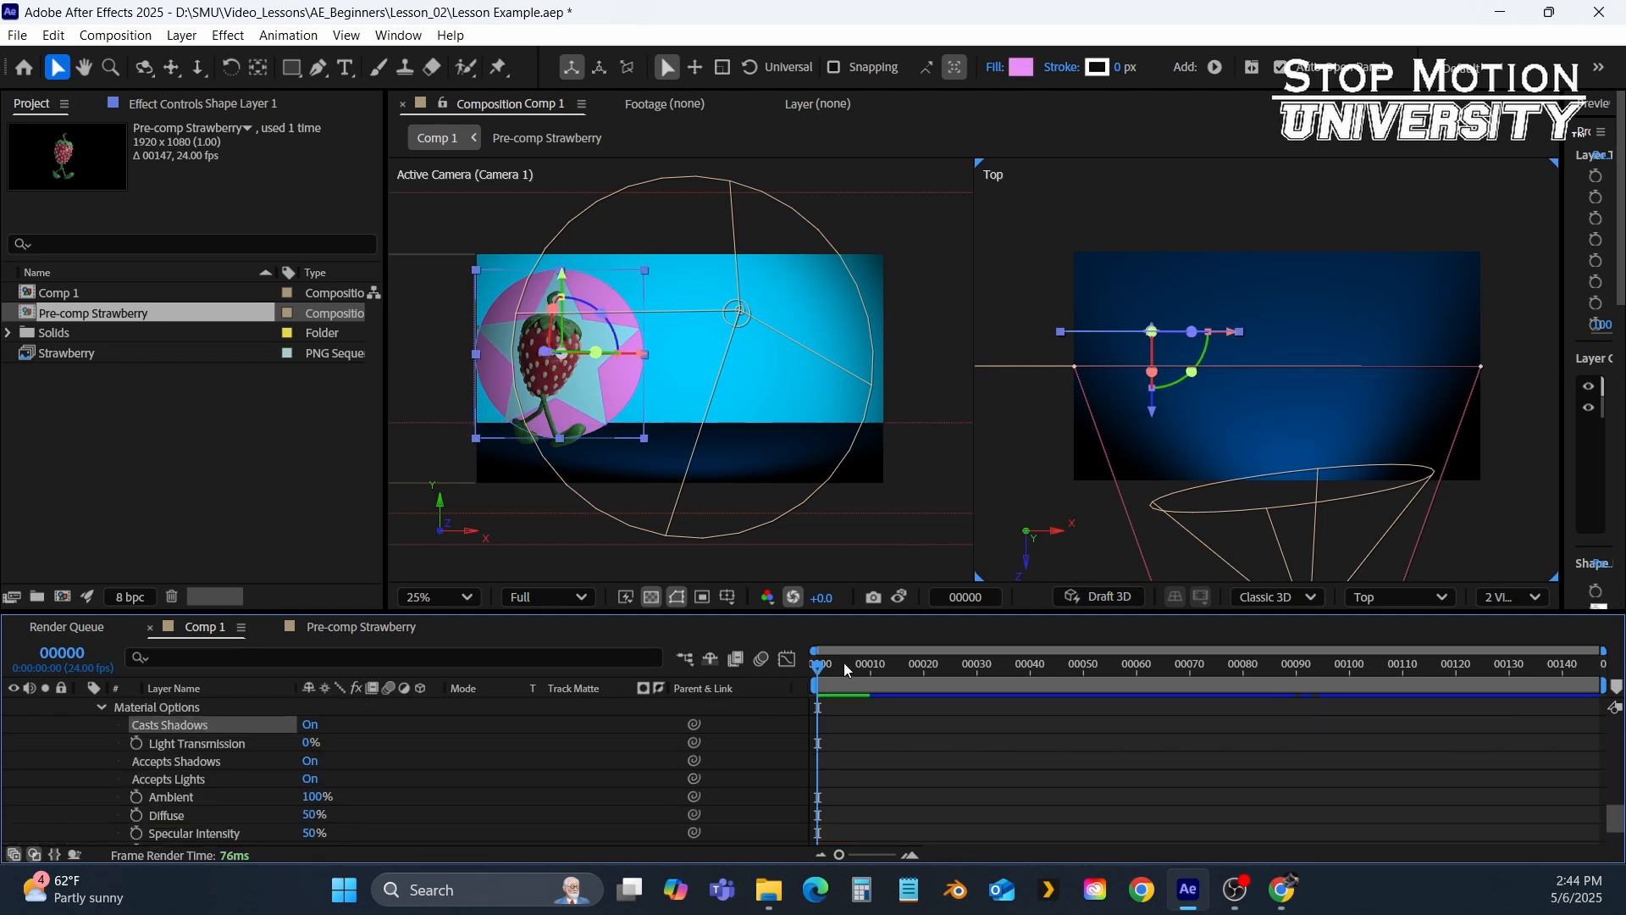
pyautogui.moveTo(843, 662); pyautogui.dragTo(1391, 669)
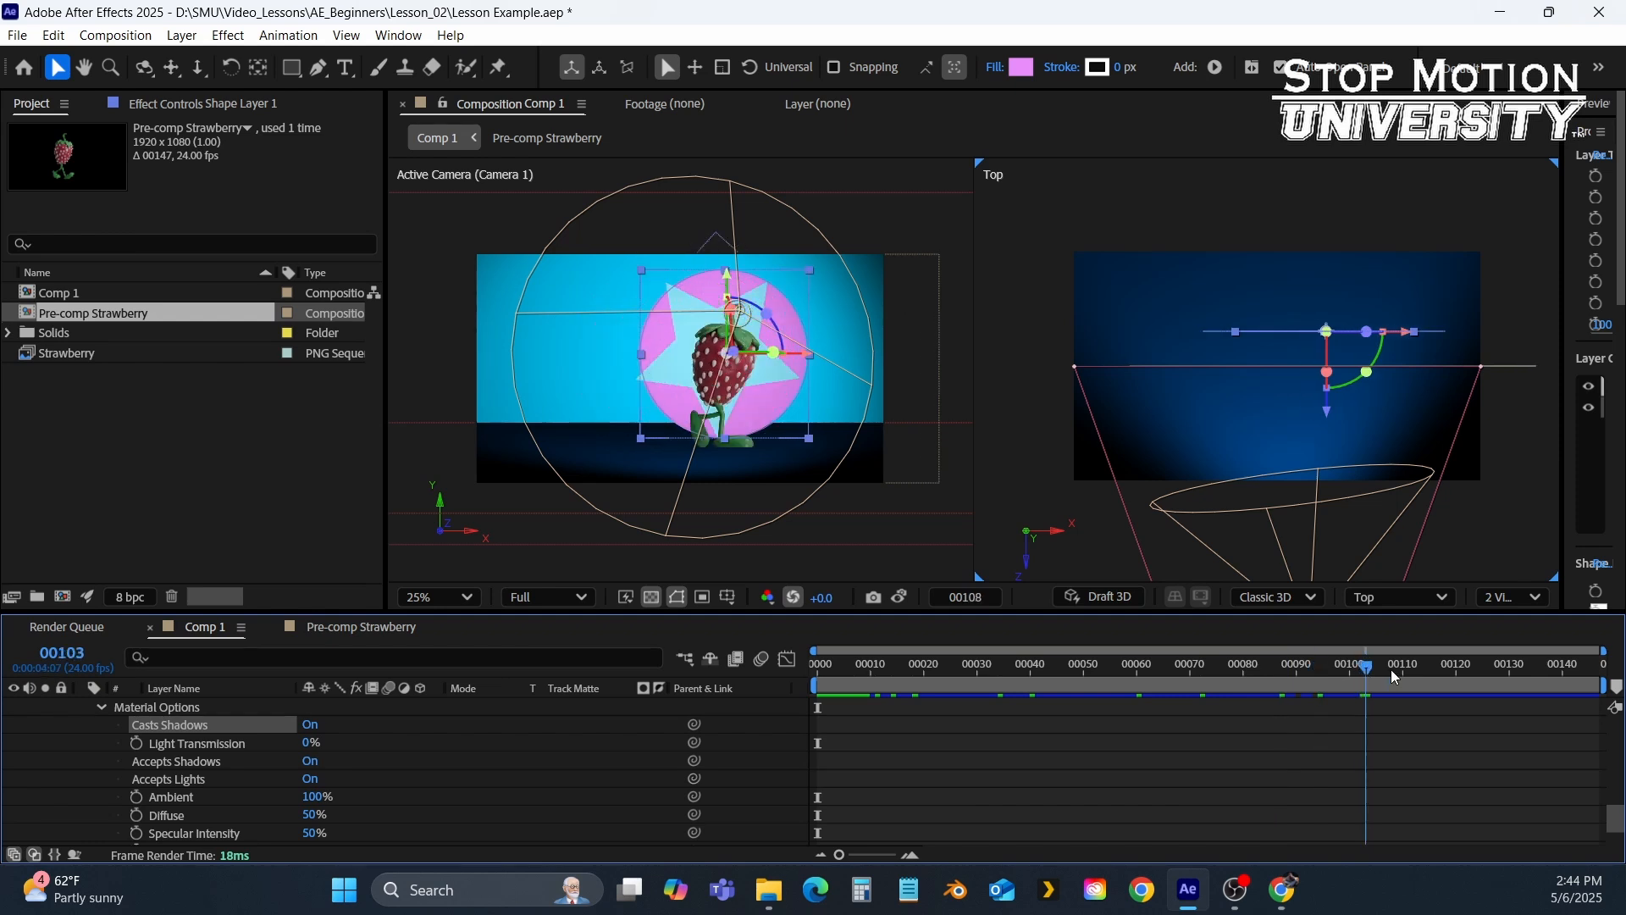
pyautogui.scroll(5, 112, 811)
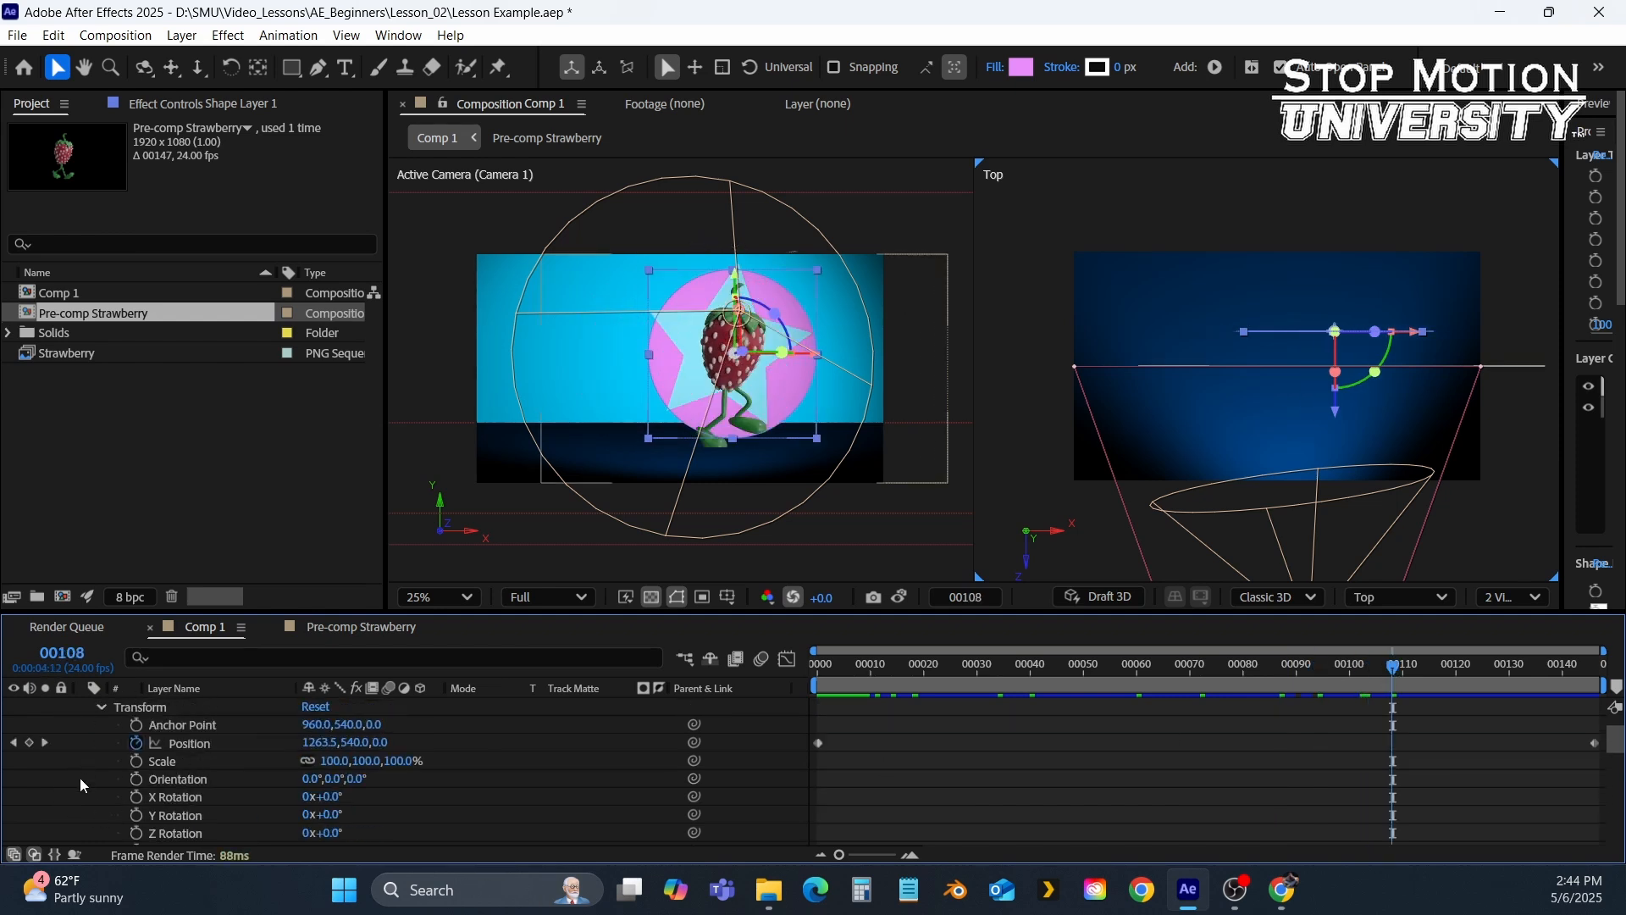
# Turn on Casts Shadows in the BG layer's material options and collapse the layer's properties.
pyautogui.scroll(-3, 76, 778)
pyautogui.click(81, 816)
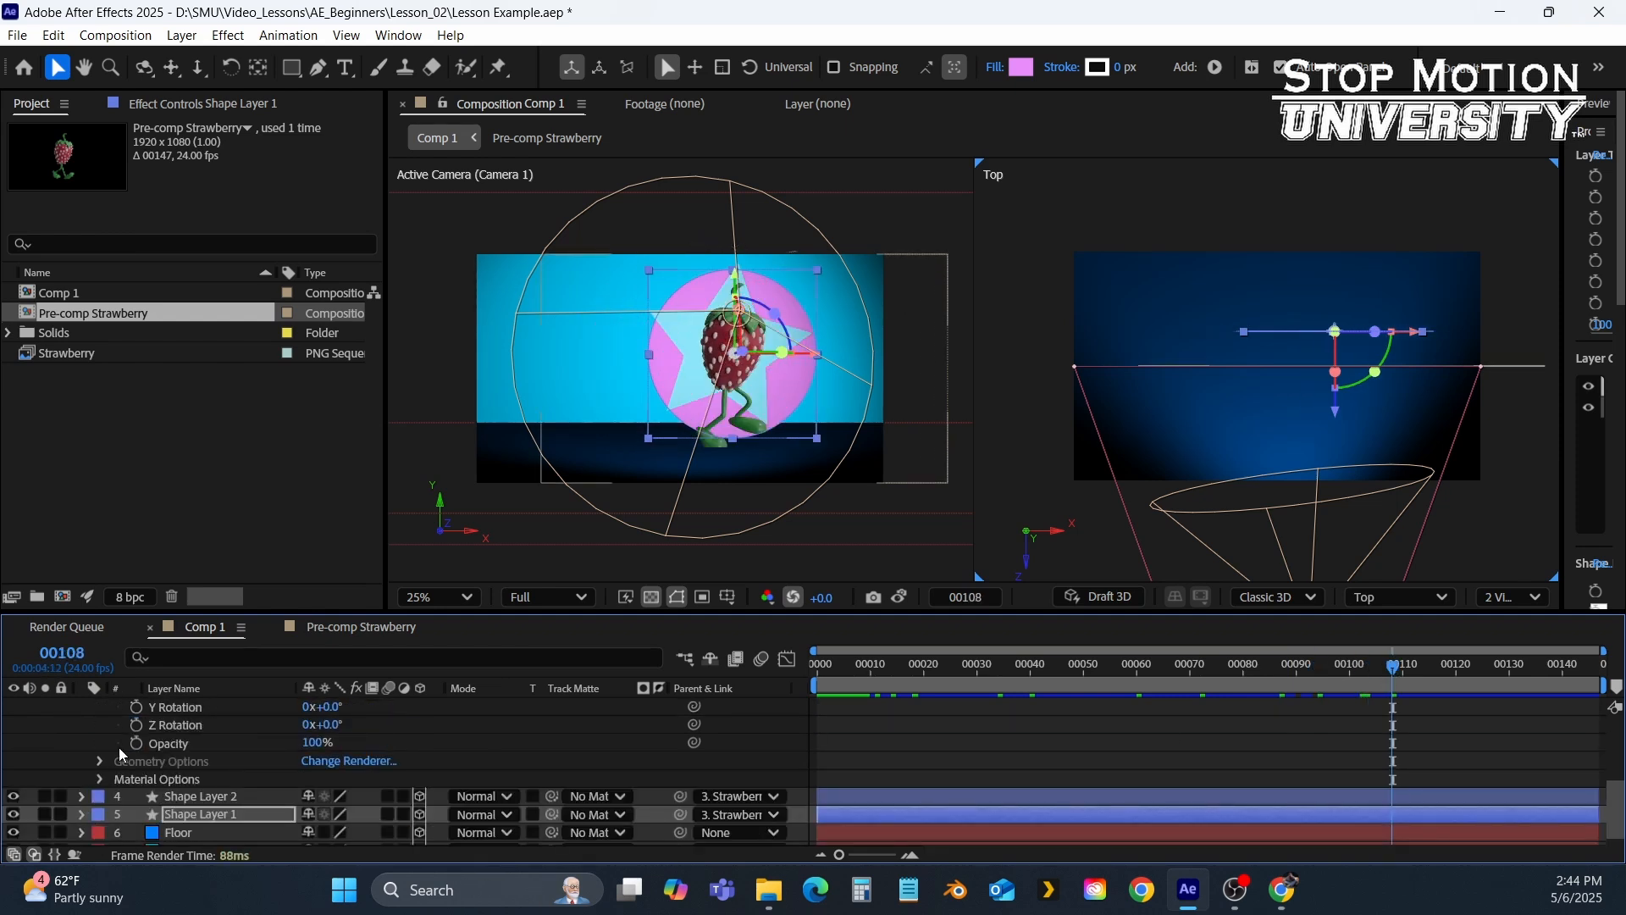
pyautogui.scroll(-1, 85, 839)
pyautogui.click(81, 835)
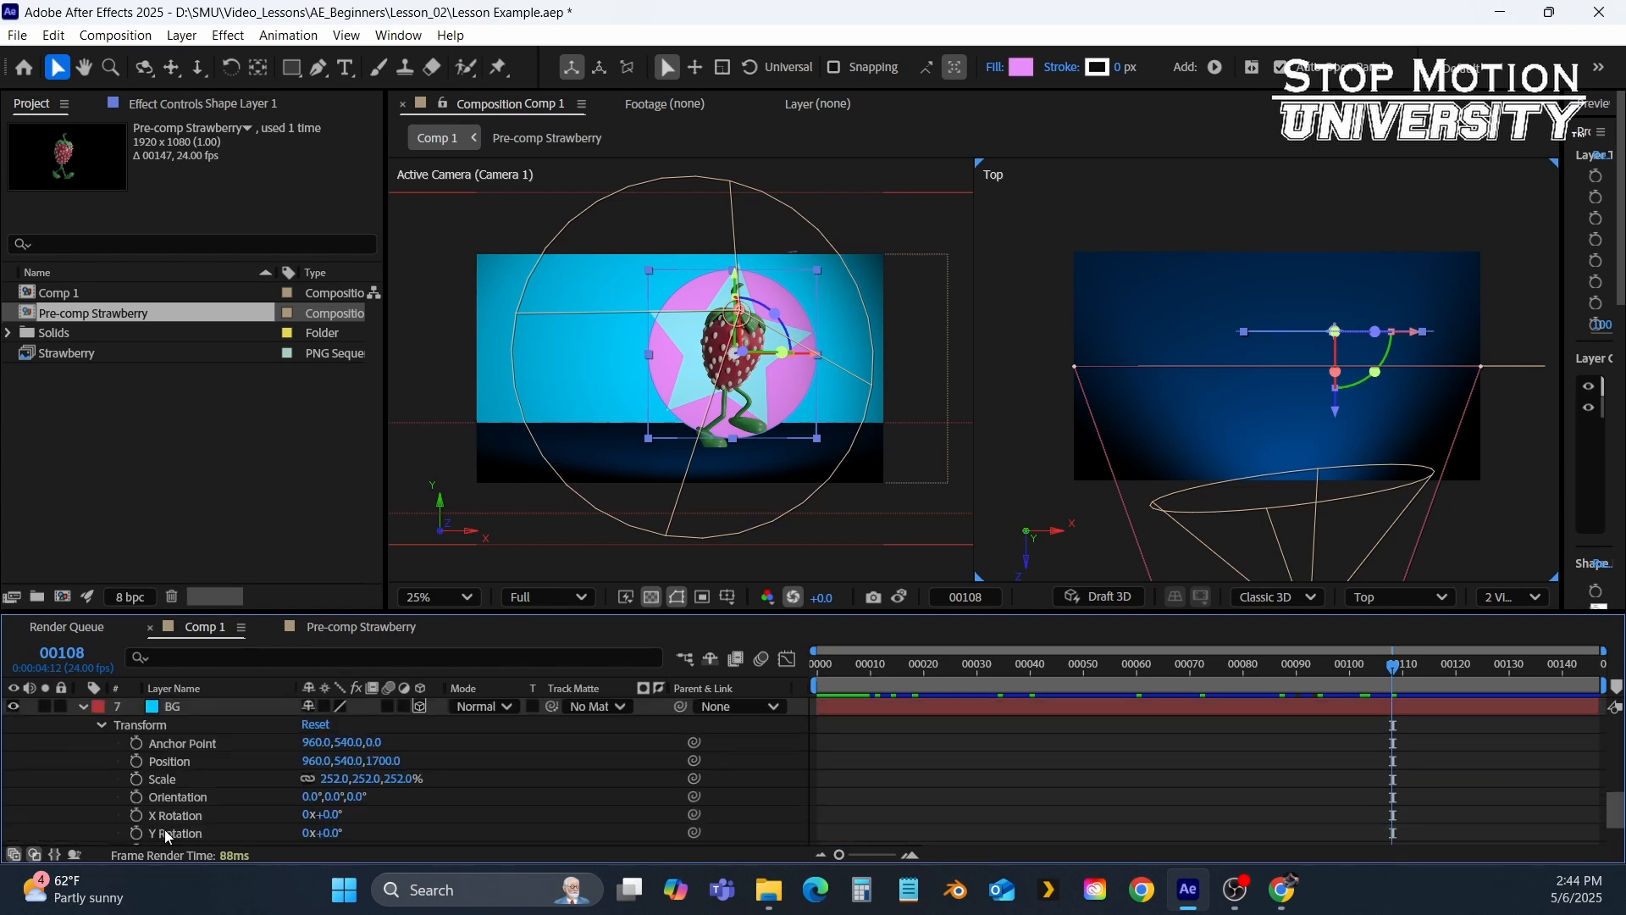
pyautogui.scroll(-4, 205, 786)
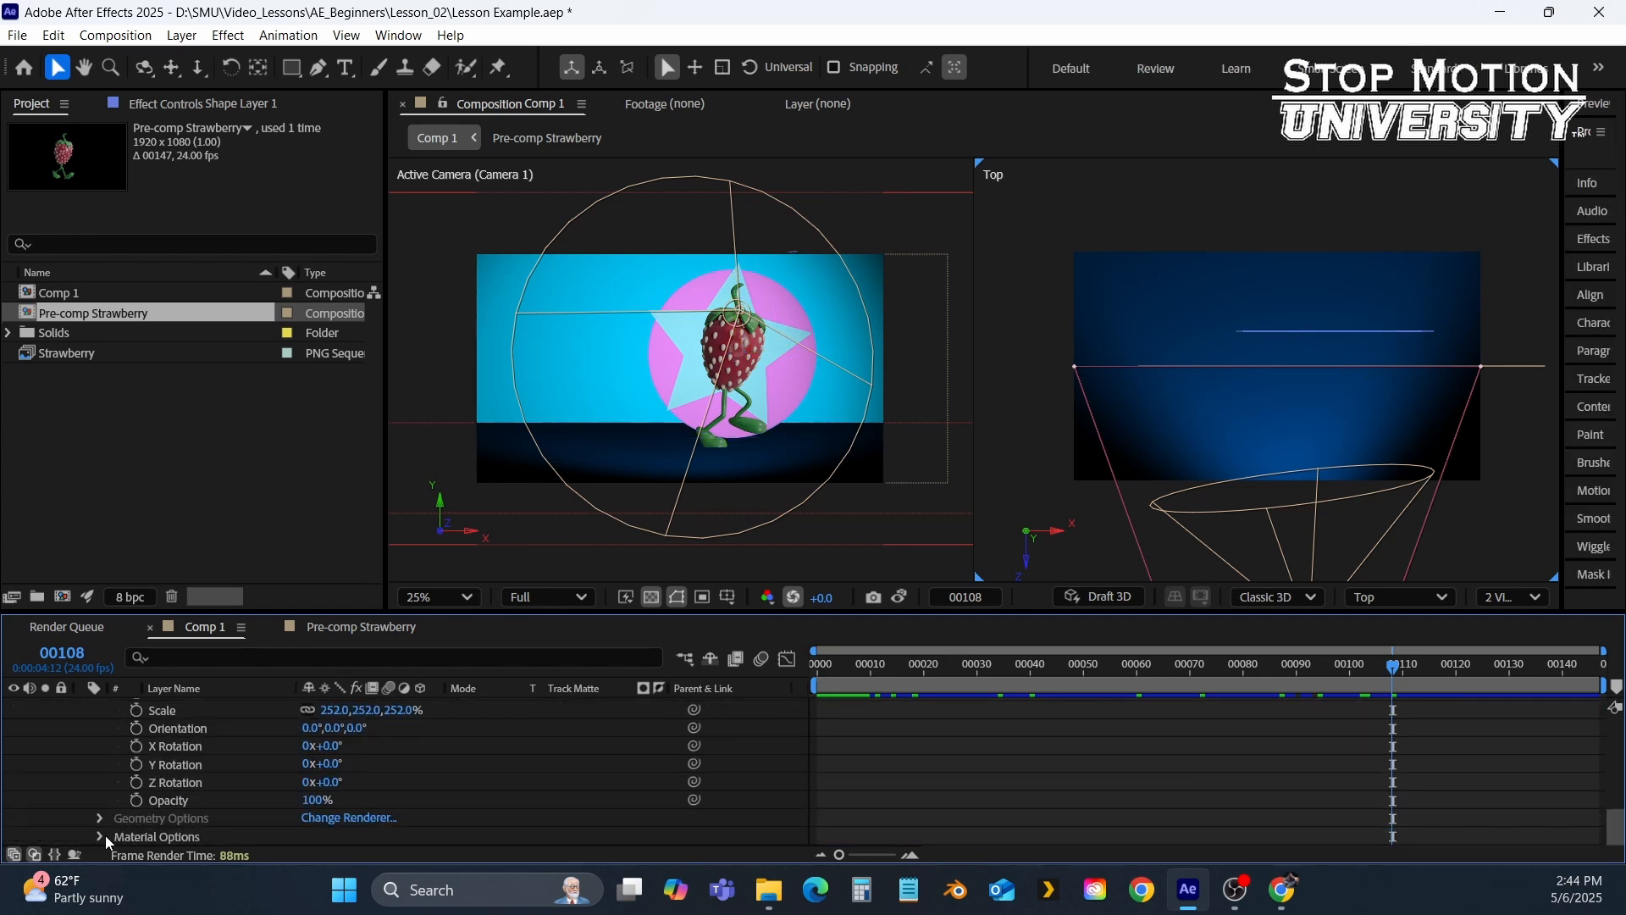
pyautogui.click(98, 836)
pyautogui.scroll(-3, 127, 780)
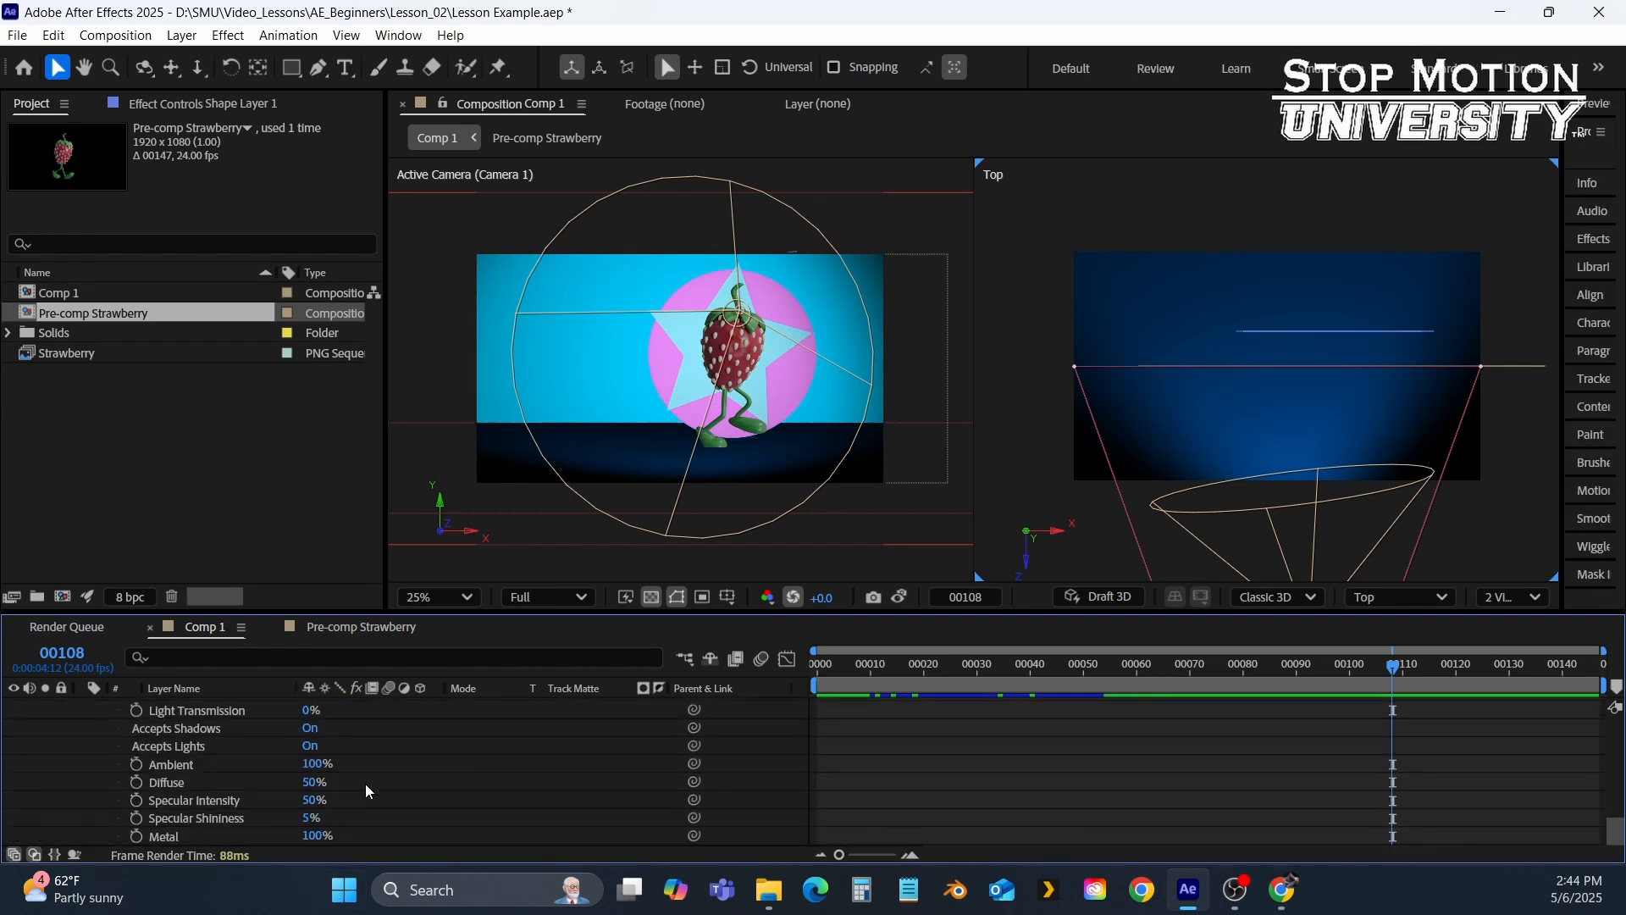
pyautogui.scroll(3, 367, 791)
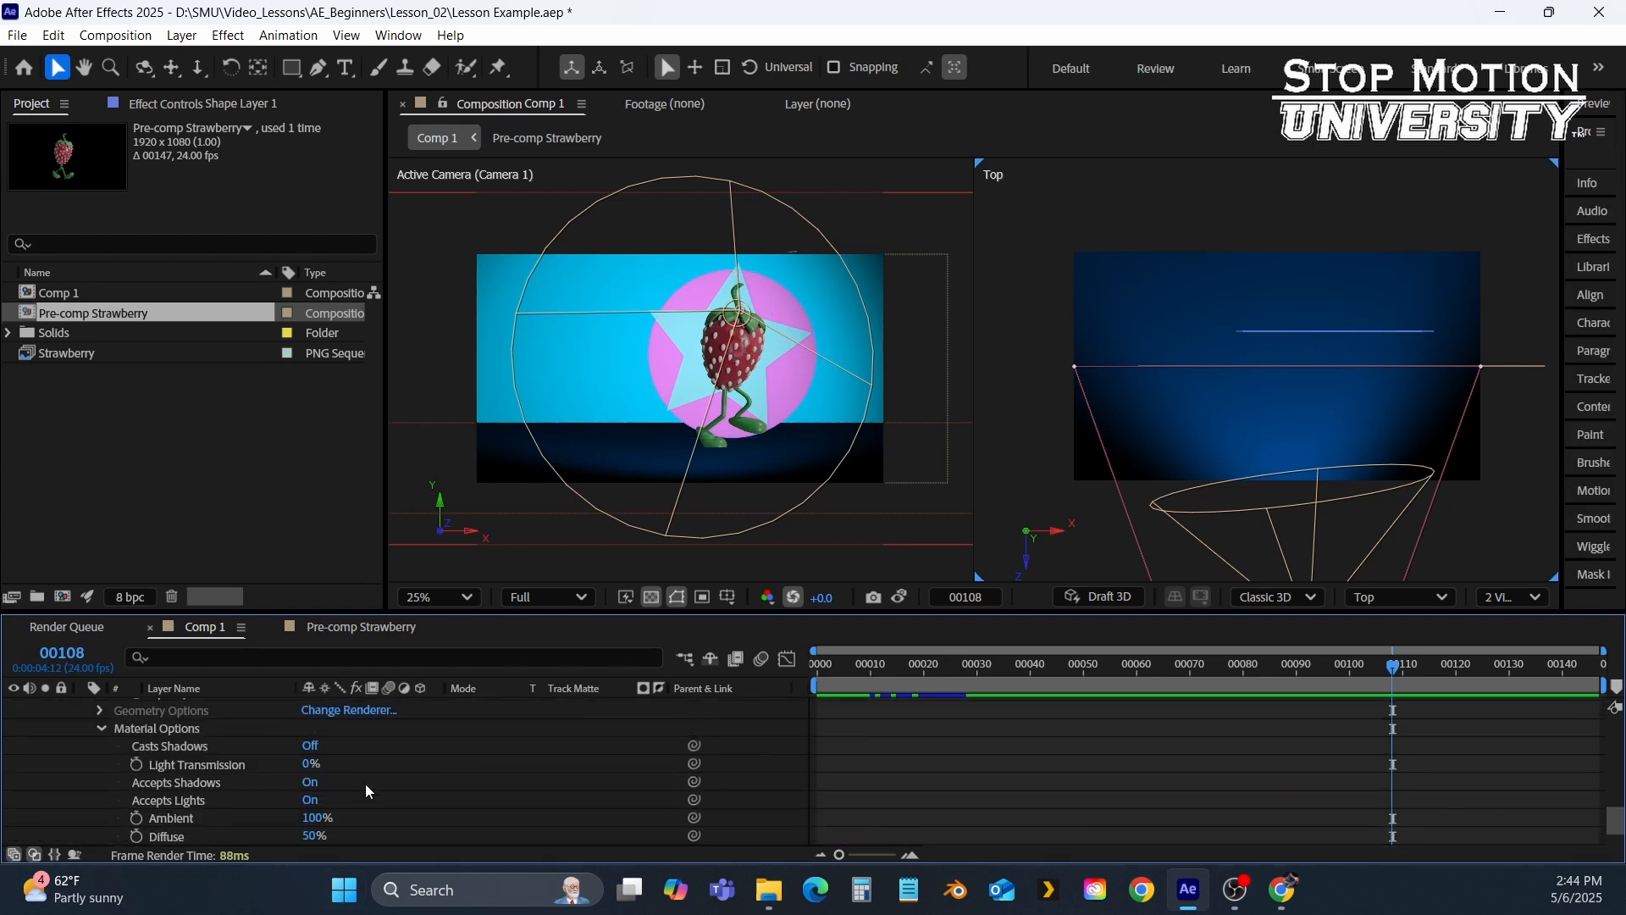
pyautogui.click(311, 749)
pyautogui.scroll(6, 90, 786)
pyautogui.scroll(-6, 89, 786)
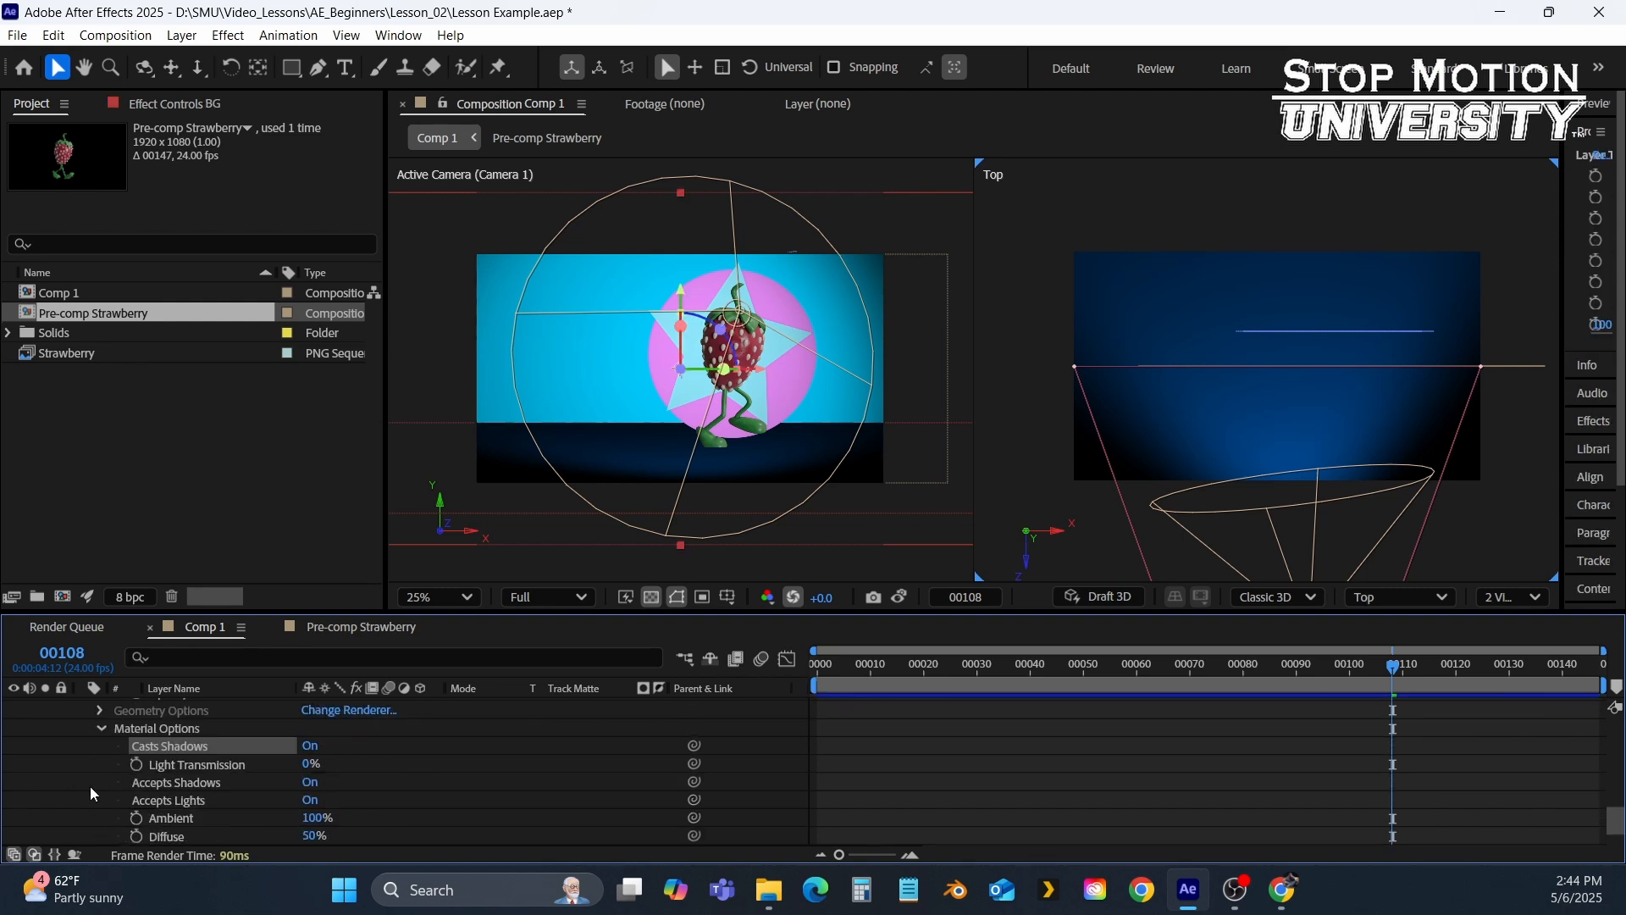
pyautogui.press('a')
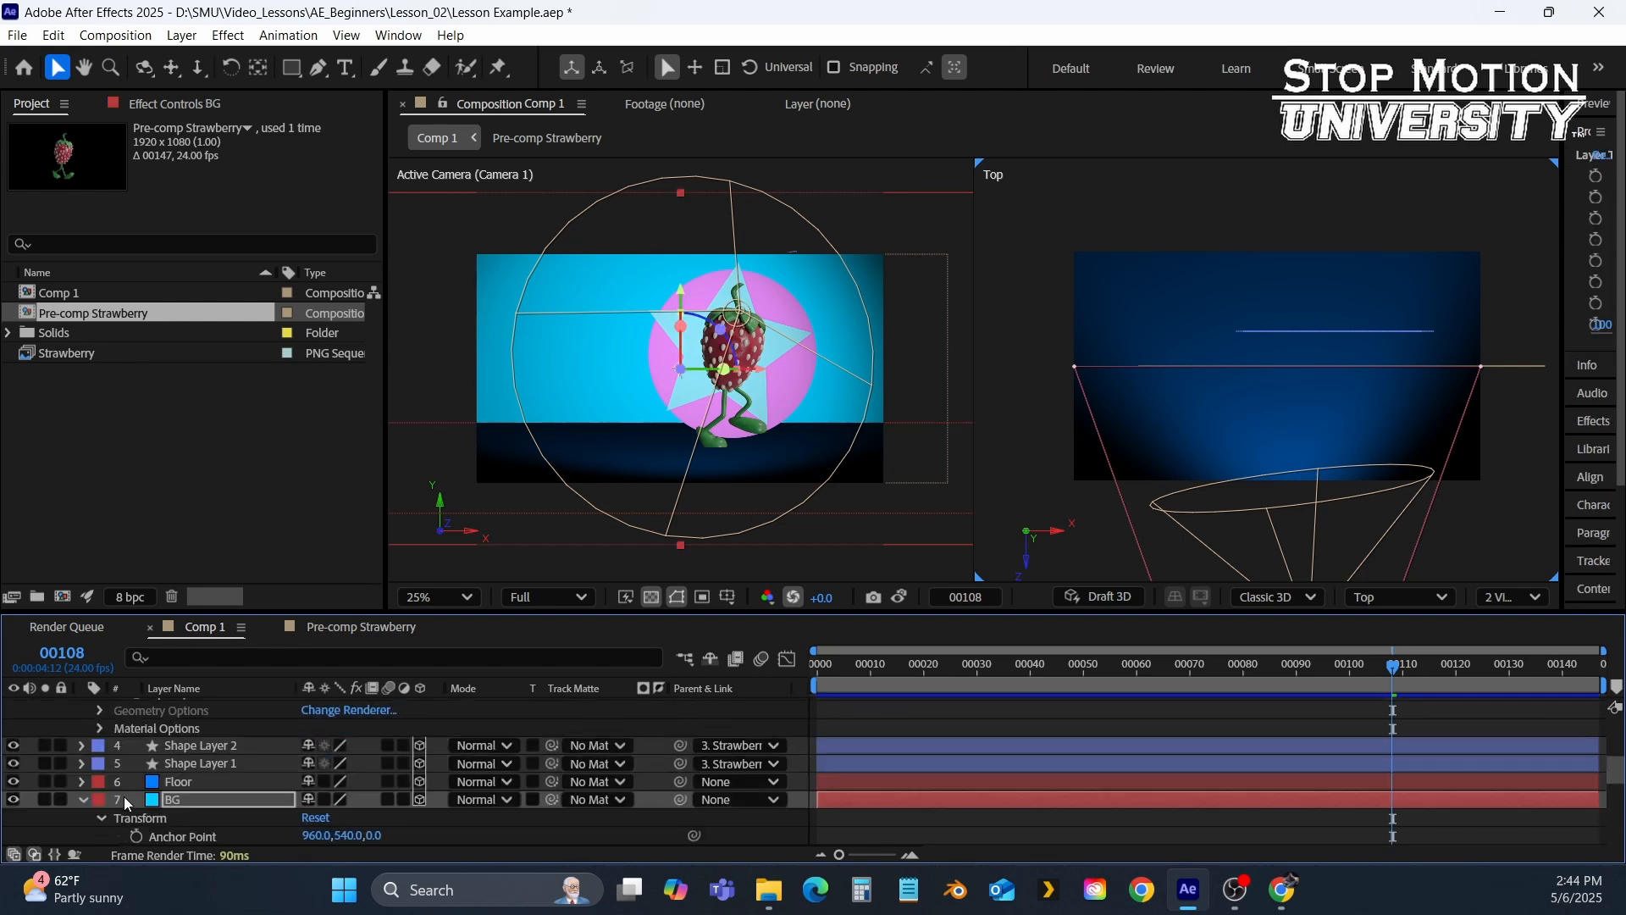
pyautogui.click(82, 800)
# Turn on Casts Shadows in the Floor layer's material options and collapse the Strawberry layer's properties.
pyautogui.click(181, 818)
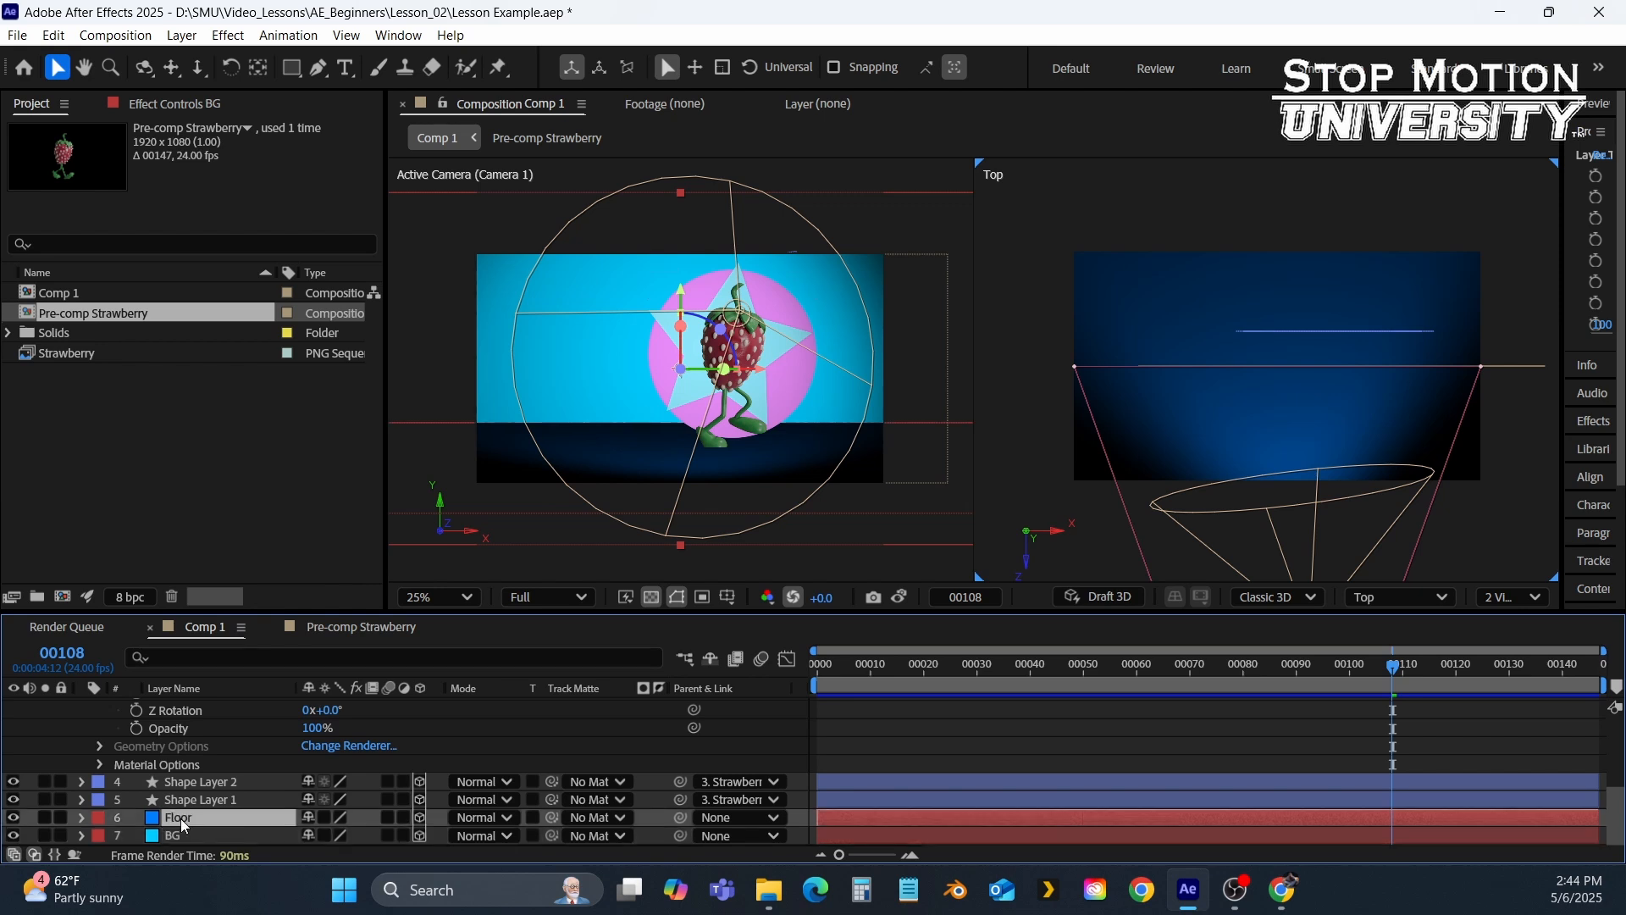
pyautogui.click(81, 818)
pyautogui.scroll(-4, 169, 797)
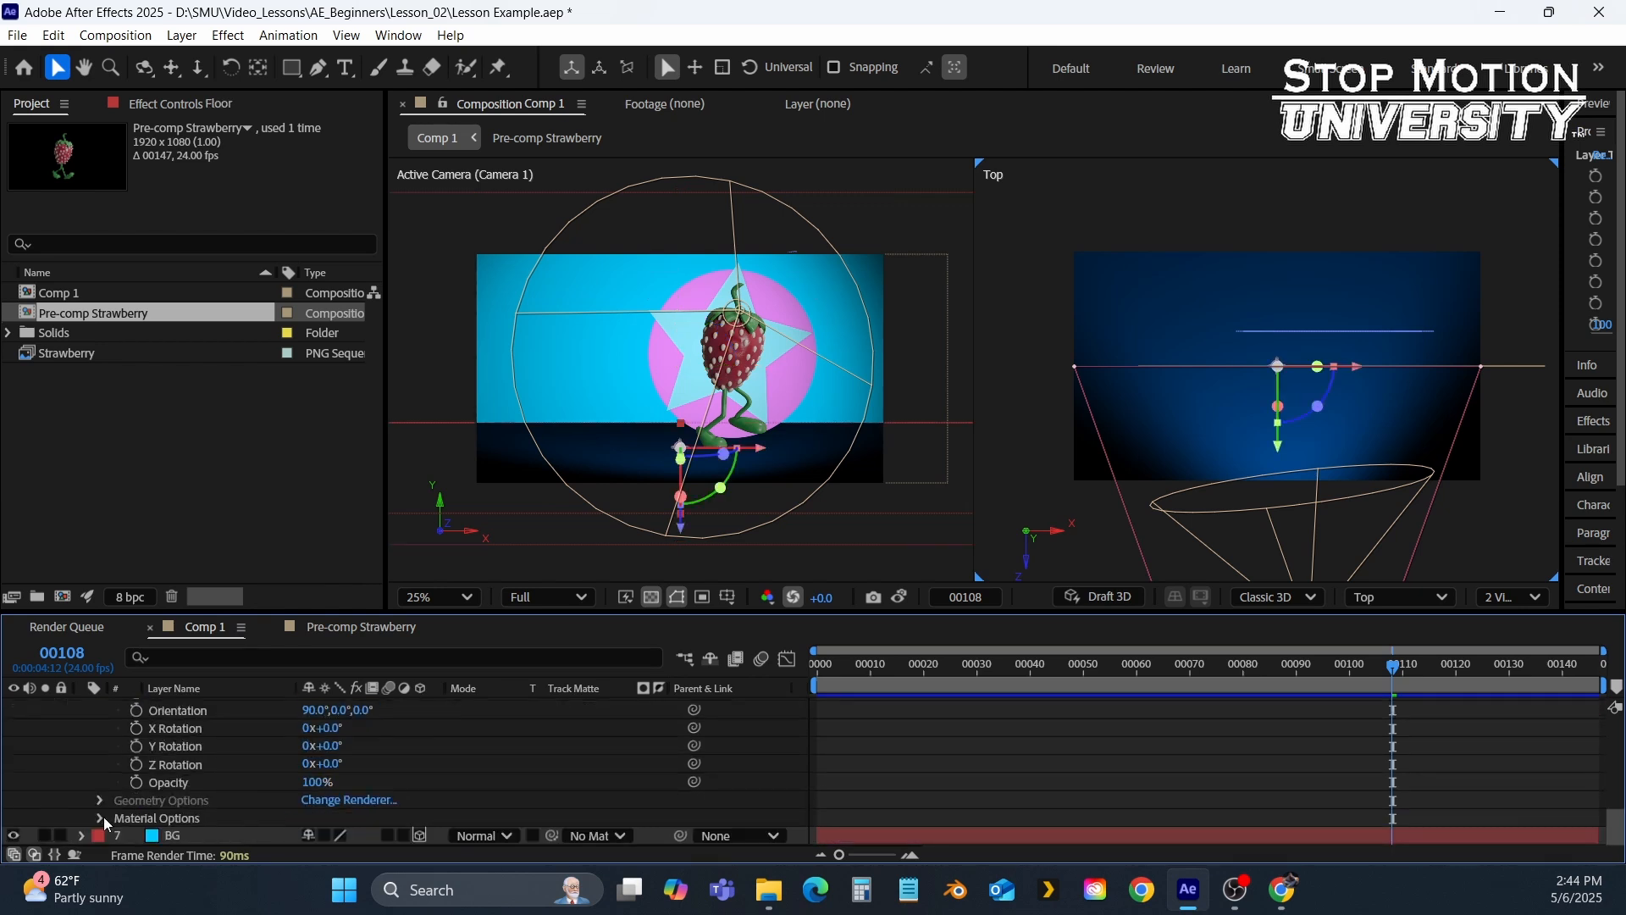
pyautogui.click(100, 826)
pyautogui.scroll(3, 288, 798)
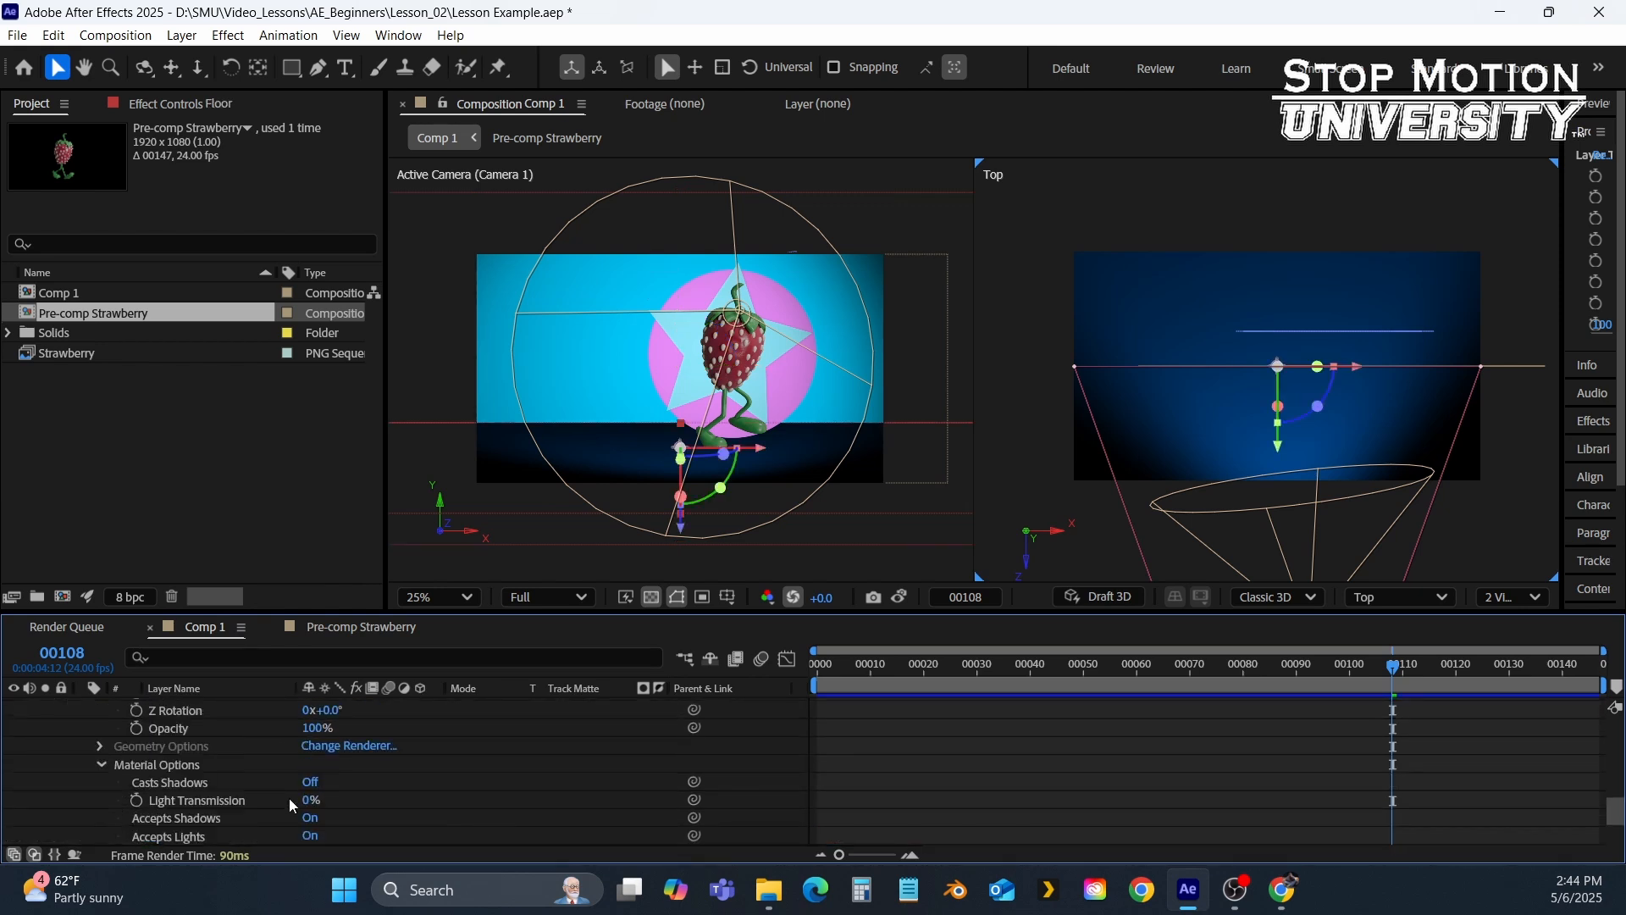
pyautogui.click(310, 784)
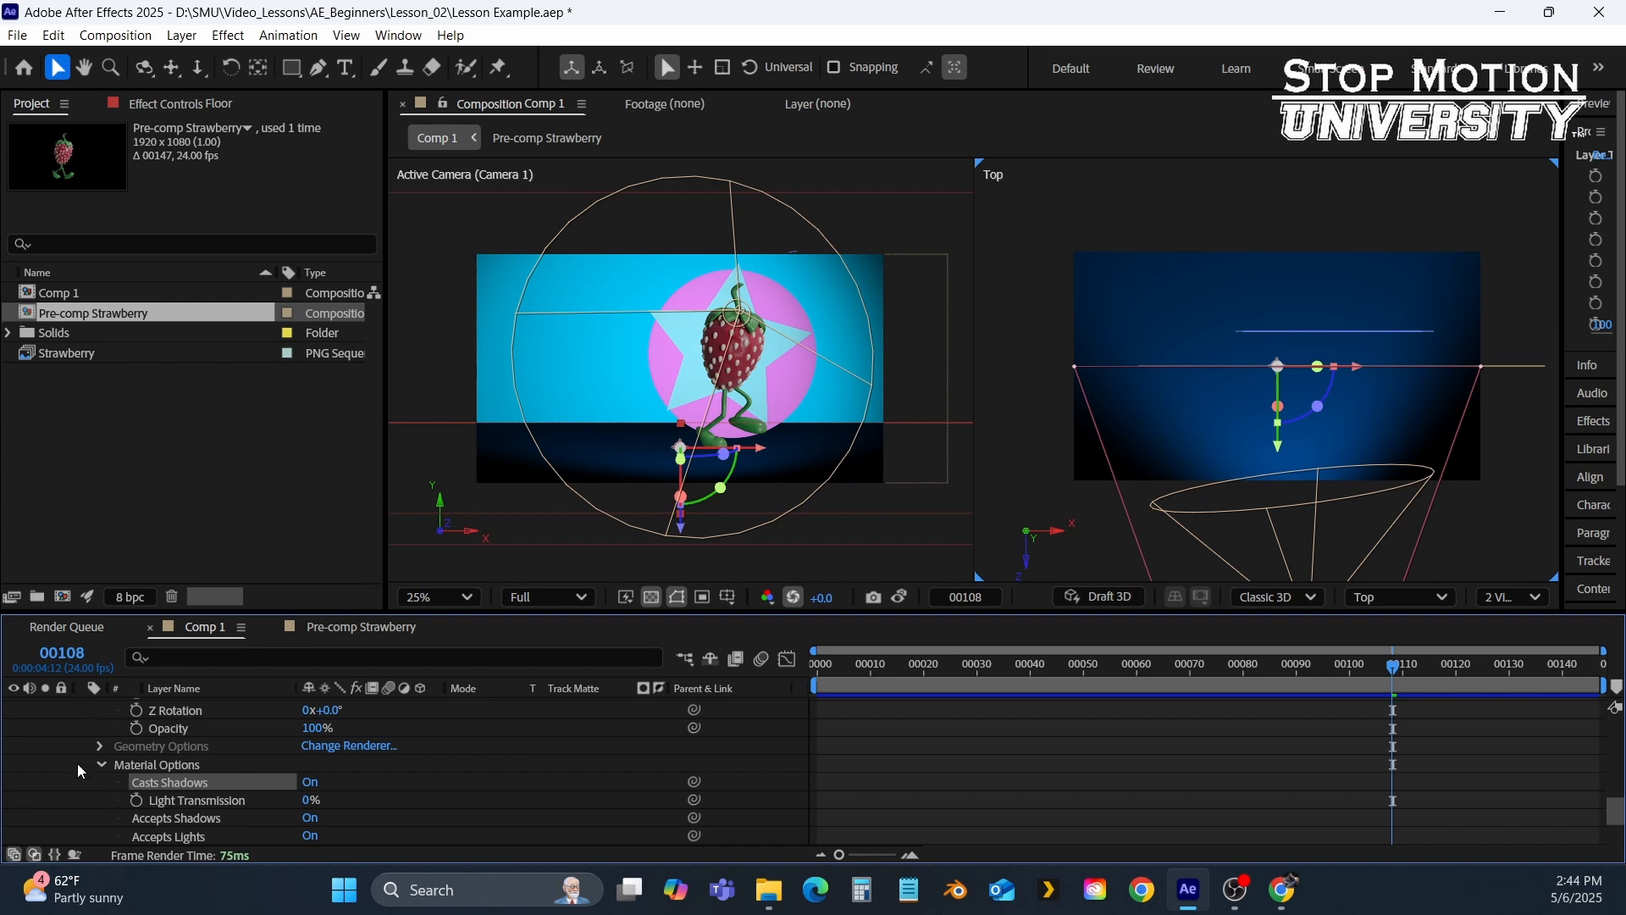
pyautogui.click(100, 764)
pyautogui.scroll(3, 93, 775)
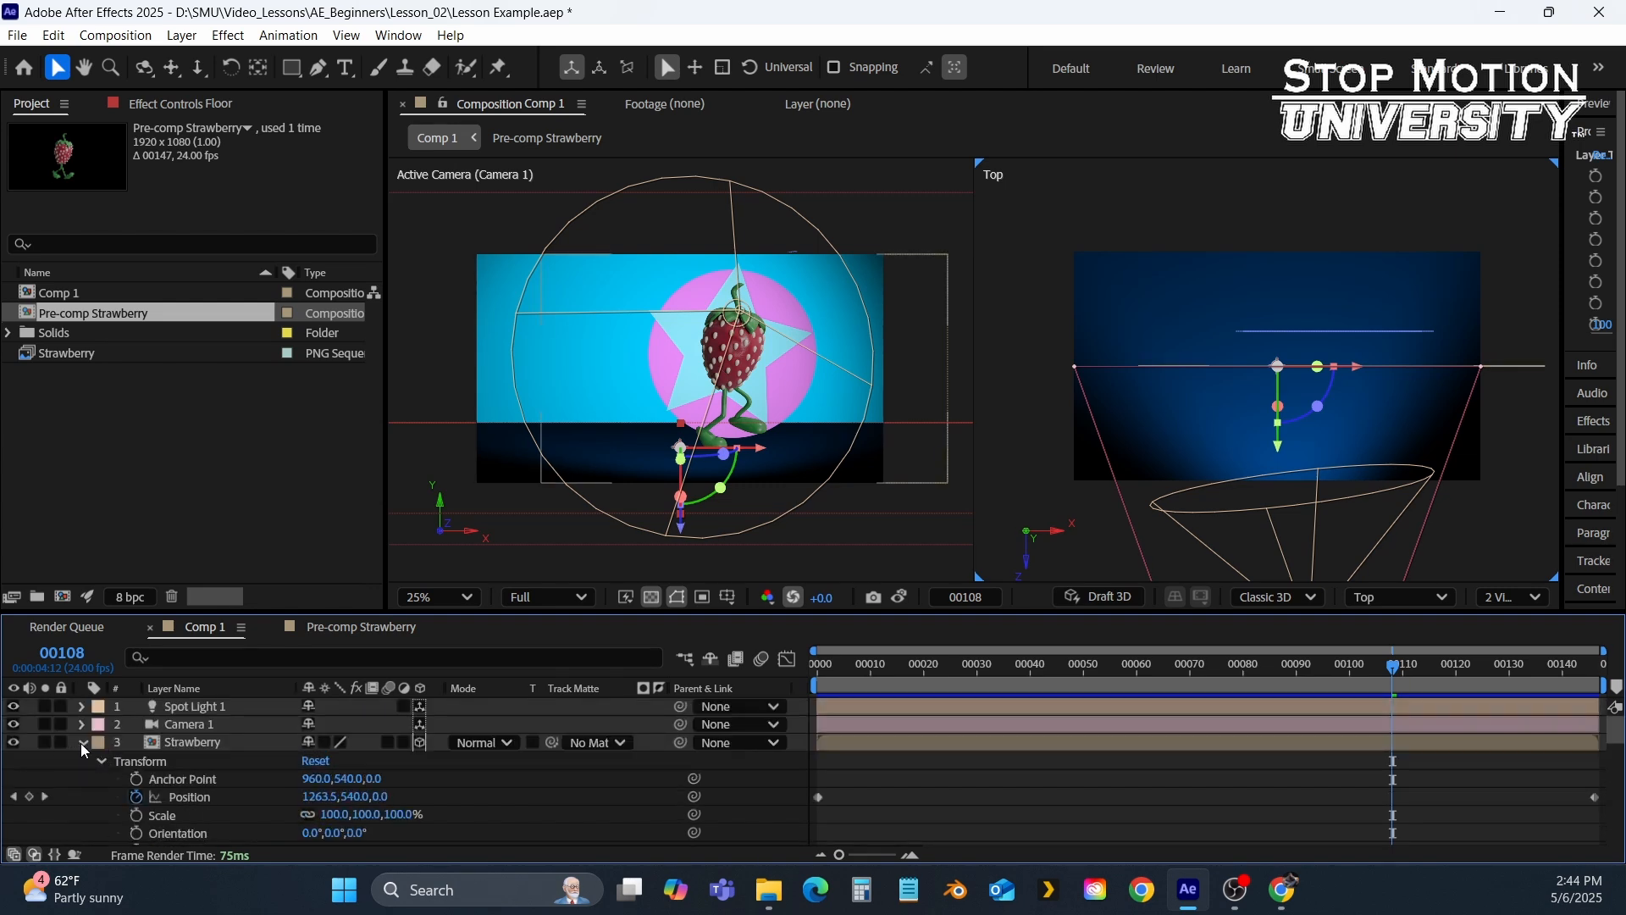
pyautogui.click(81, 742)
pyautogui.scroll(-4, 1241, 476)
pyautogui.scroll(3, 1241, 480)
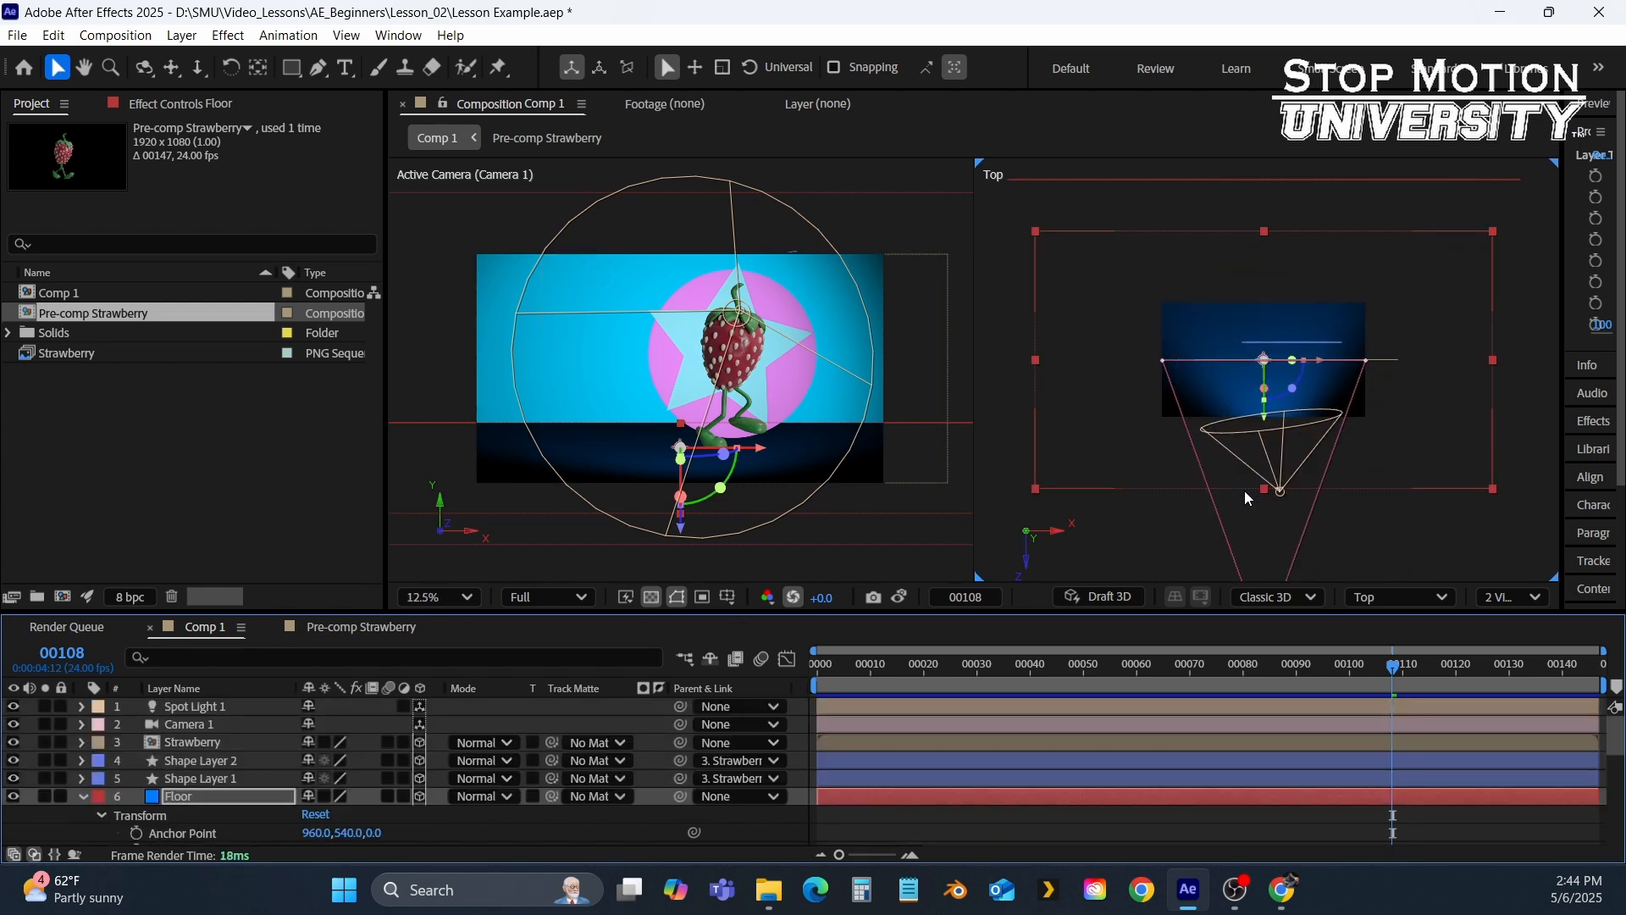
# Move Spot Light 1 closer to the strawberry and toward the right side of the set in the Top view.
pyautogui.click(176, 709)
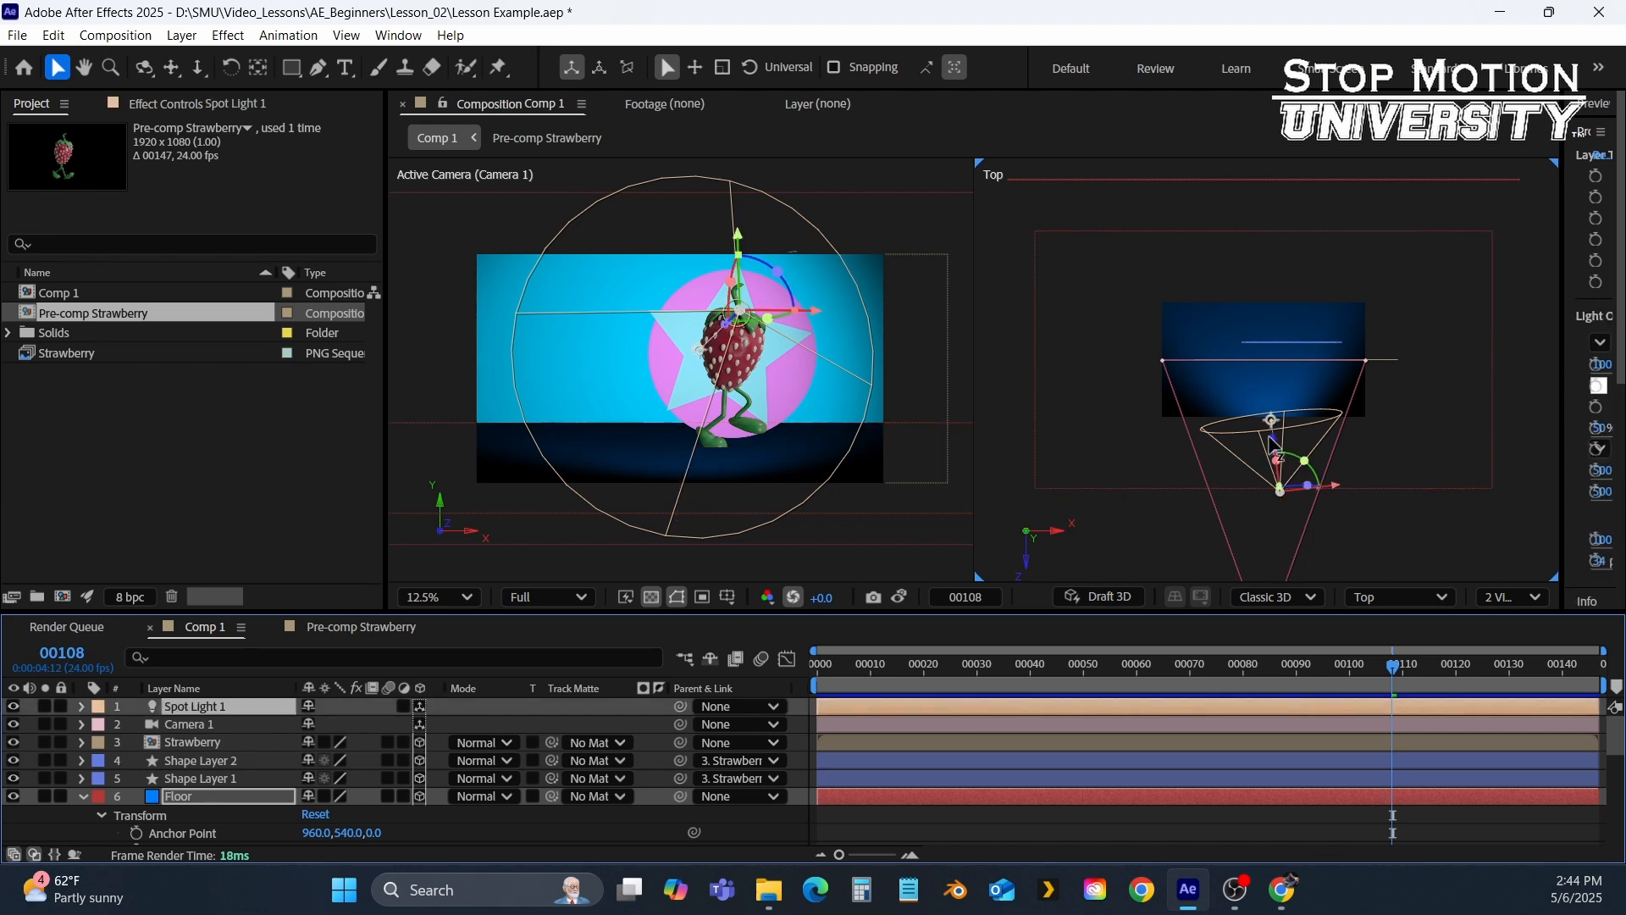
pyautogui.moveTo(1273, 441); pyautogui.dragTo(1265, 382)
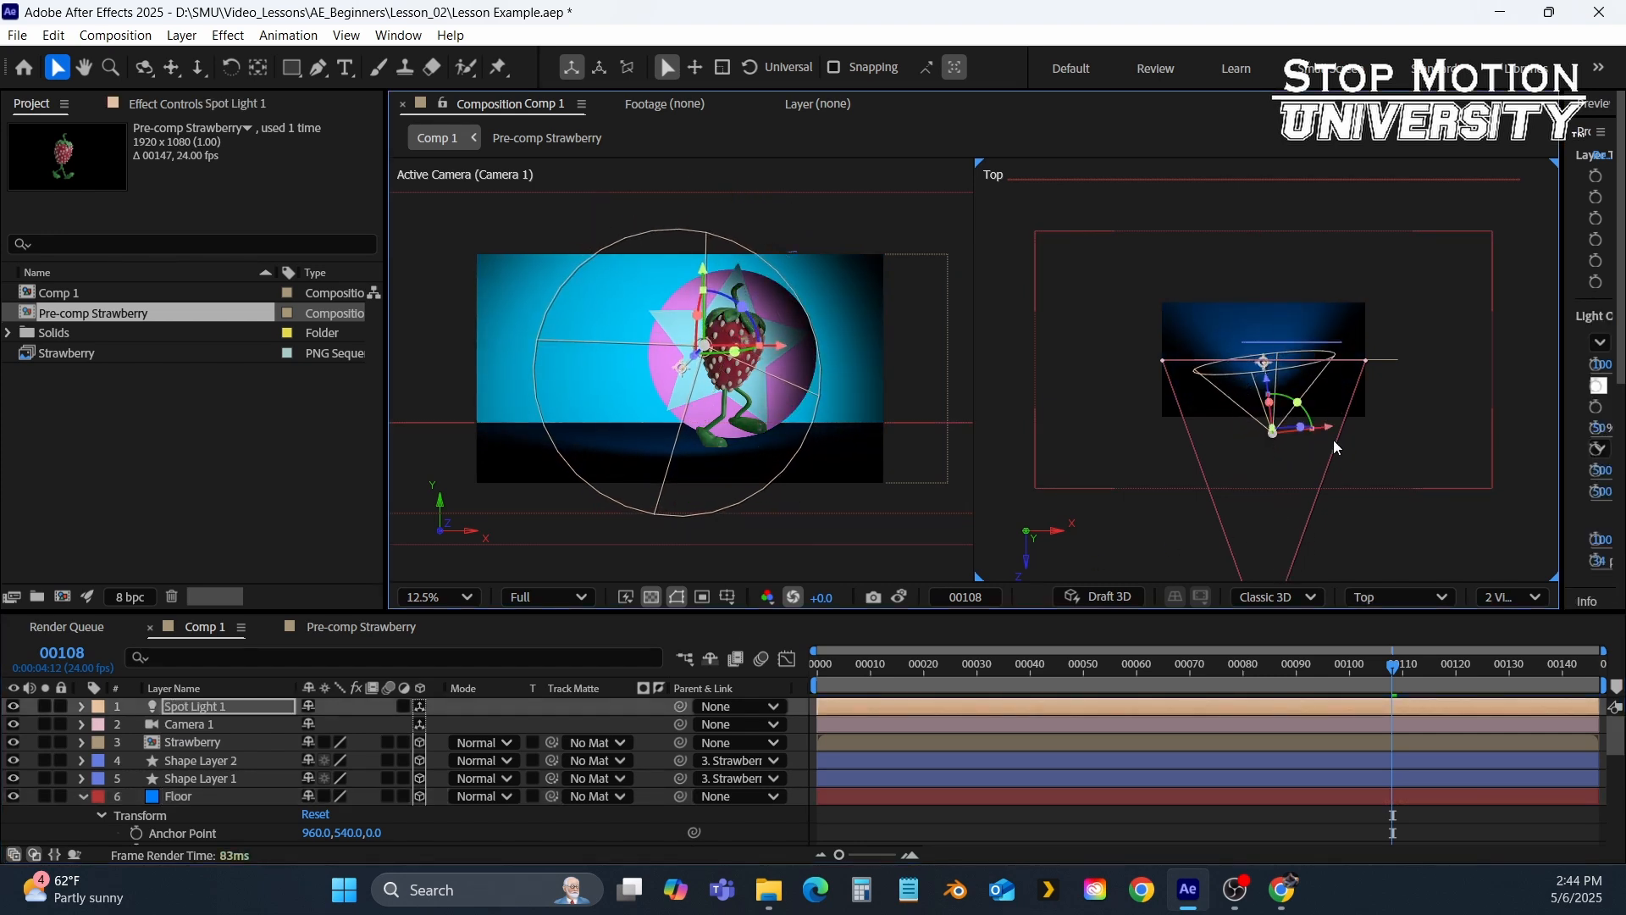
pyautogui.moveTo(1335, 430); pyautogui.dragTo(1358, 432)
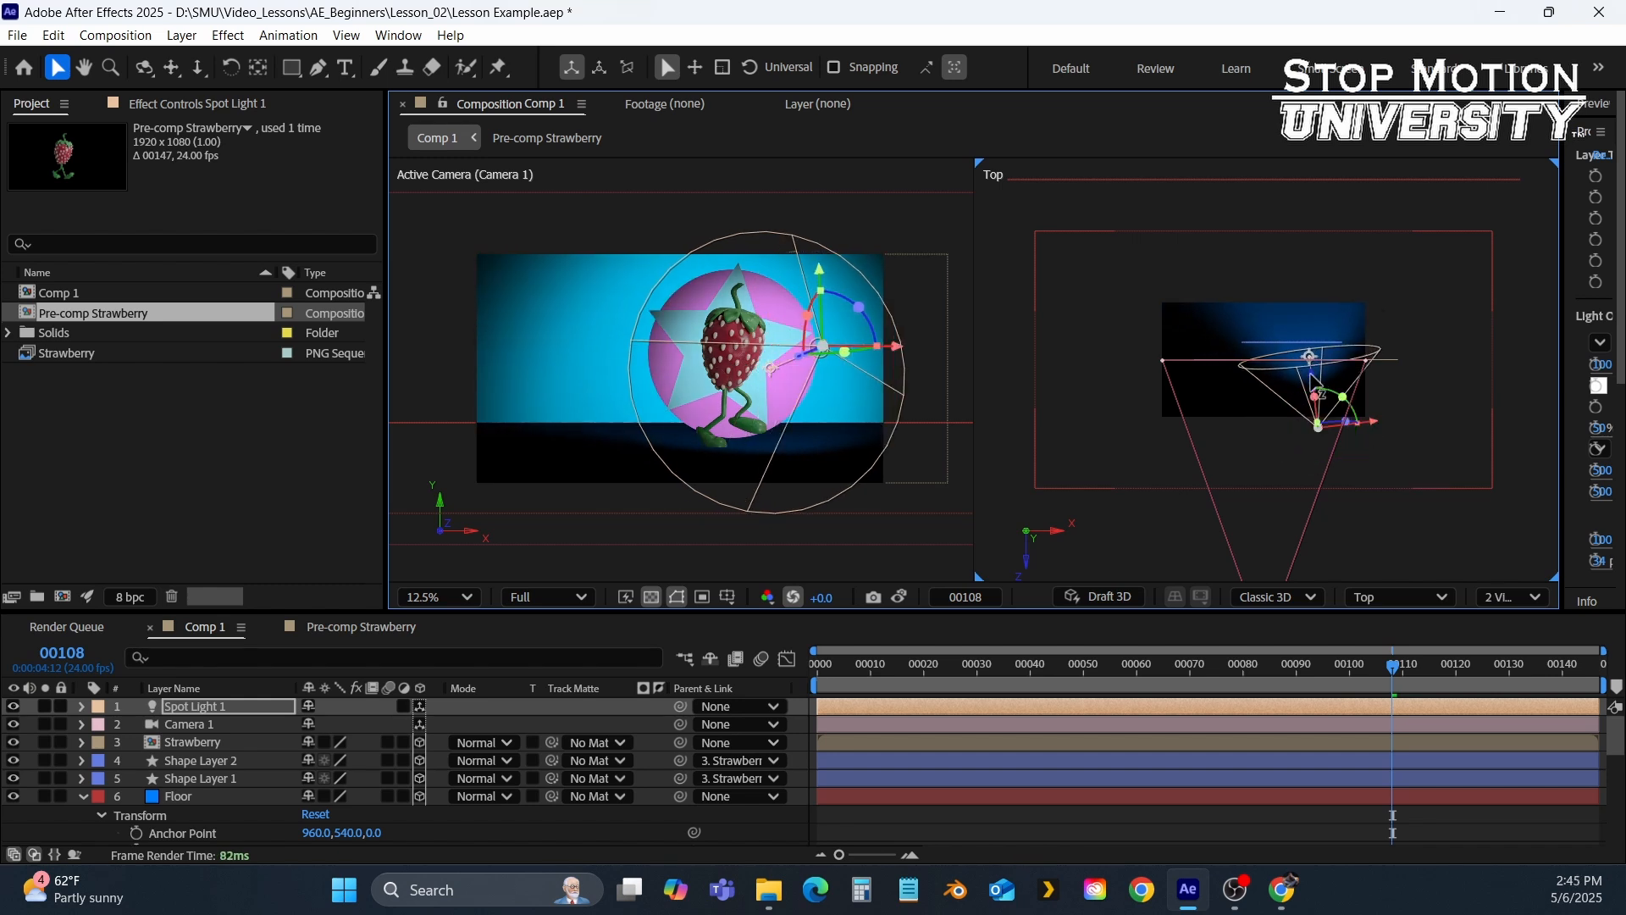
pyautogui.moveTo(1318, 378)
pyautogui.mouseDown()
pyautogui.moveTo(1323, 393)
pyautogui.moveTo(1279, 347)
pyautogui.moveTo(1324, 423)
pyautogui.moveTo(1321, 395)
pyautogui.mouseUp()
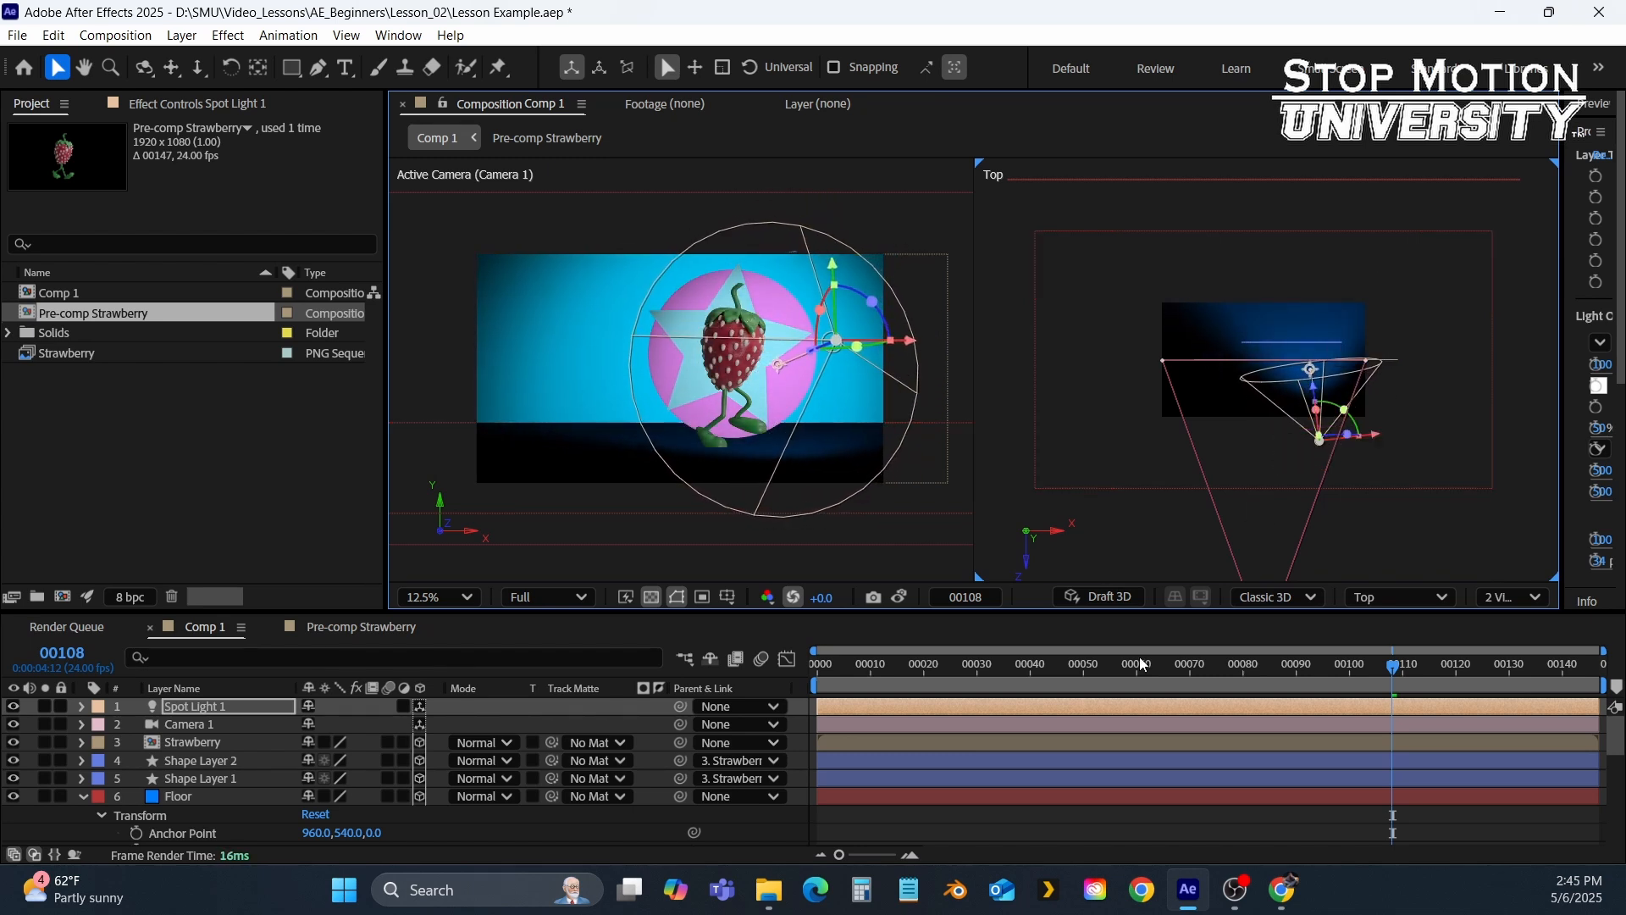
# Scrub the animation to frame 97 and check the Strawberry and shape layers under the repositioned light.
pyautogui.moveTo(1310, 664); pyautogui.dragTo(1047, 662)
pyautogui.click(1273, 663)
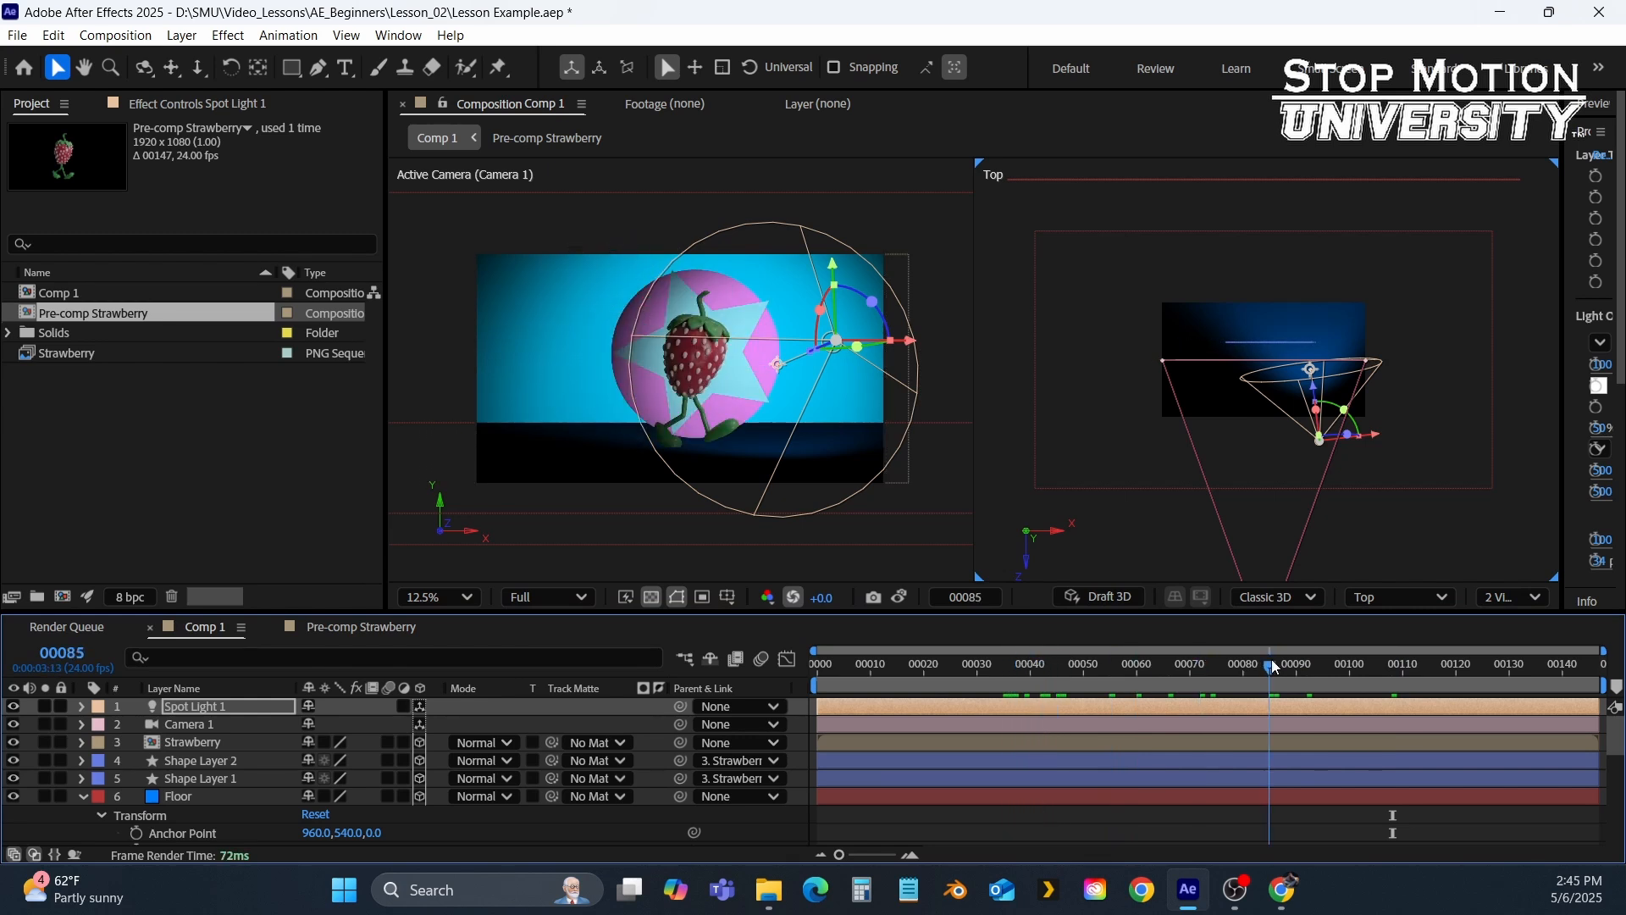
pyautogui.moveTo(1282, 666); pyautogui.dragTo(1335, 665)
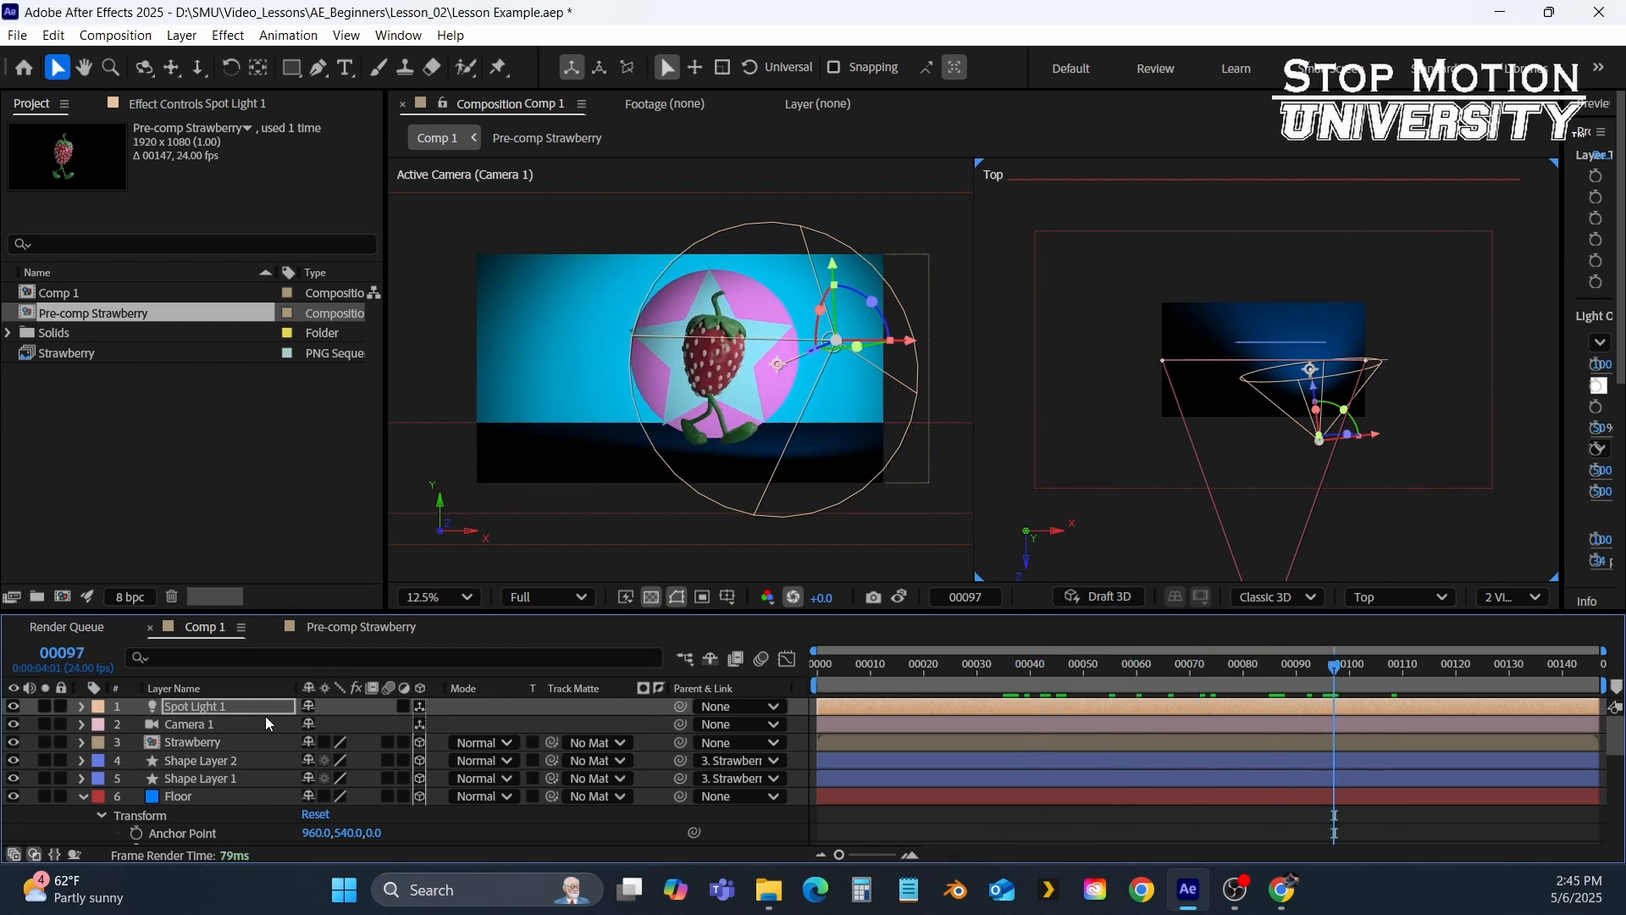
pyautogui.click(200, 740)
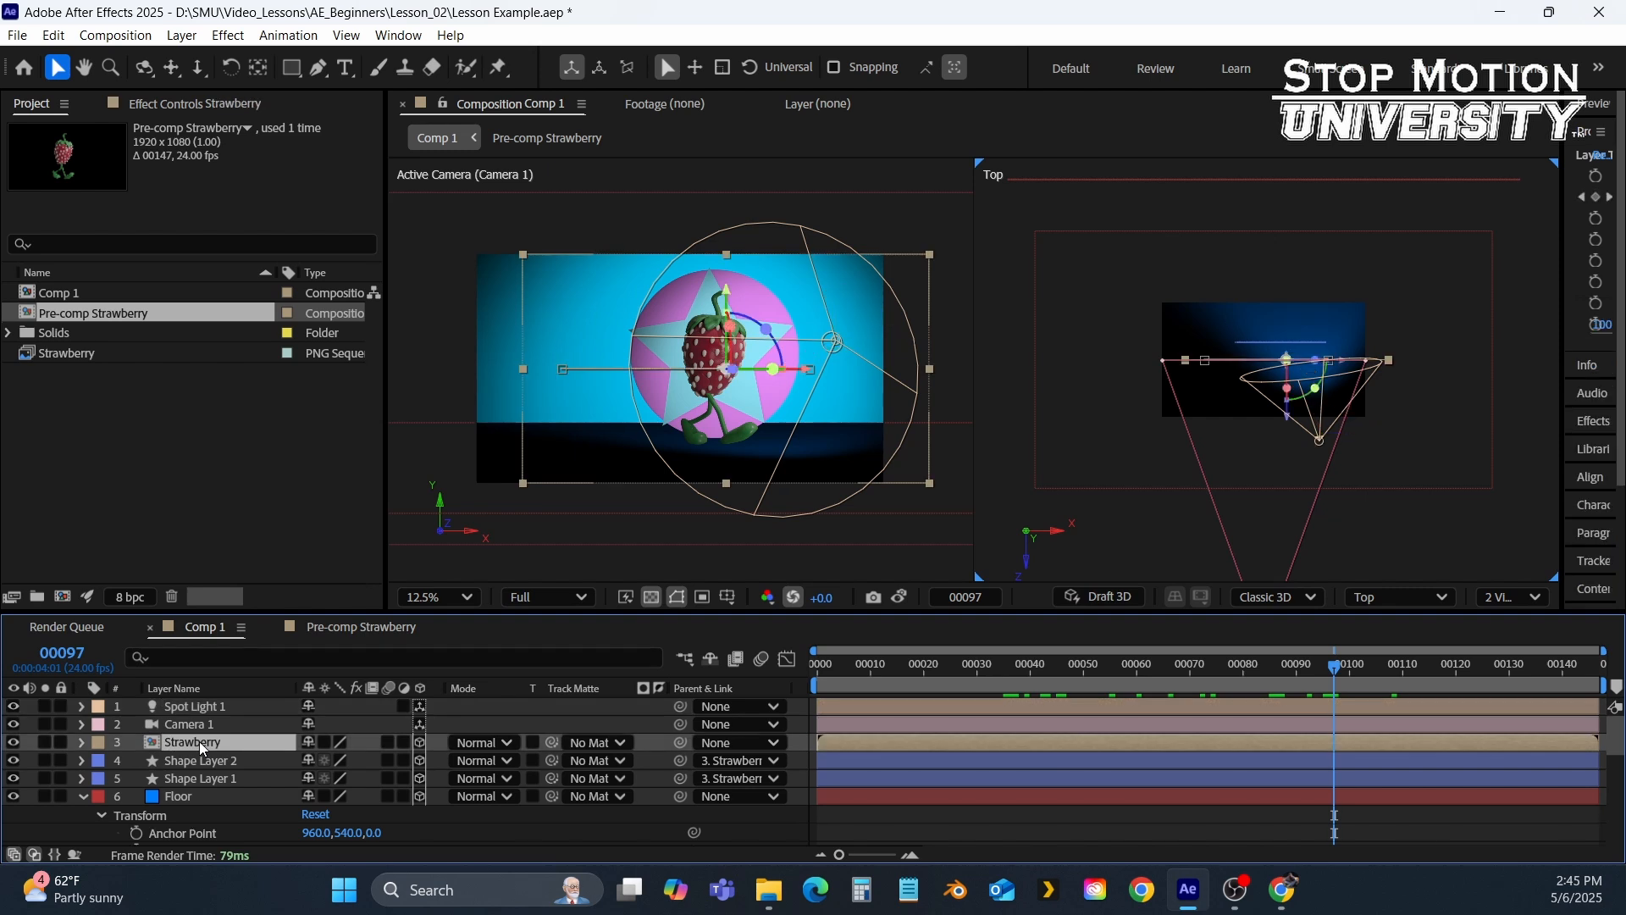
pyautogui.click(201, 764)
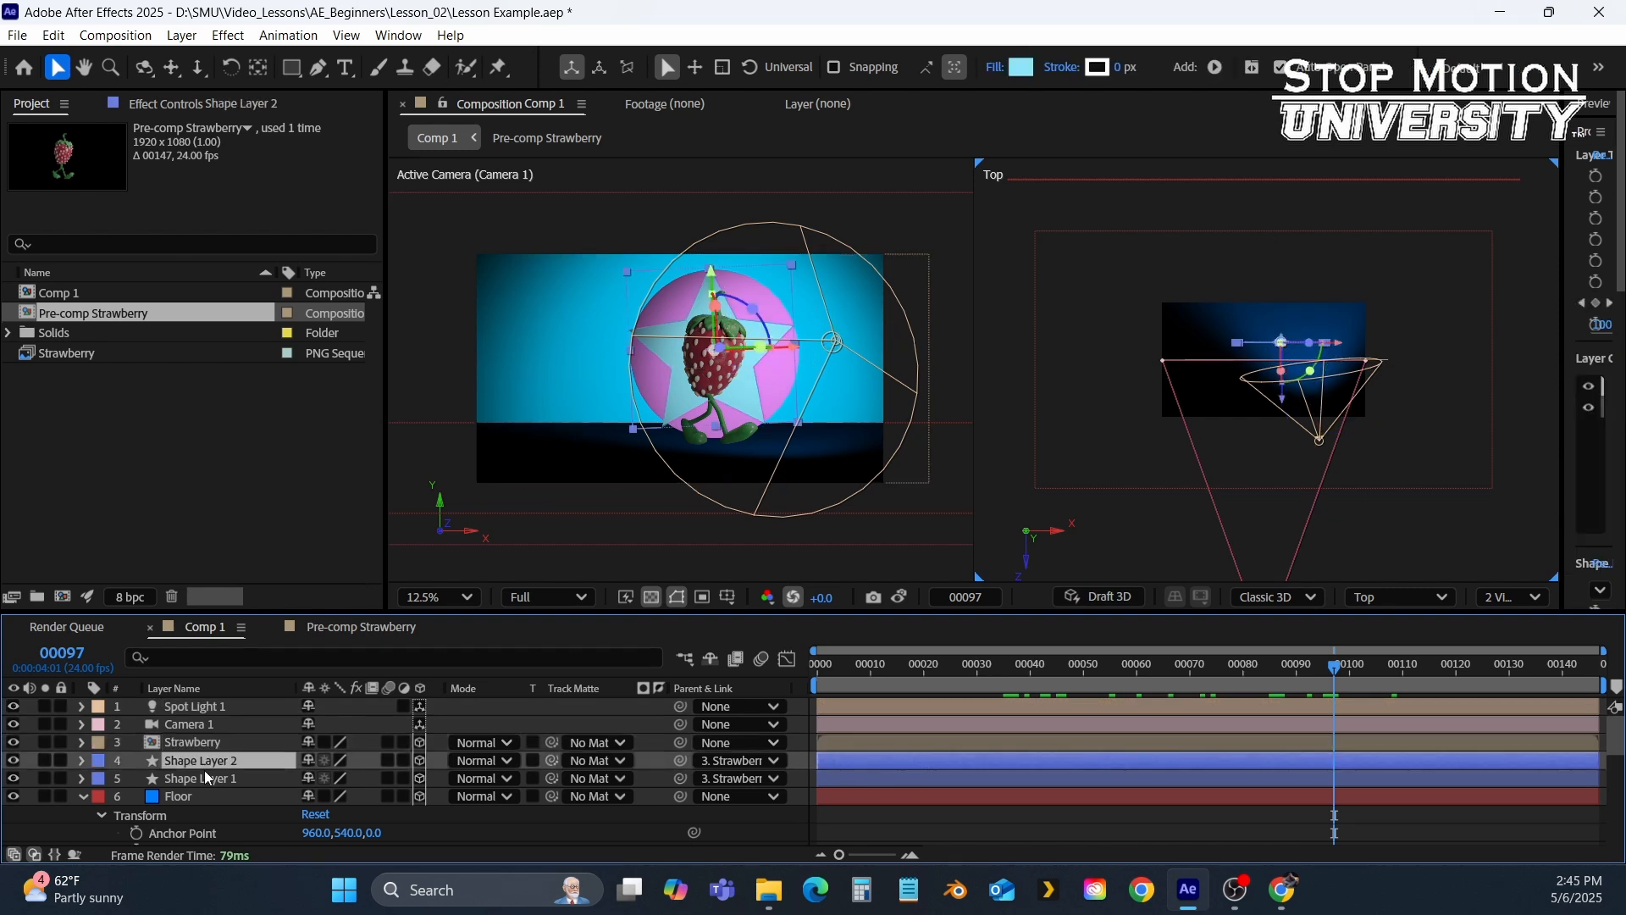
pyautogui.click(209, 778)
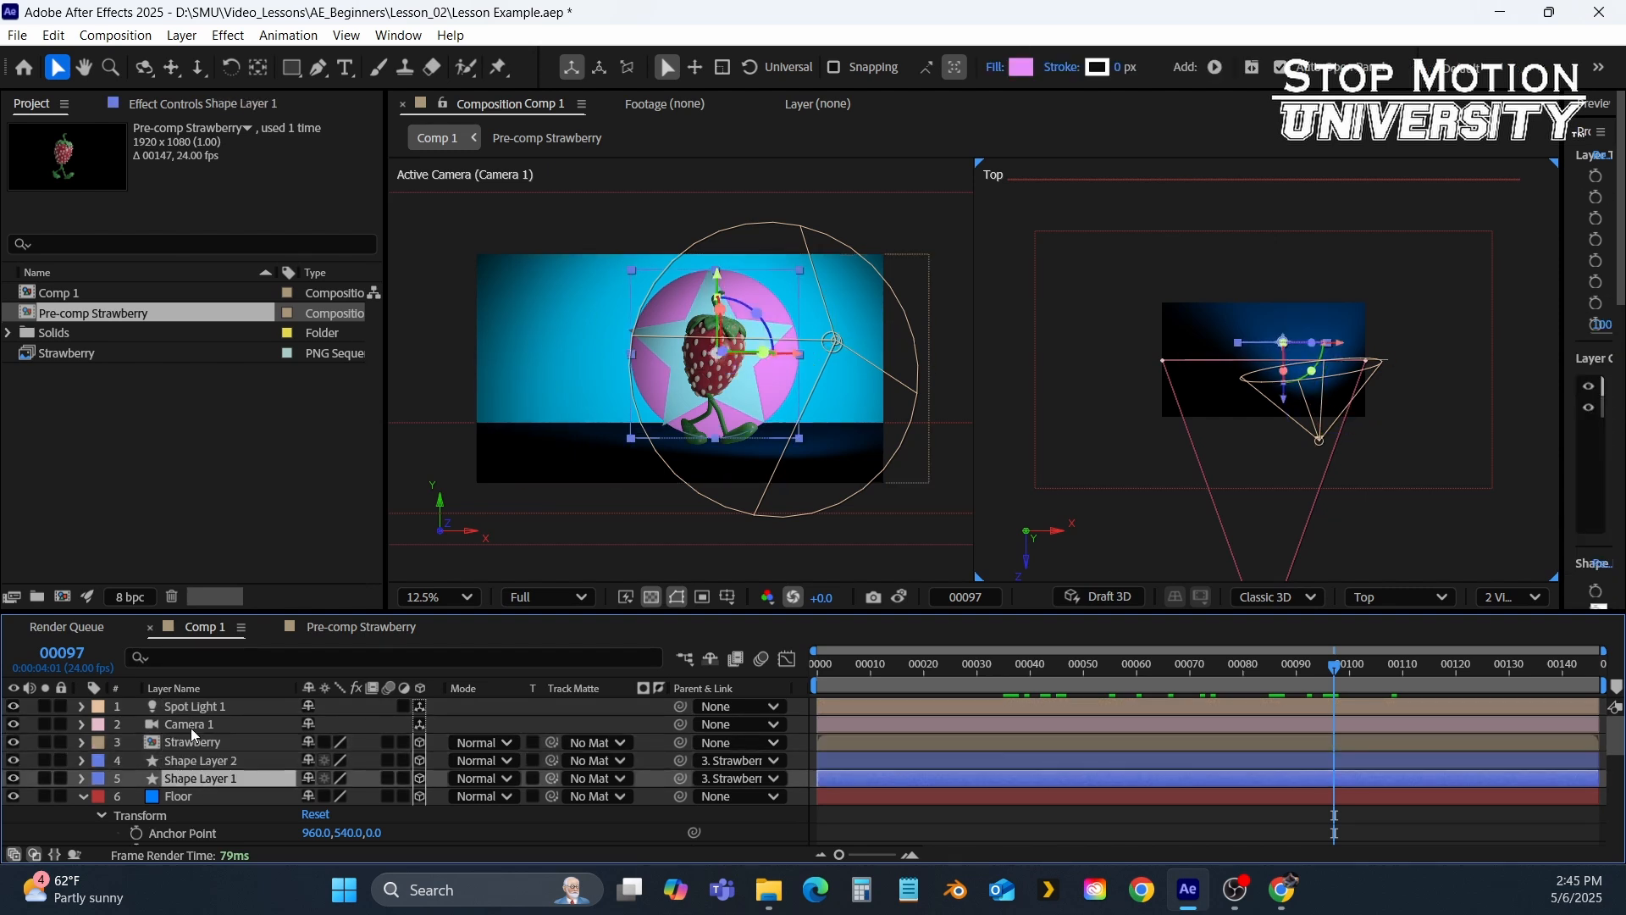
# Turn on Casts Shadows in Spot Light 1's light options and collapse the light's properties.
pyautogui.click(183, 705)
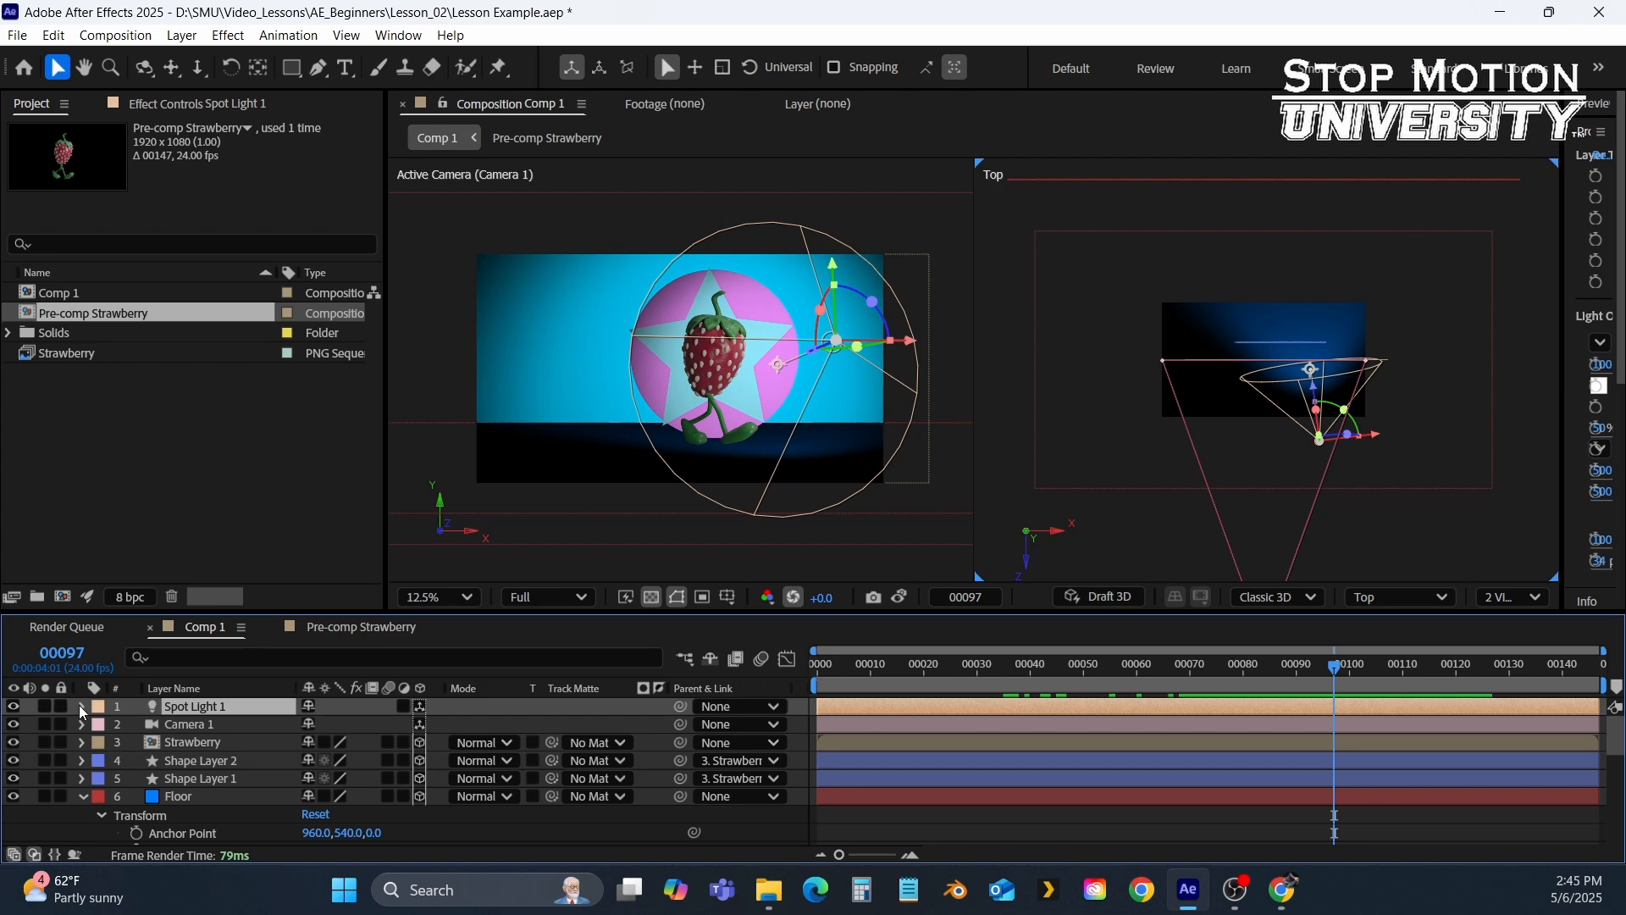
pyautogui.click(81, 706)
pyautogui.scroll(-5, 257, 762)
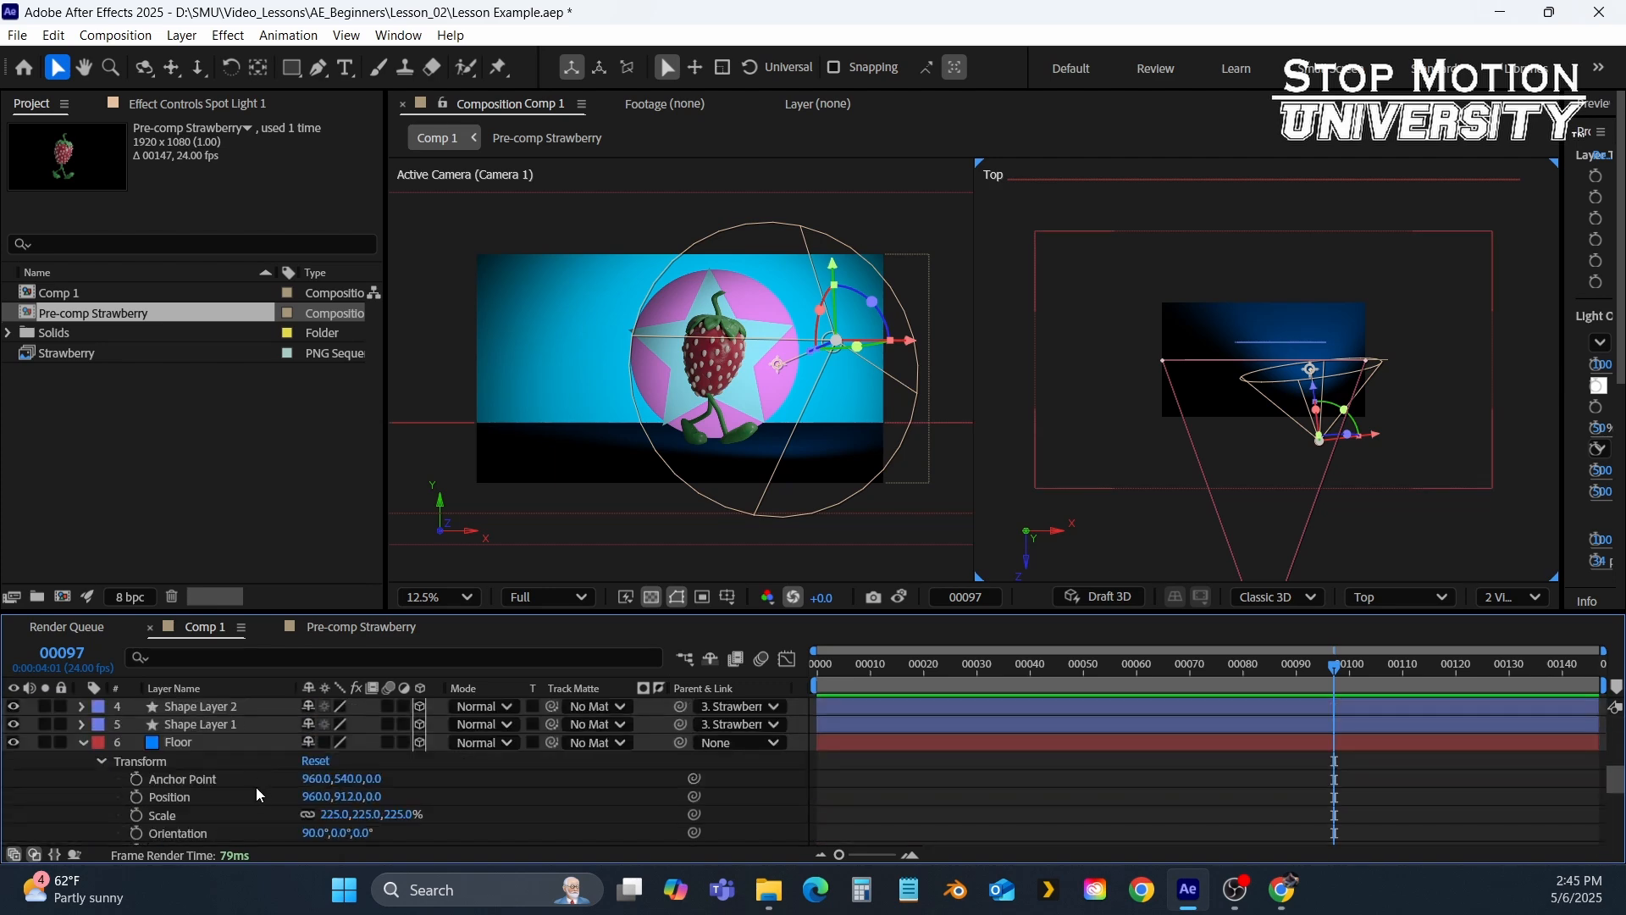
pyautogui.scroll(1, 252, 786)
pyautogui.scroll(2, 251, 786)
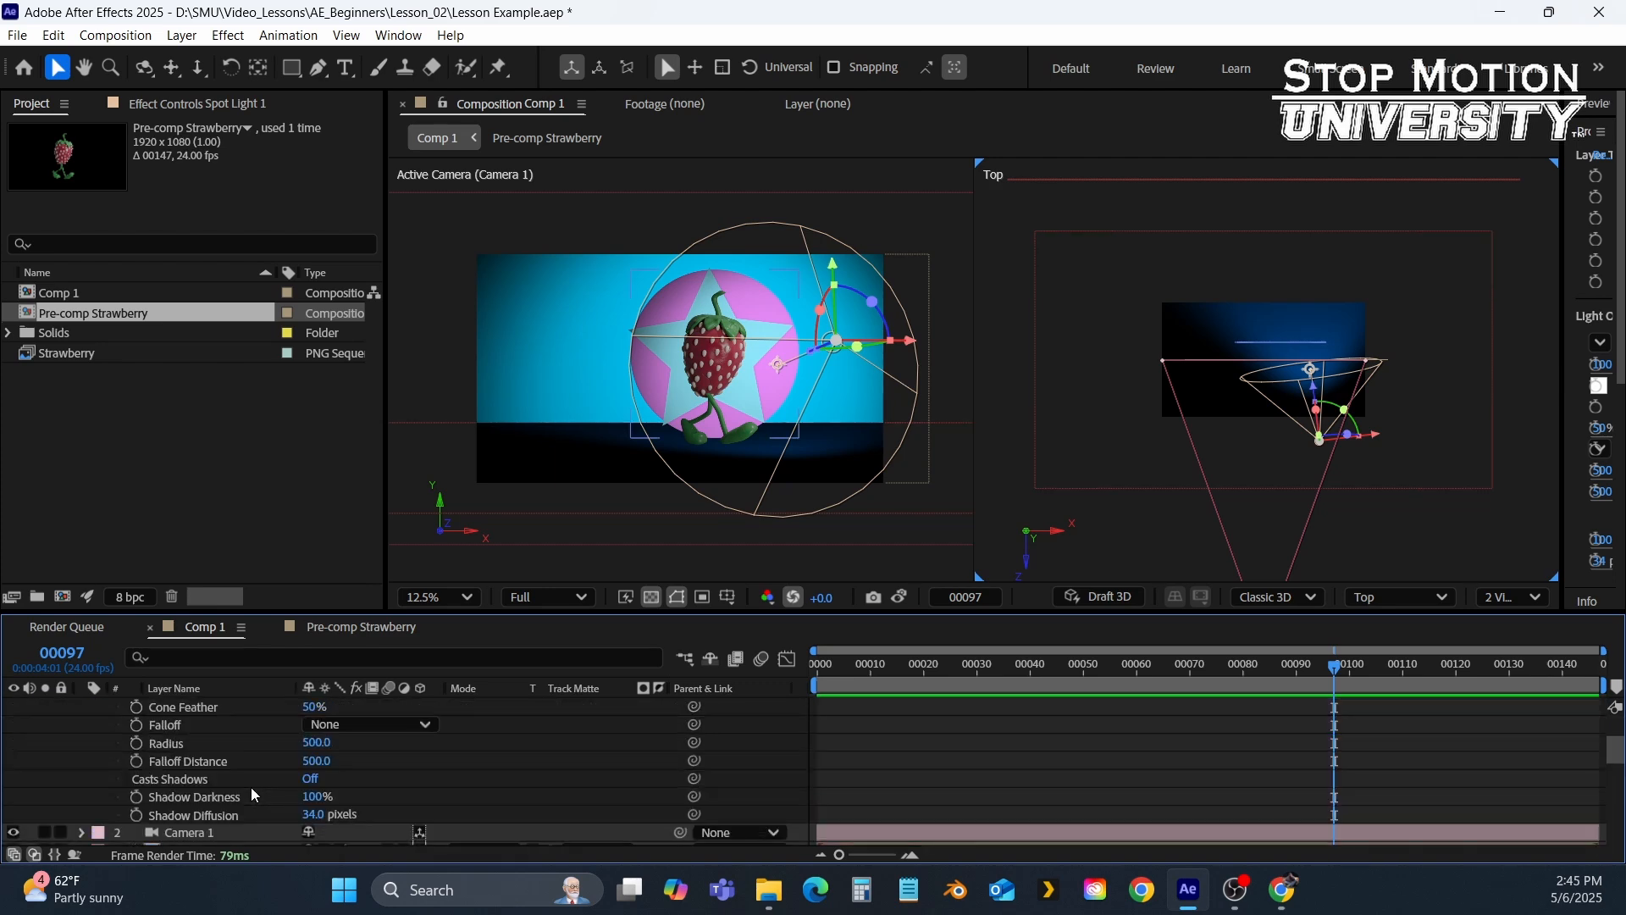
pyautogui.click(312, 781)
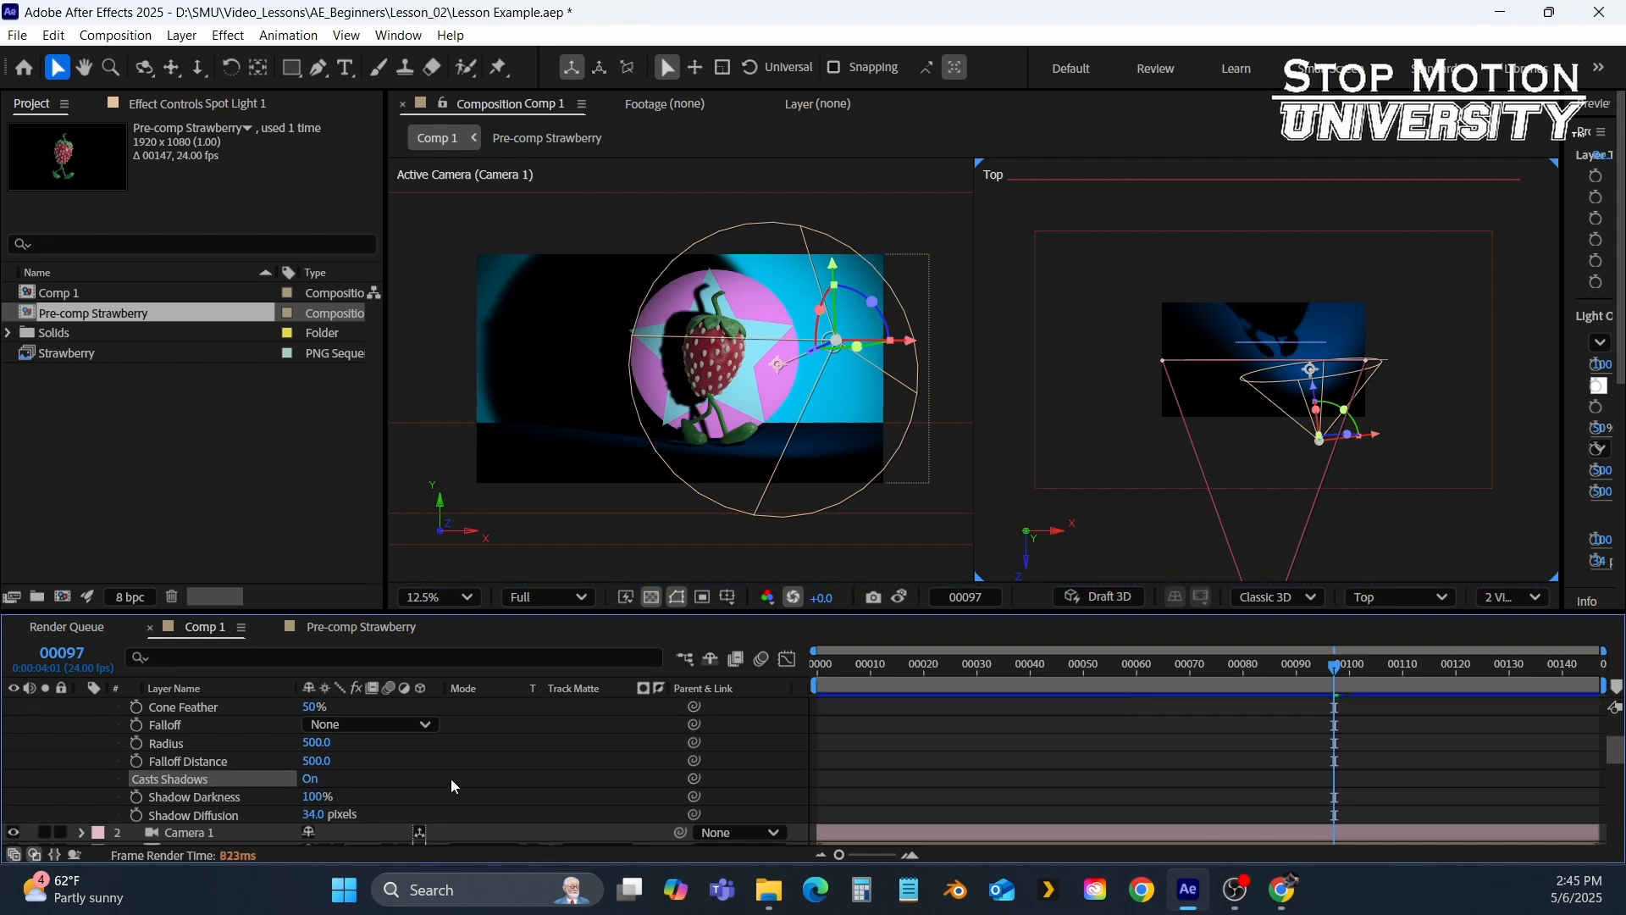
pyautogui.scroll(2, 225, 759)
pyautogui.scroll(-2, 225, 760)
pyautogui.scroll(2, 93, 745)
pyautogui.click(110, 744)
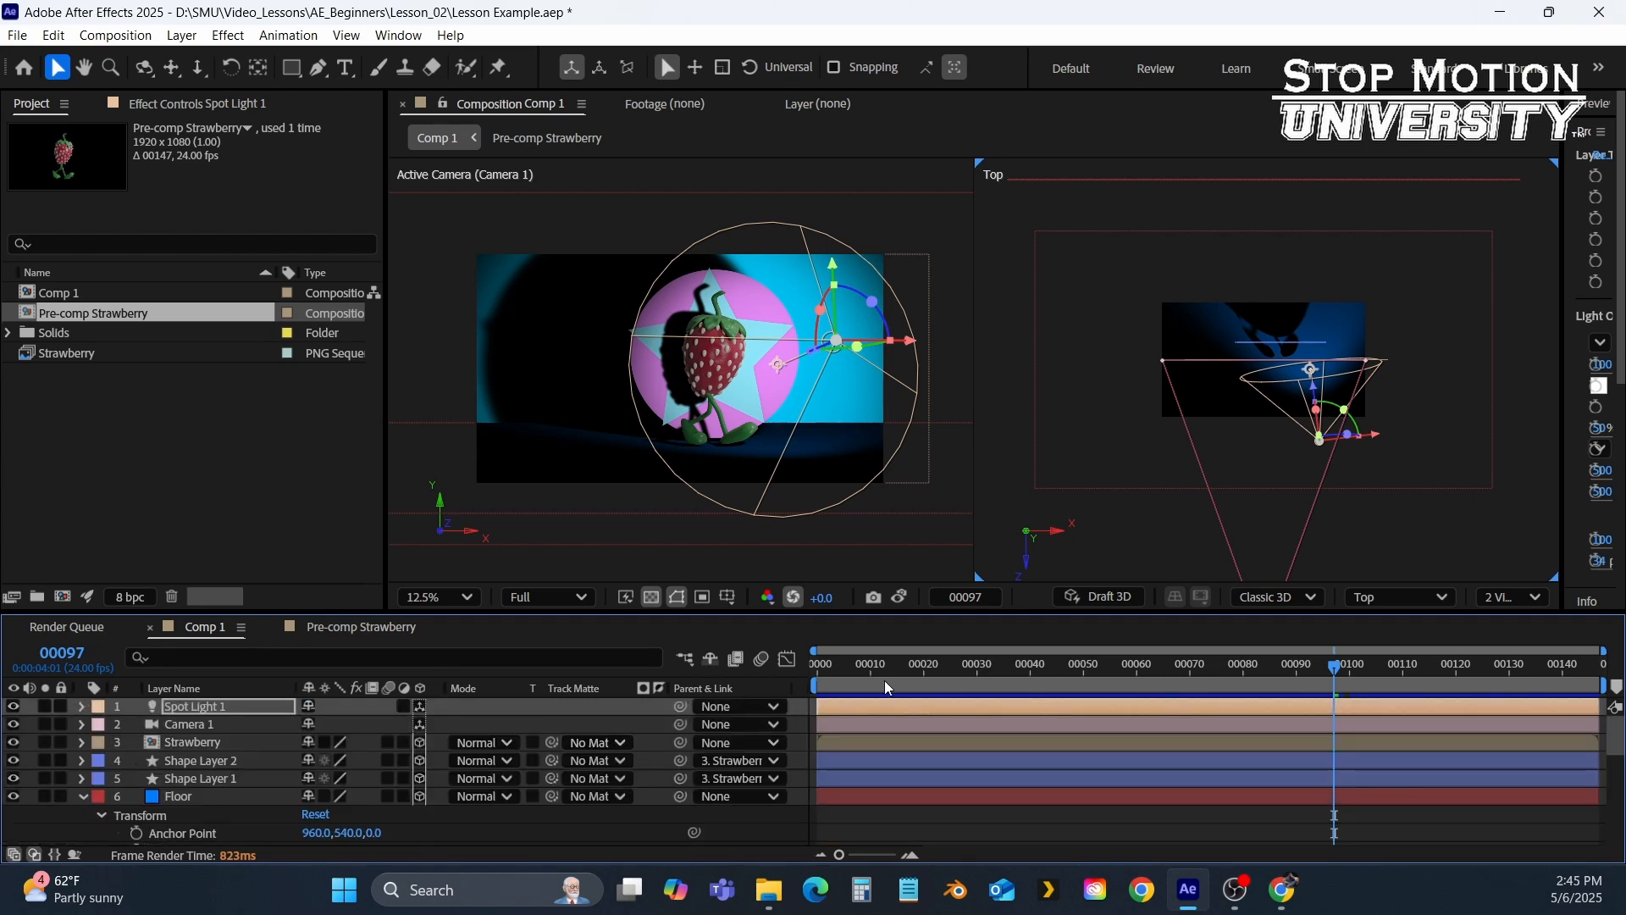
# Lower the preview resolution to Third and play the animation to review the cast shadows.
pyautogui.press('space')
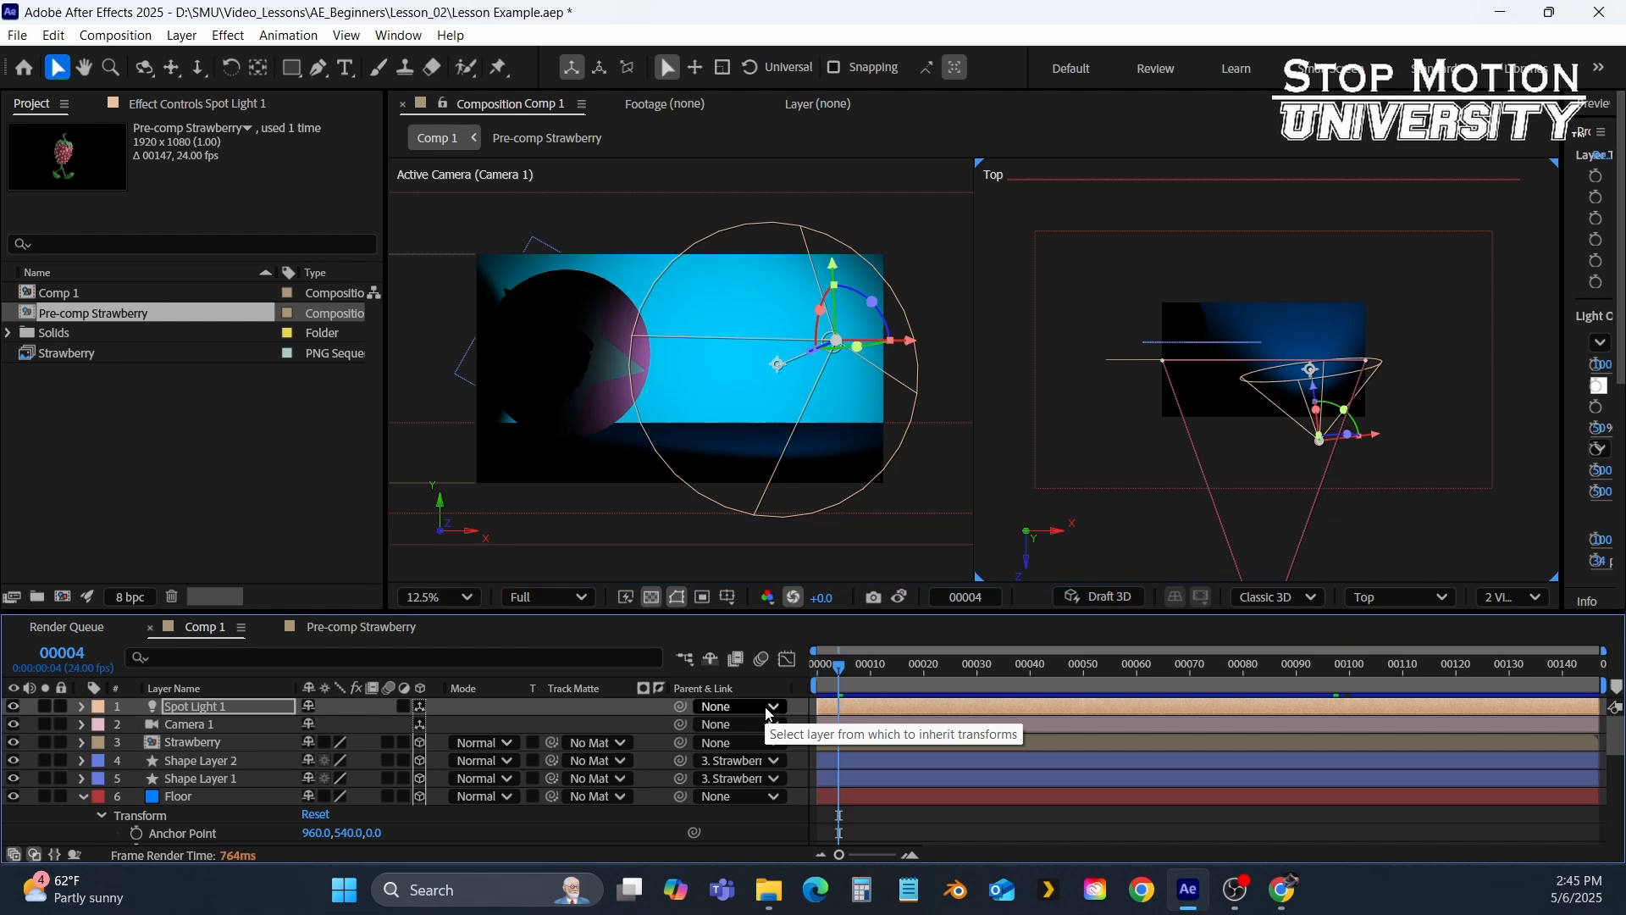
pyautogui.press('space')
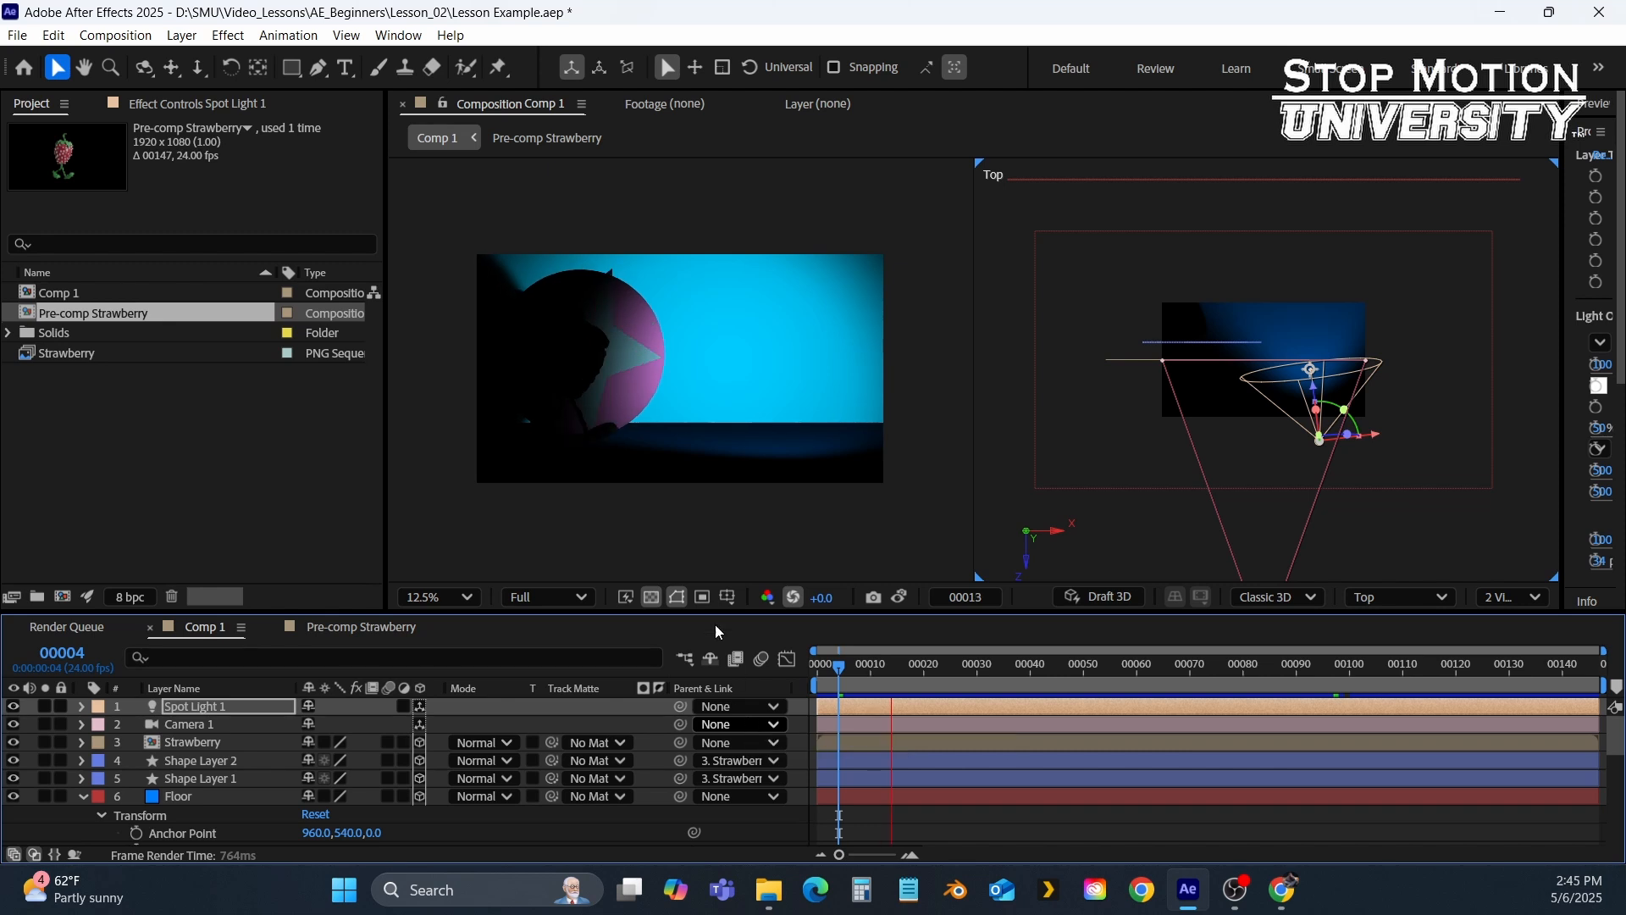
pyautogui.press('space')
pyautogui.click(551, 598)
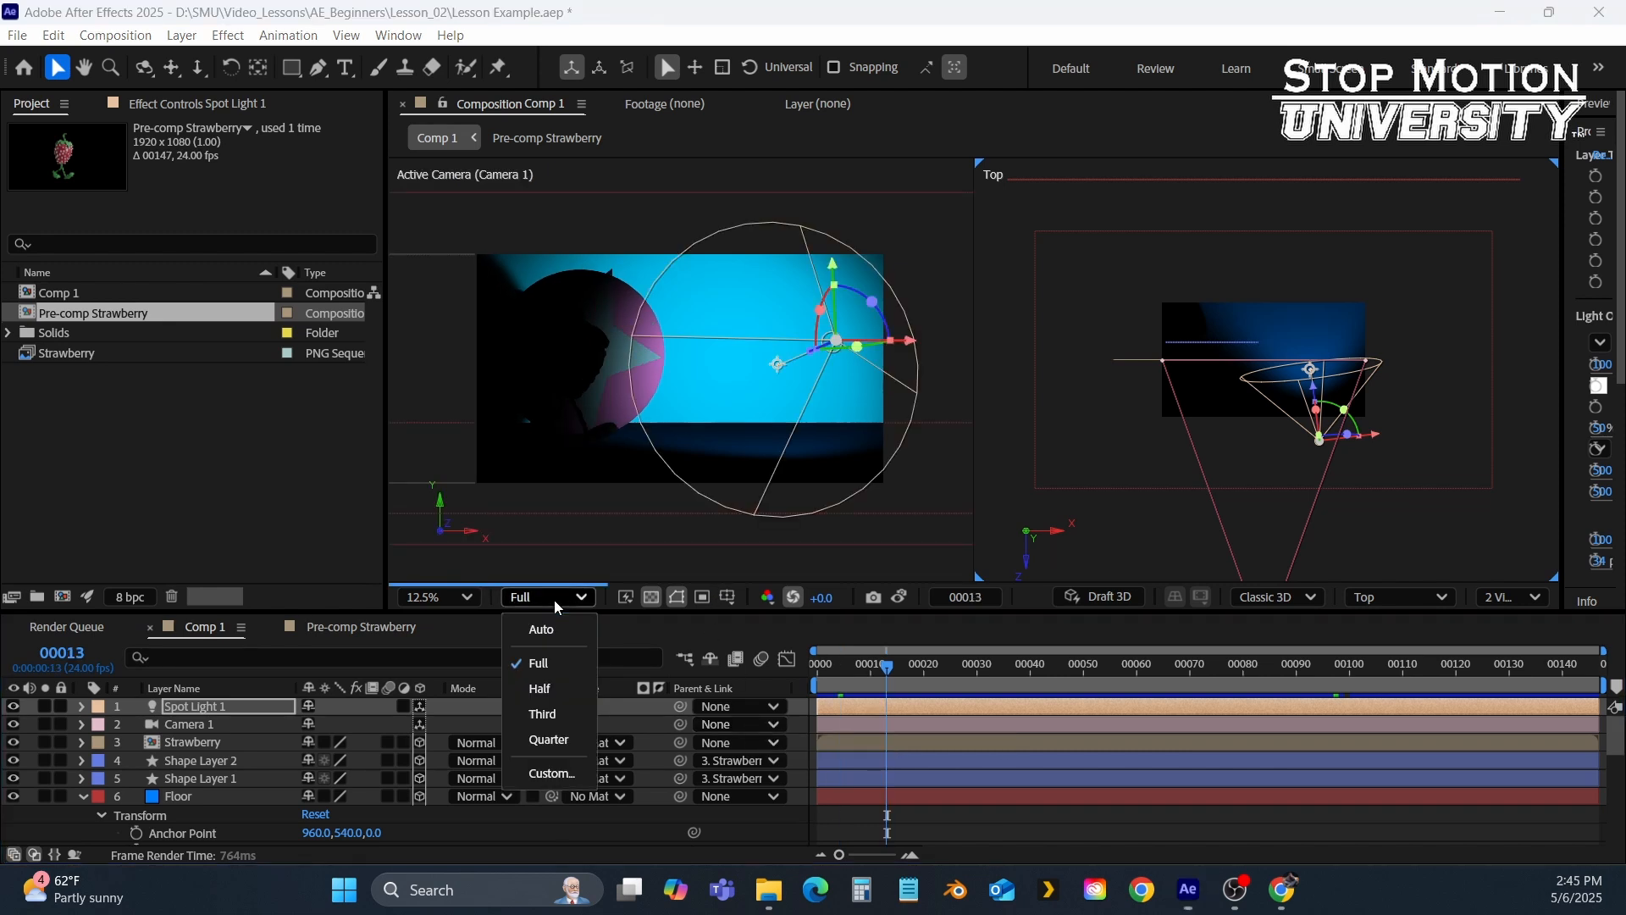
pyautogui.click(561, 718)
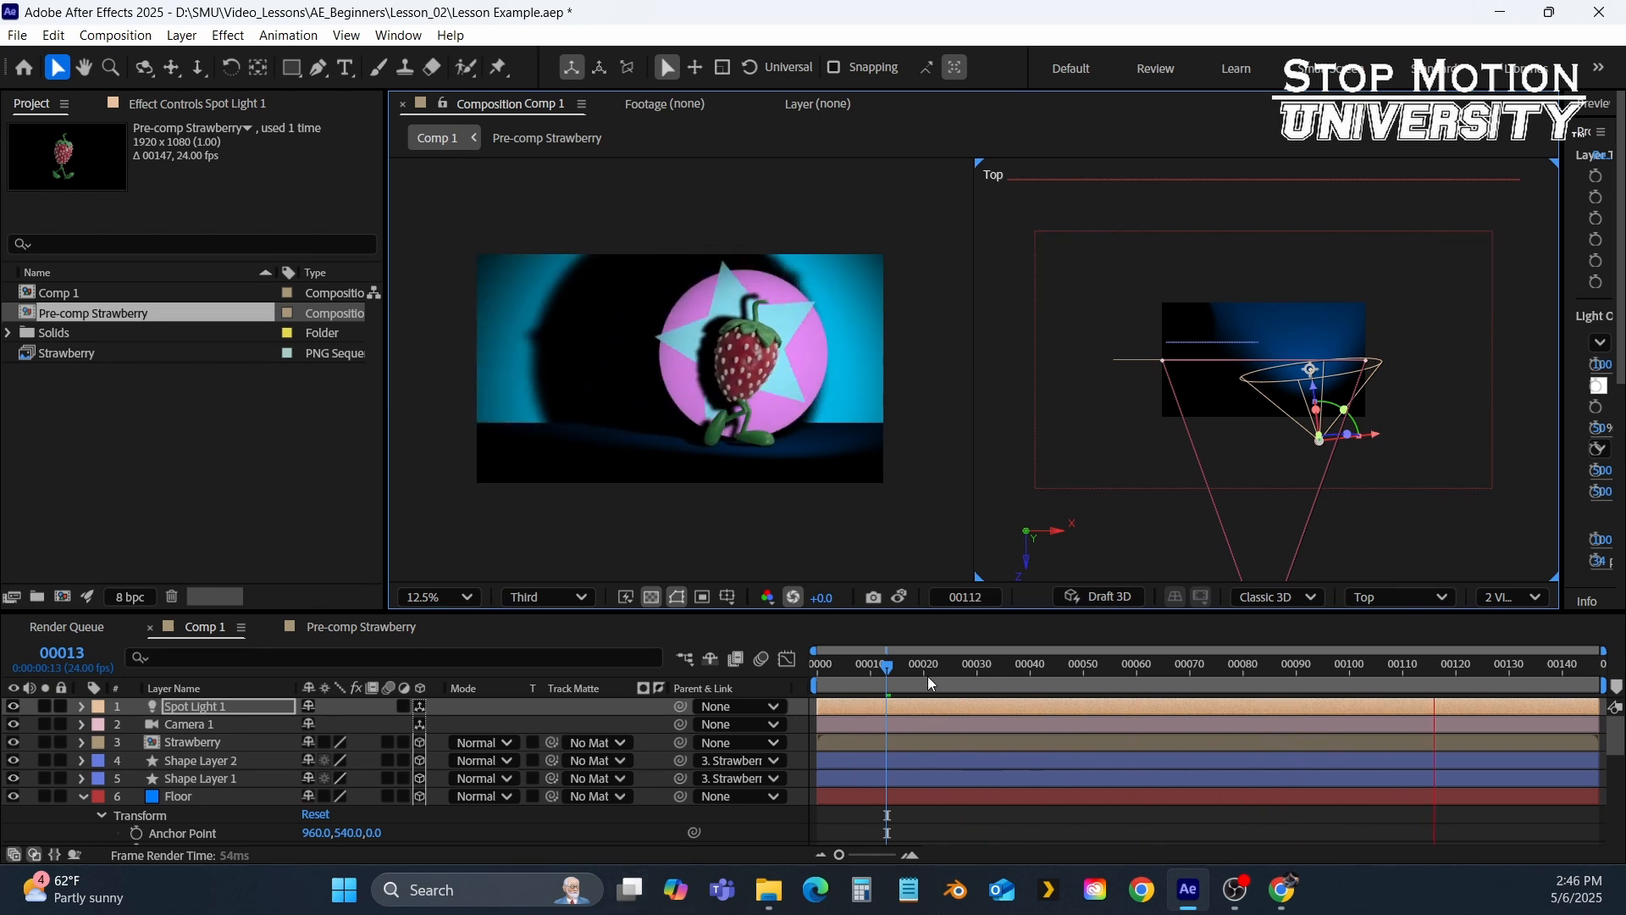
pyautogui.press('space')
# Set starting keyframes for Camera 1's Position and Orientation at frame 0.
pyautogui.moveTo(896, 666); pyautogui.dragTo(760, 687)
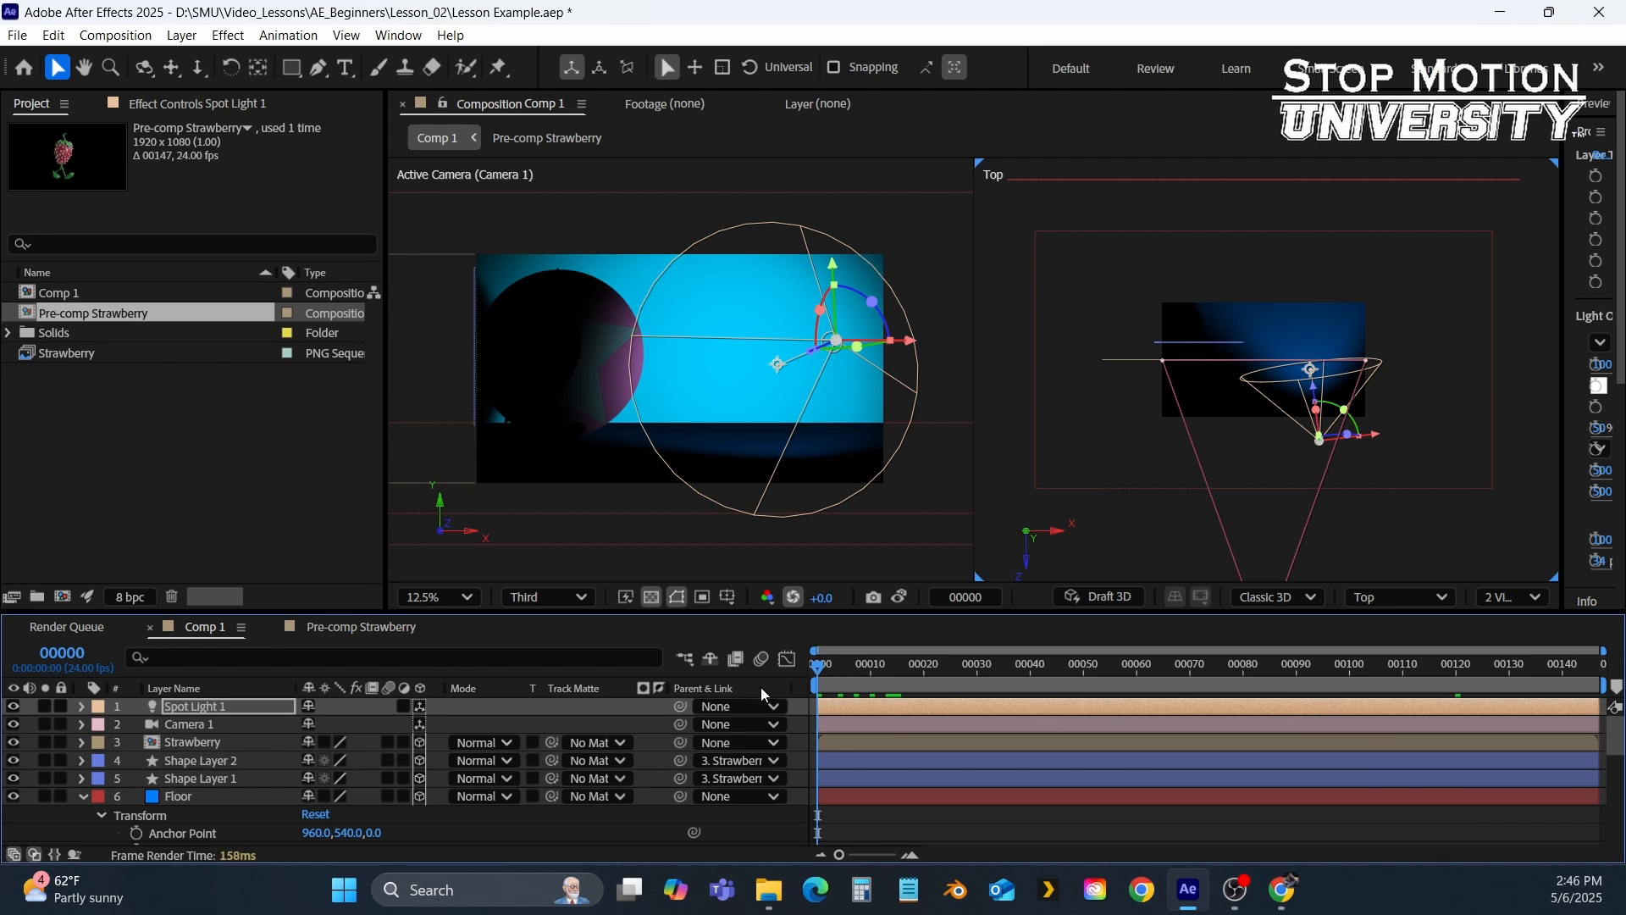
pyautogui.click(208, 727)
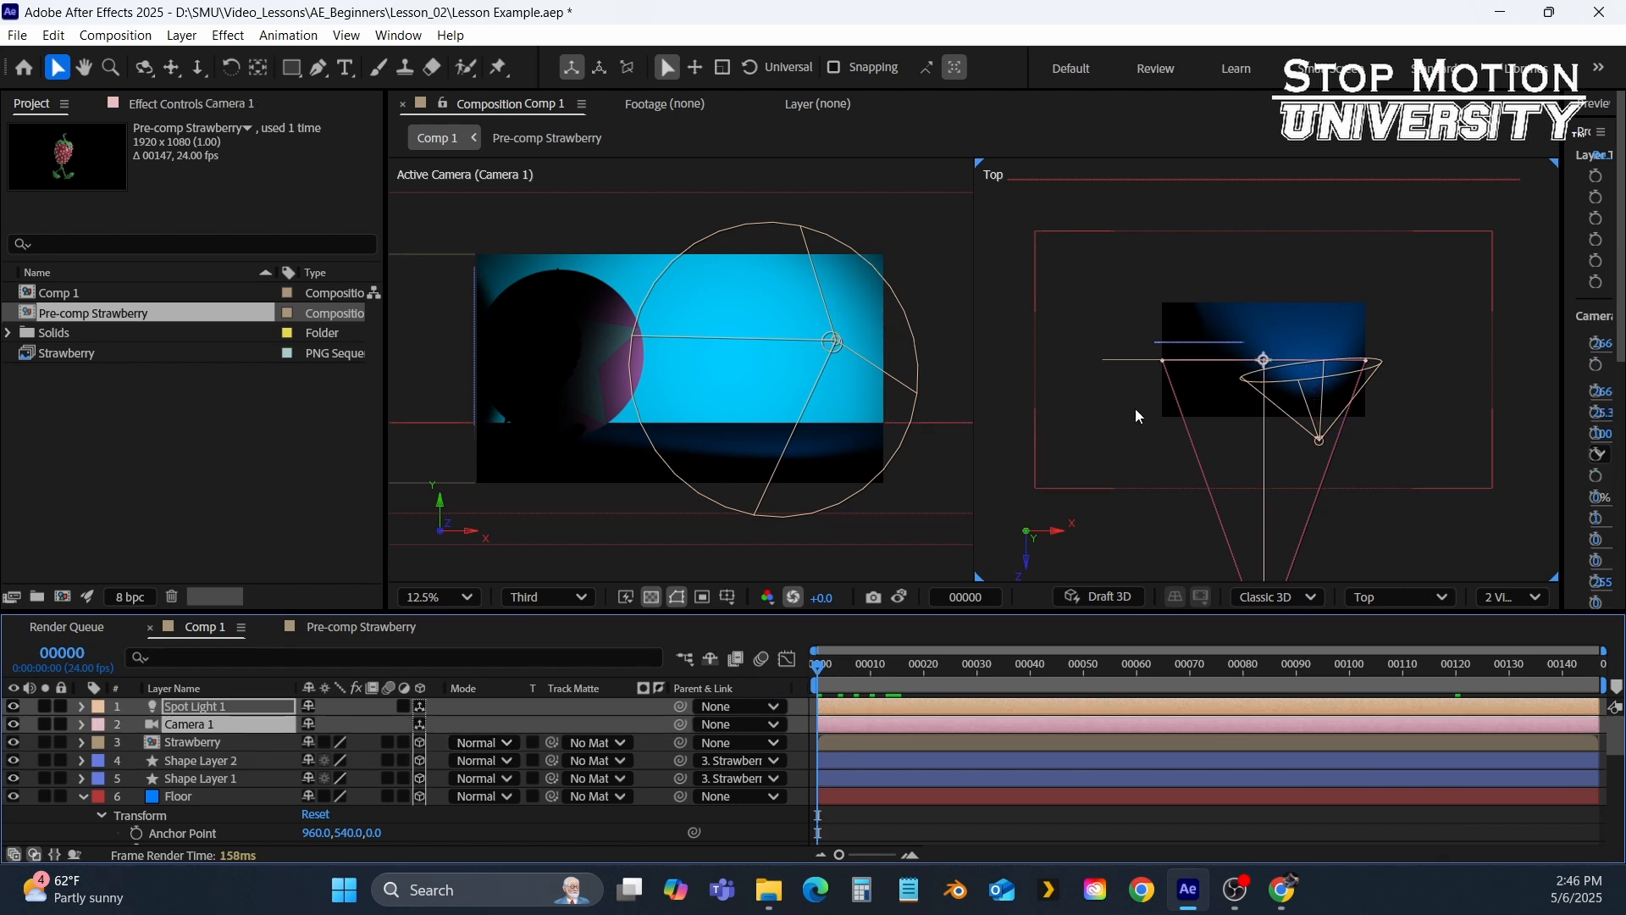
pyautogui.click(80, 725)
pyautogui.click(100, 743)
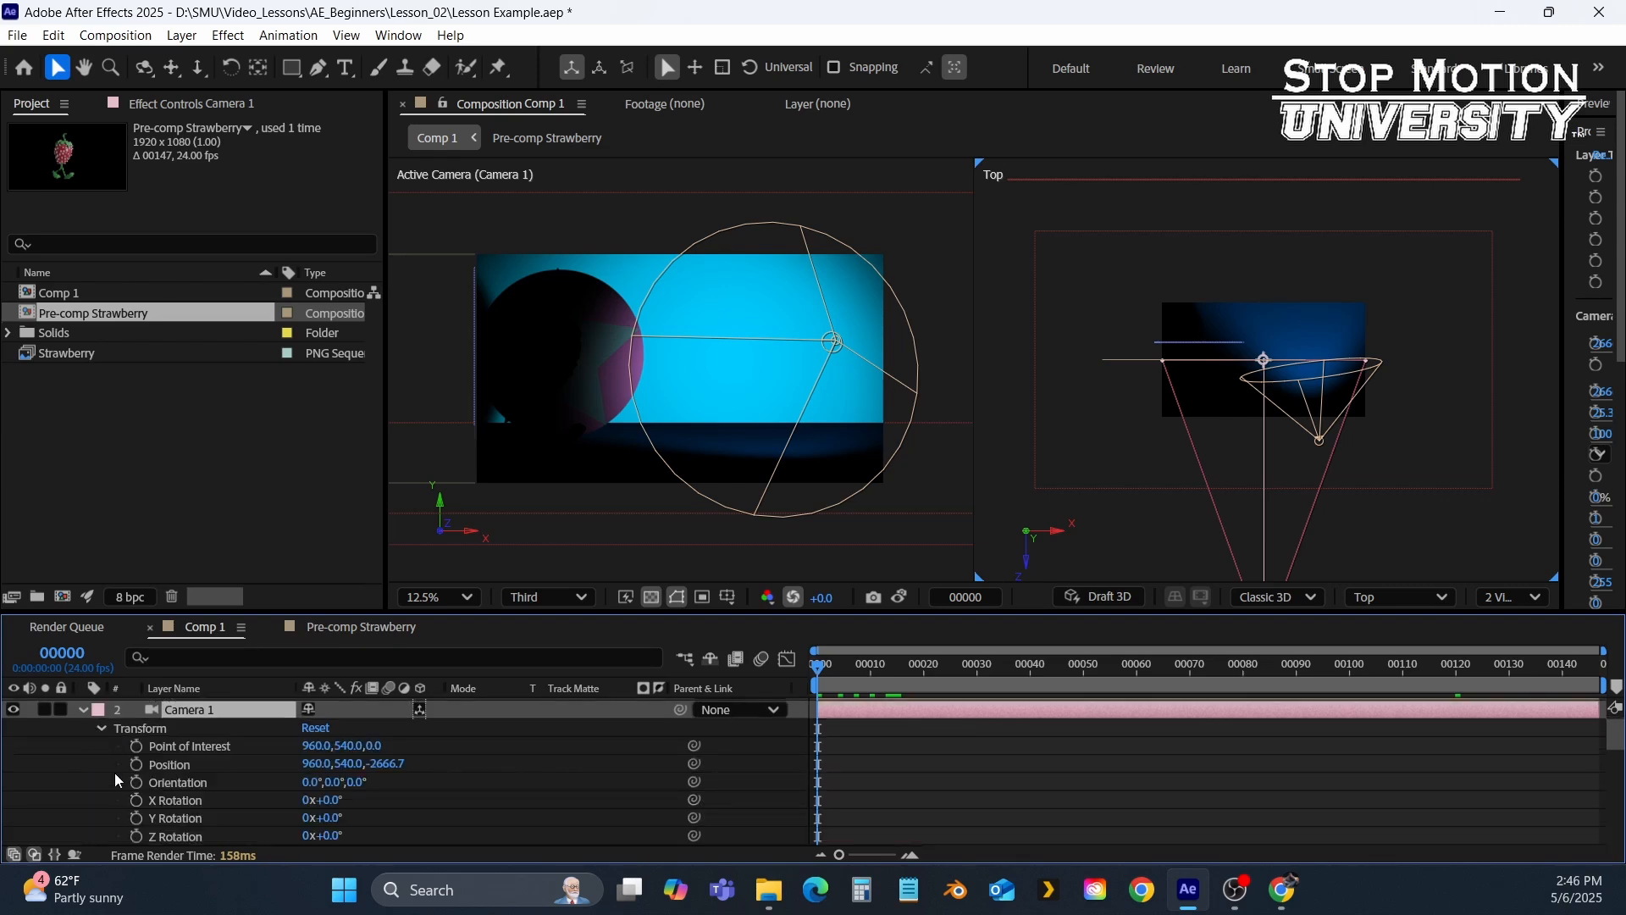
pyautogui.click(136, 764)
pyautogui.click(136, 782)
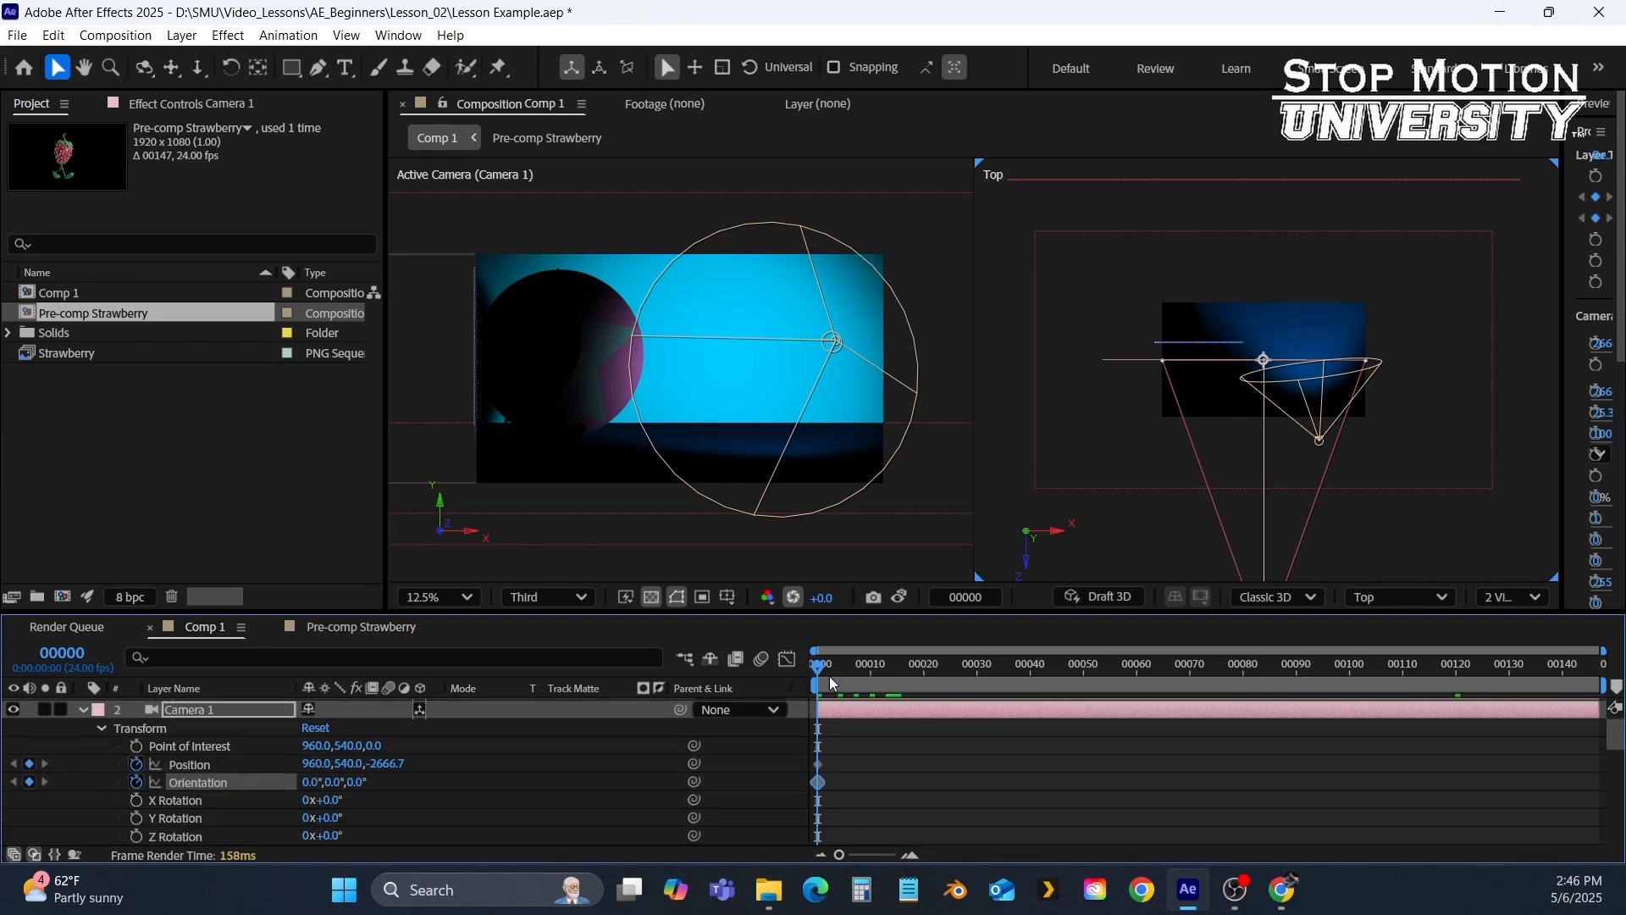
# At frame 146, move Camera 1 in the Top view closer to the Strawberry, to about 1296, 540, -1386.7.
pyautogui.moveTo(831, 681); pyautogui.dragTo(1596, 665)
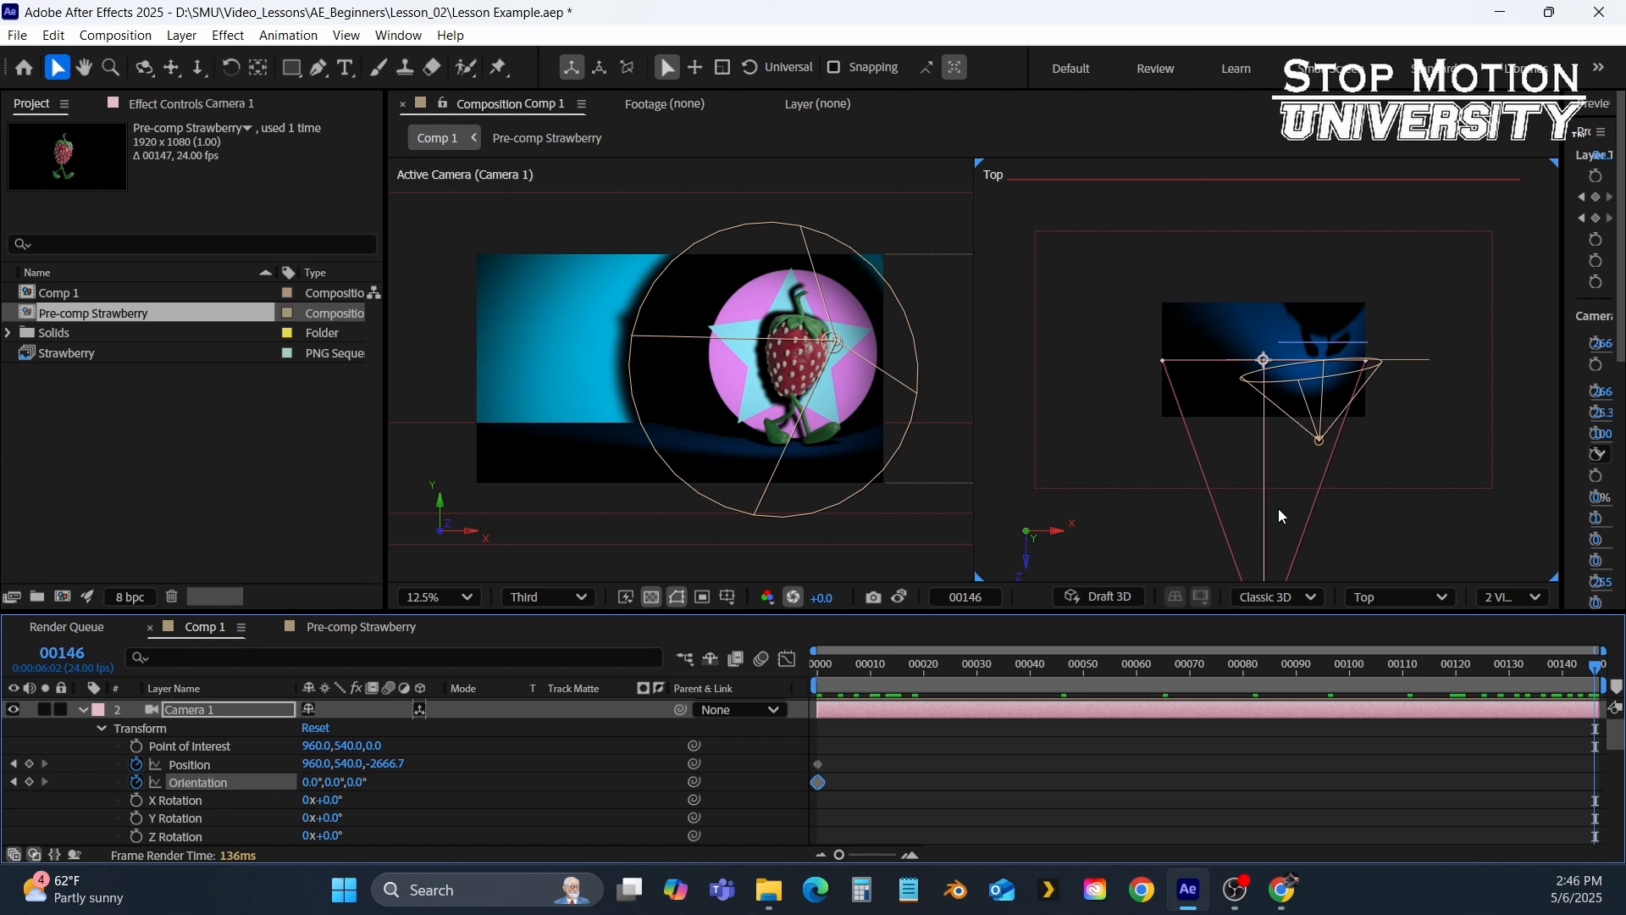
pyautogui.scroll(-1, 1279, 515)
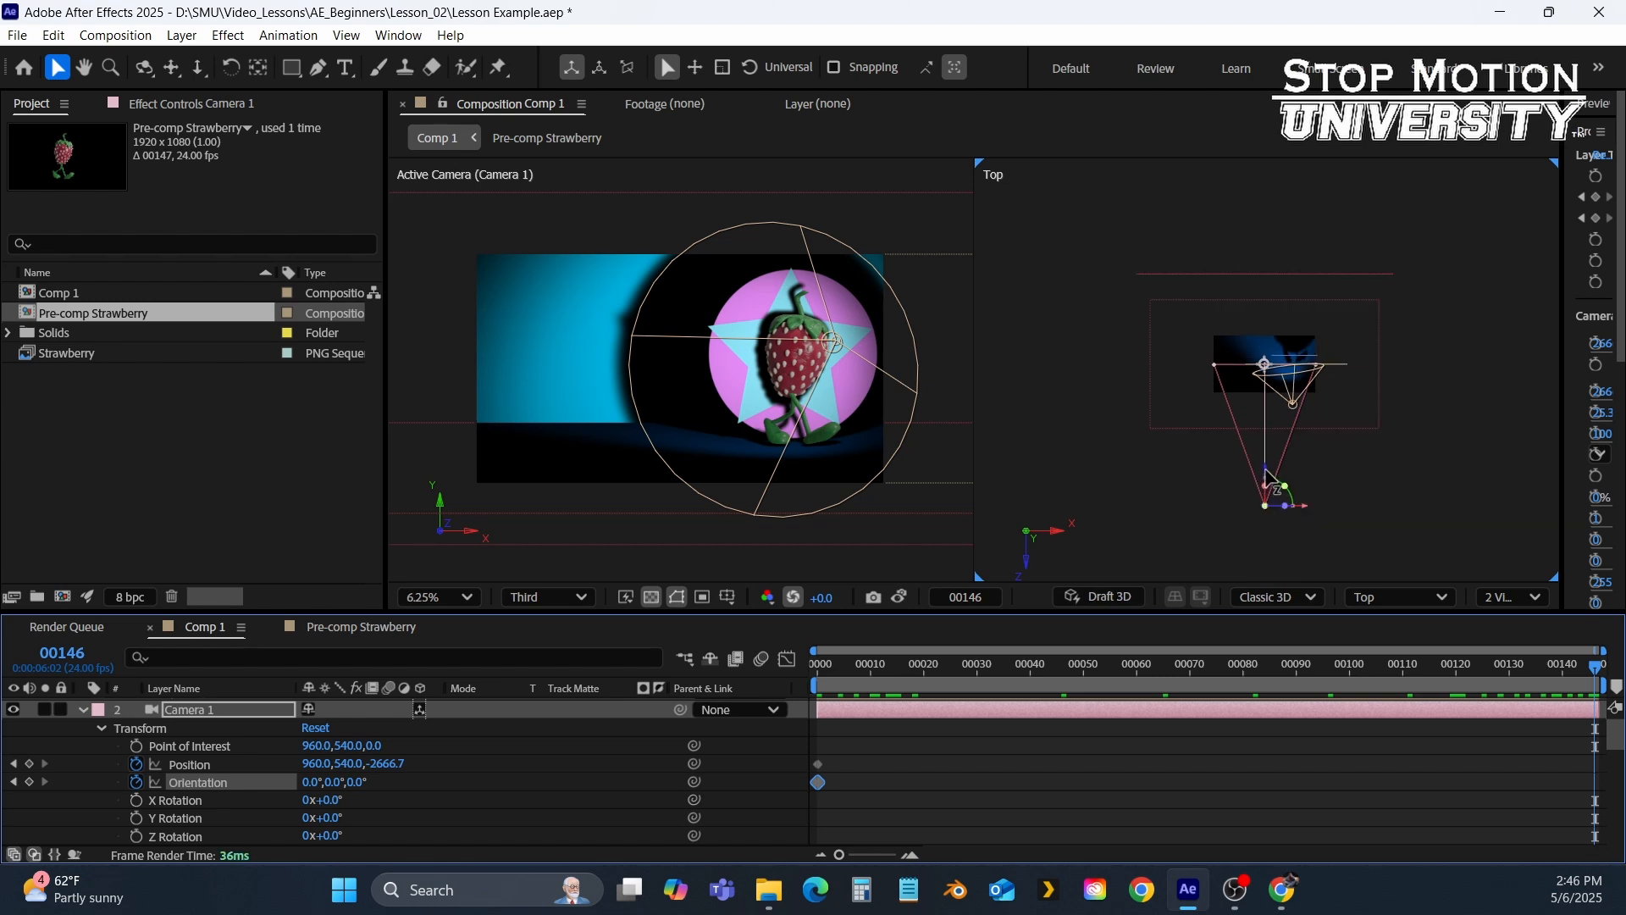
pyautogui.moveTo(1269, 478); pyautogui.dragTo(1323, 439)
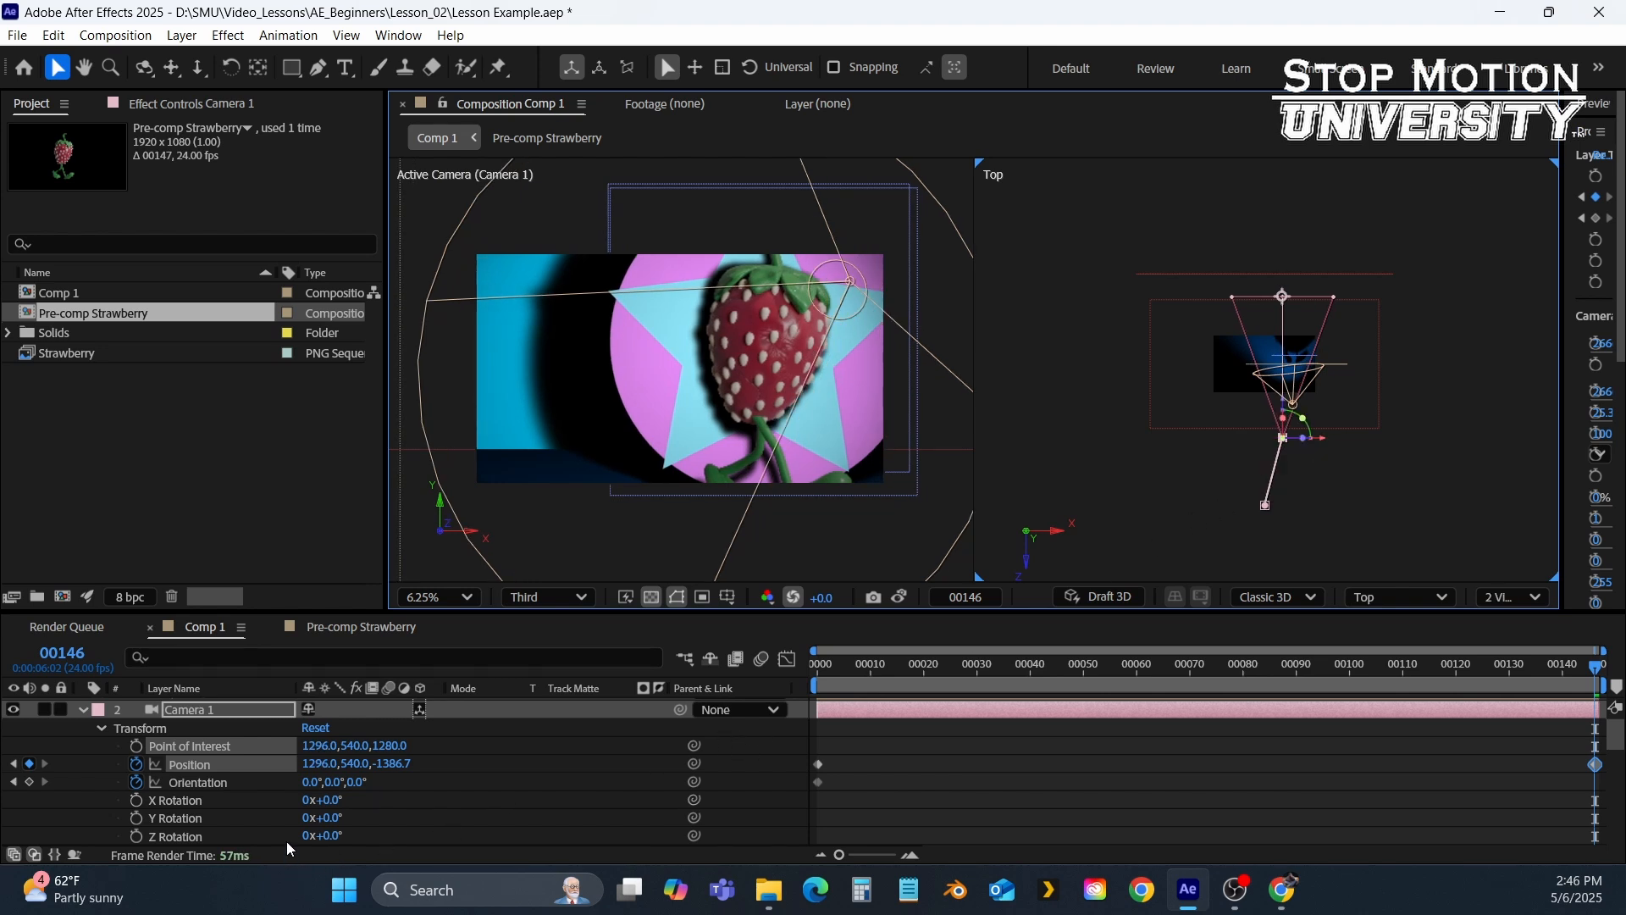
# Set Camera 1's Y orientation to 8° and its X position to 1201 at frame 146.
pyautogui.moveTo(332, 784); pyautogui.dragTo(347, 781)
pyautogui.click(556, 779)
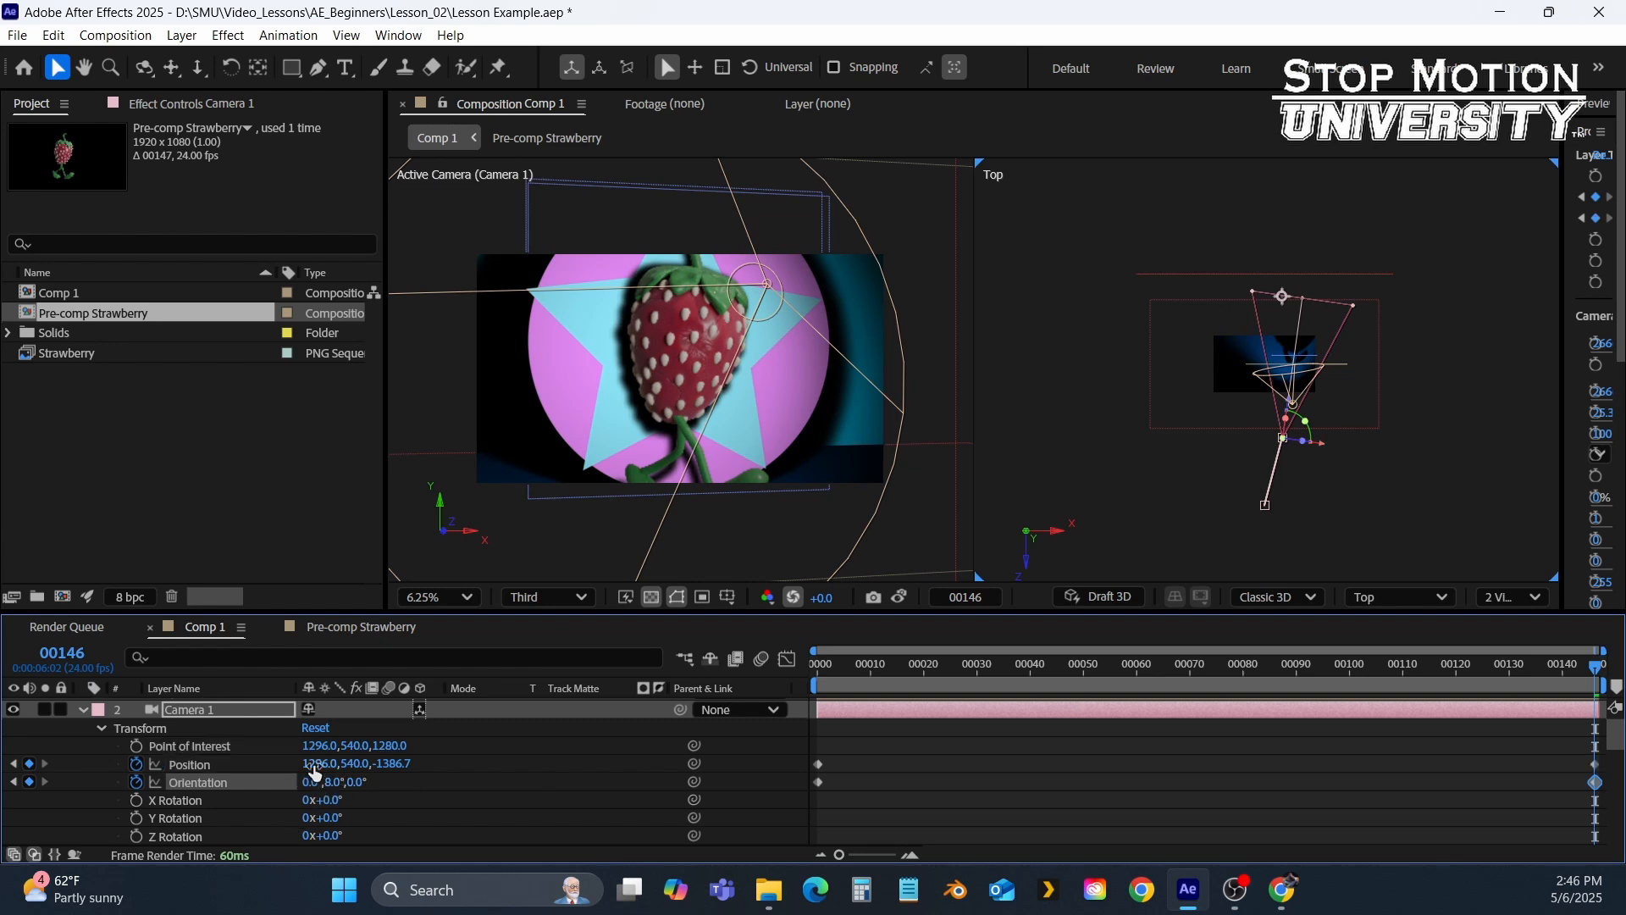
pyautogui.moveTo(315, 763); pyautogui.dragTo(229, 782)
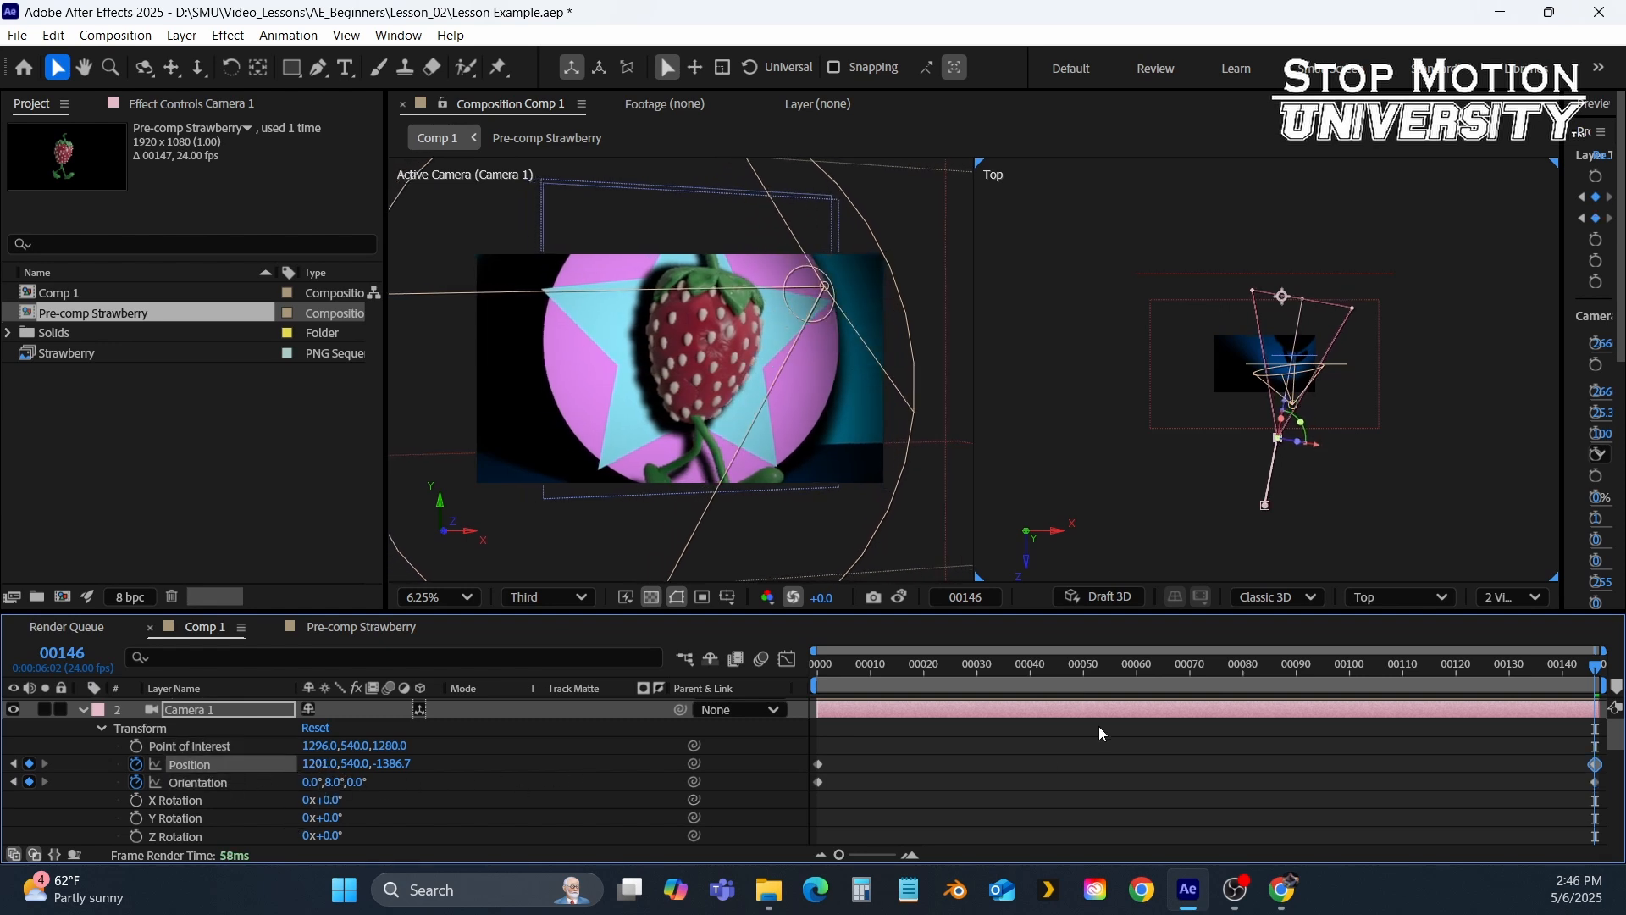
# Return to frame 0 and play the animation to review the camera move.
pyautogui.moveTo(1186, 664); pyautogui.dragTo(526, 714)
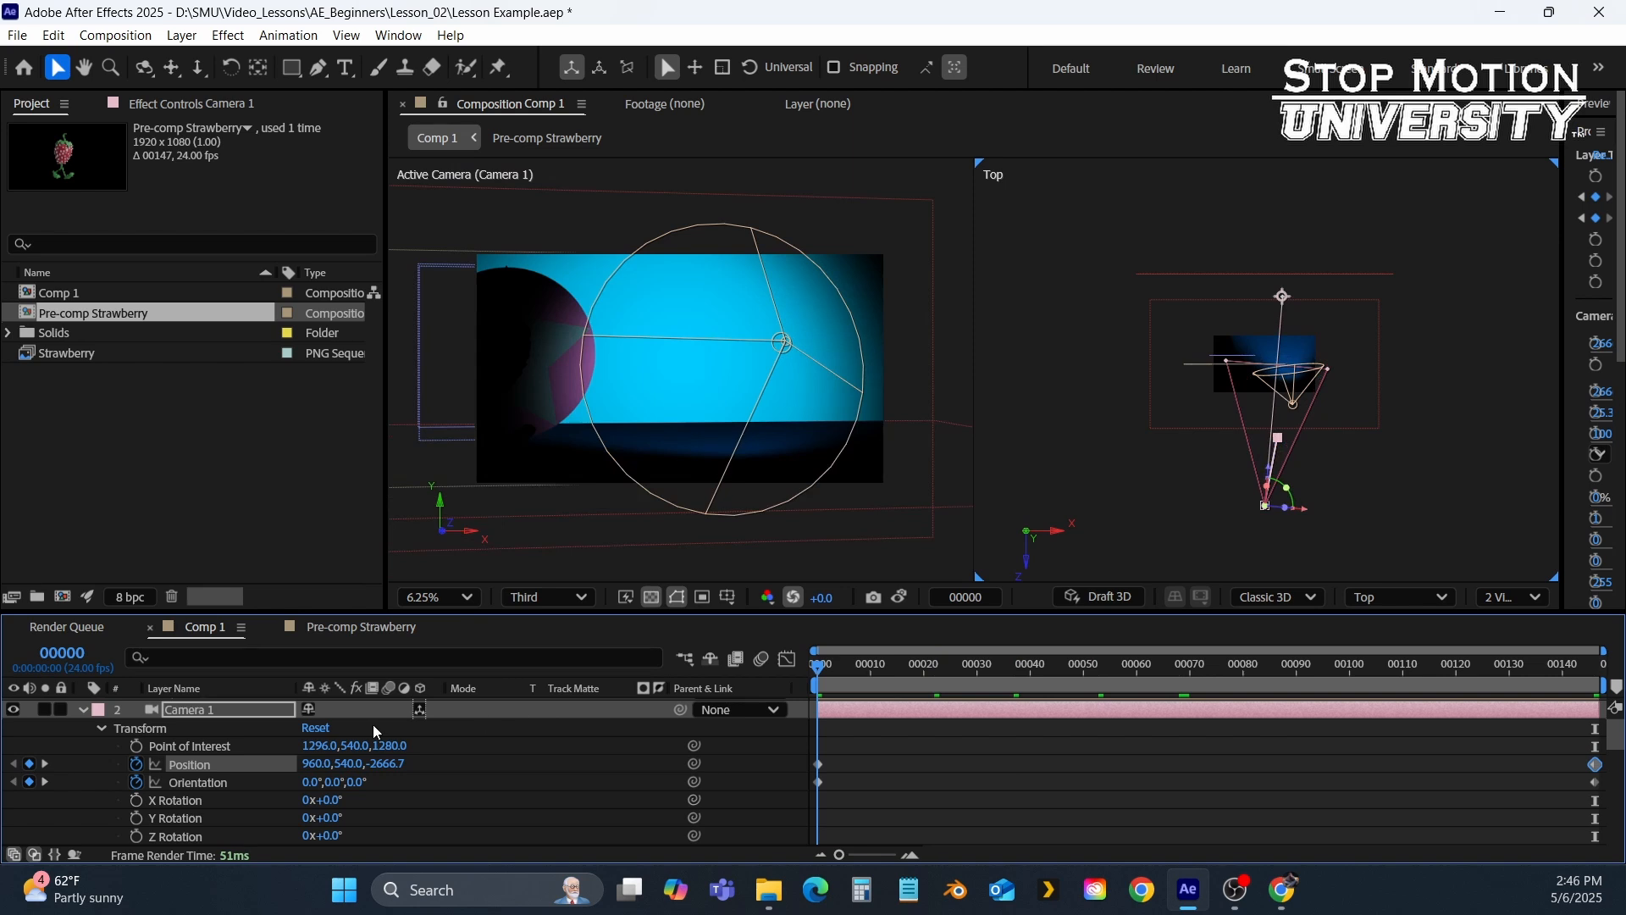
pyautogui.press('space')
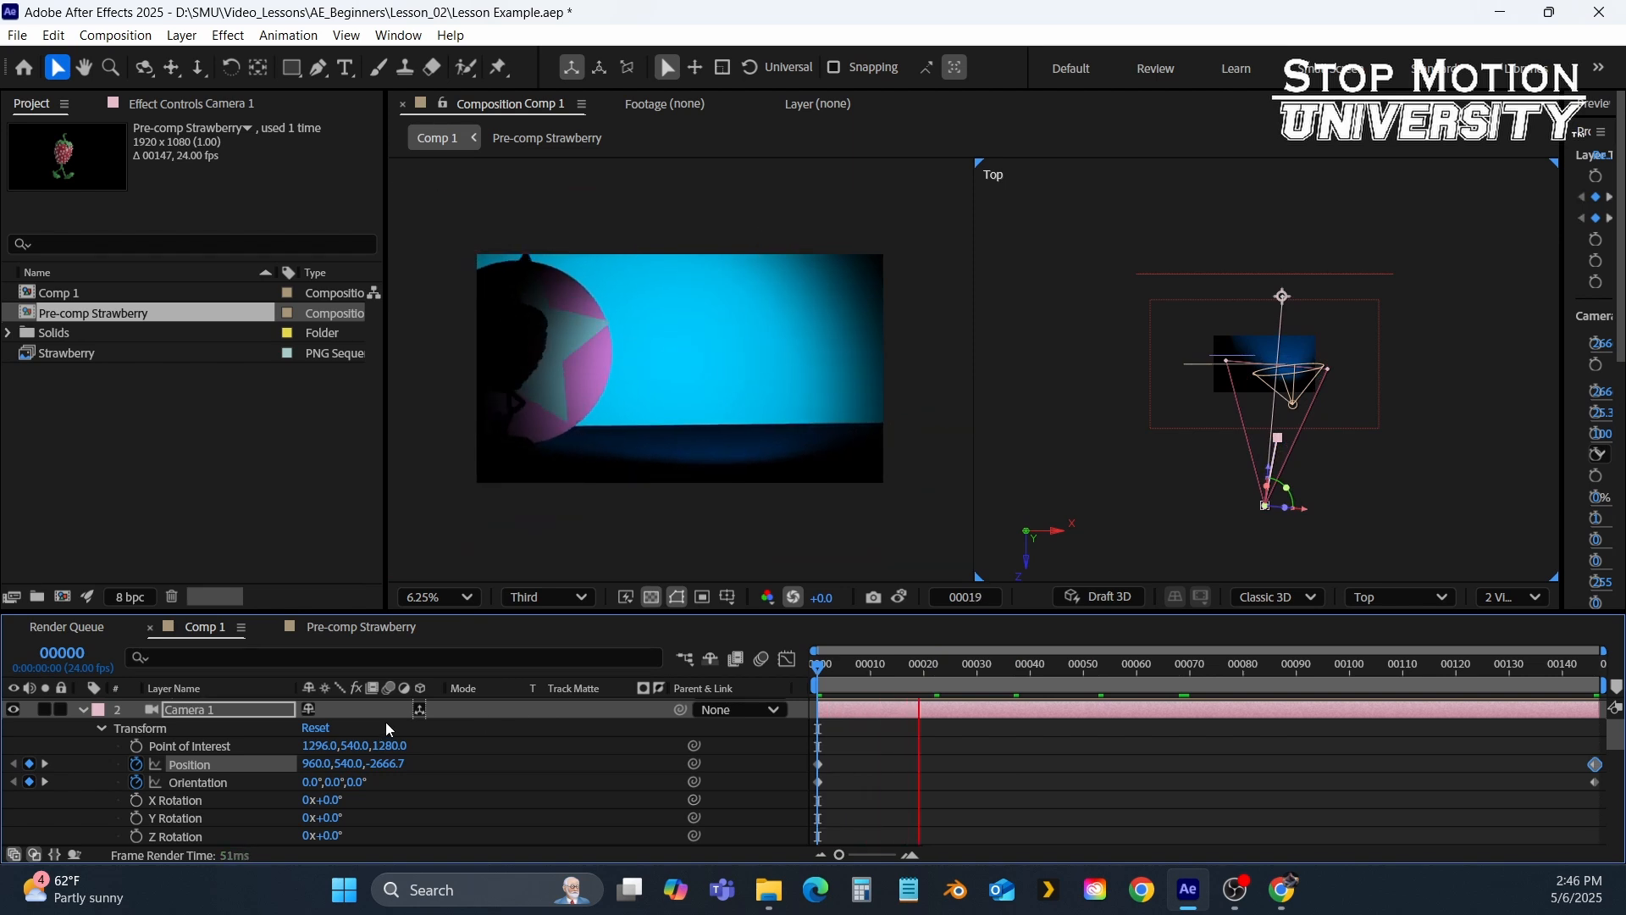